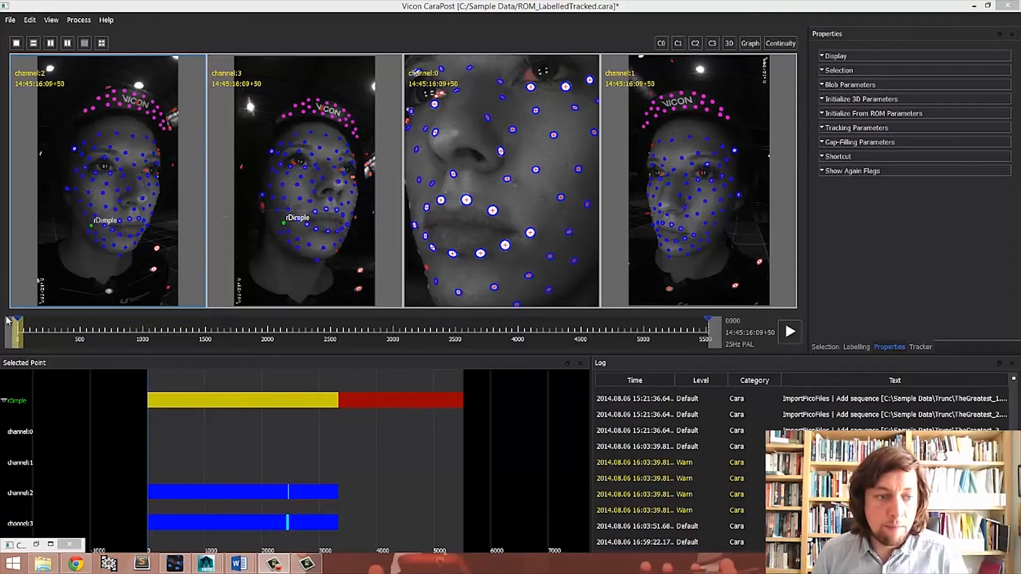
# - Scrub the timeline and zoom into the camera views to inspect the frames where the rDimple marker loses tracking
pyautogui.moveTo(21, 340); pyautogui.dragTo(434, 299)
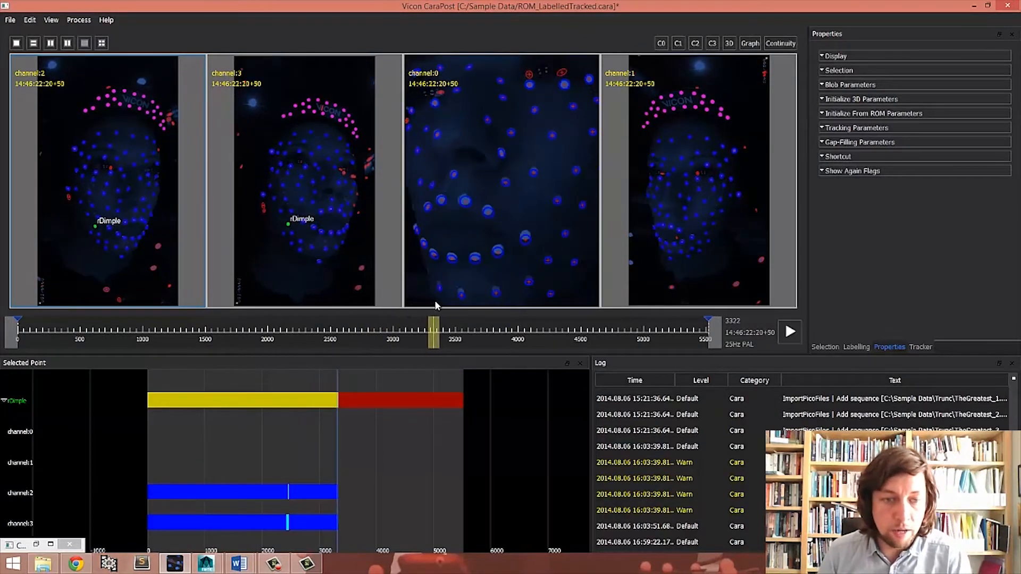
pyautogui.scroll(7, 117, 254)
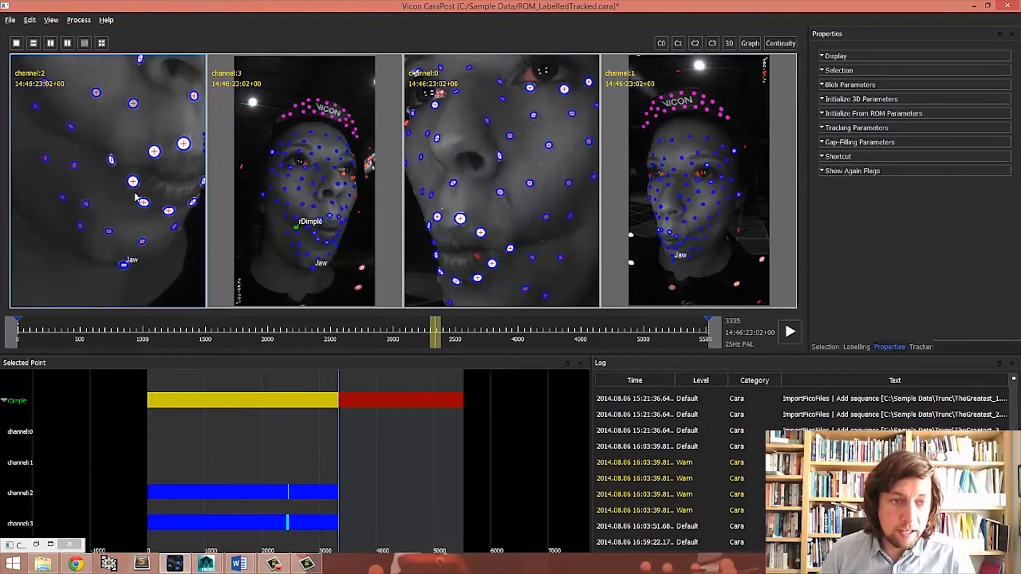
pyautogui.scroll(7, 328, 270)
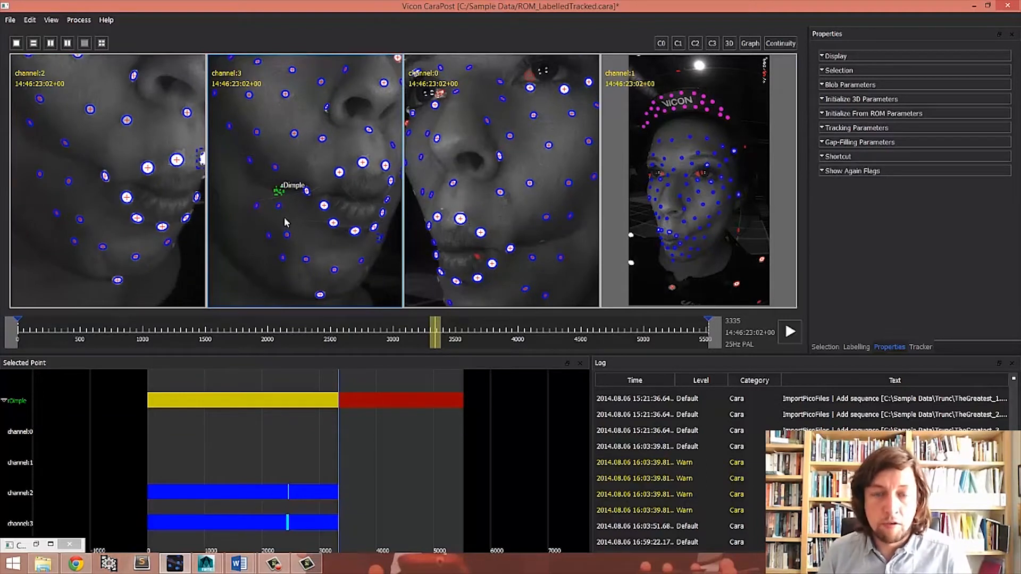
pyautogui.moveTo(440, 338); pyautogui.dragTo(458, 338)
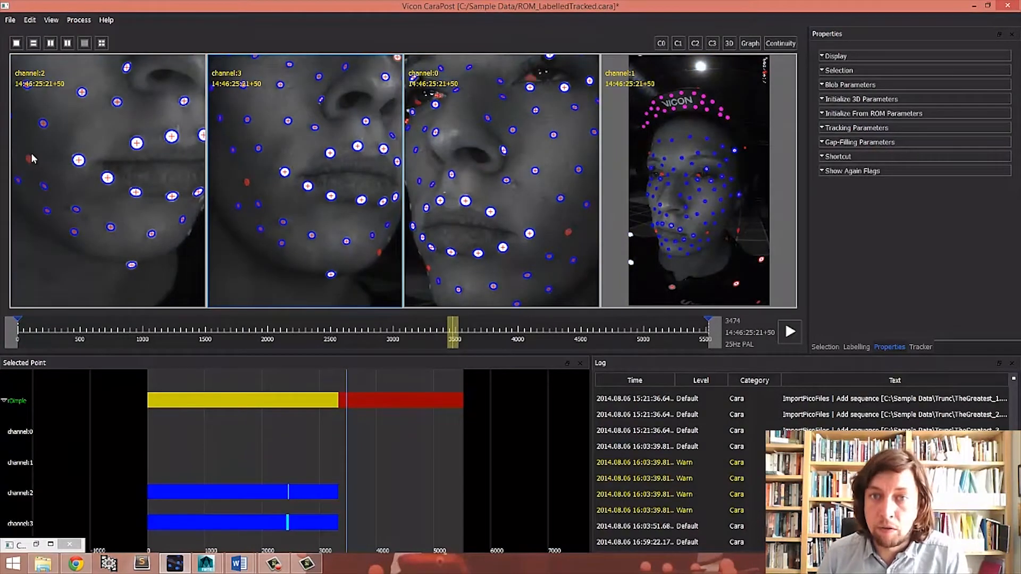
pyautogui.press('Left')
pyautogui.press('Left')
pyautogui.press('Left')
pyautogui.press('Left')
pyautogui.press('Left')
pyautogui.press('Left')
pyautogui.press('Left')
pyautogui.press('Left')
pyautogui.press('Left')
pyautogui.press('Left')
pyautogui.press('Left')
pyautogui.press('Left')
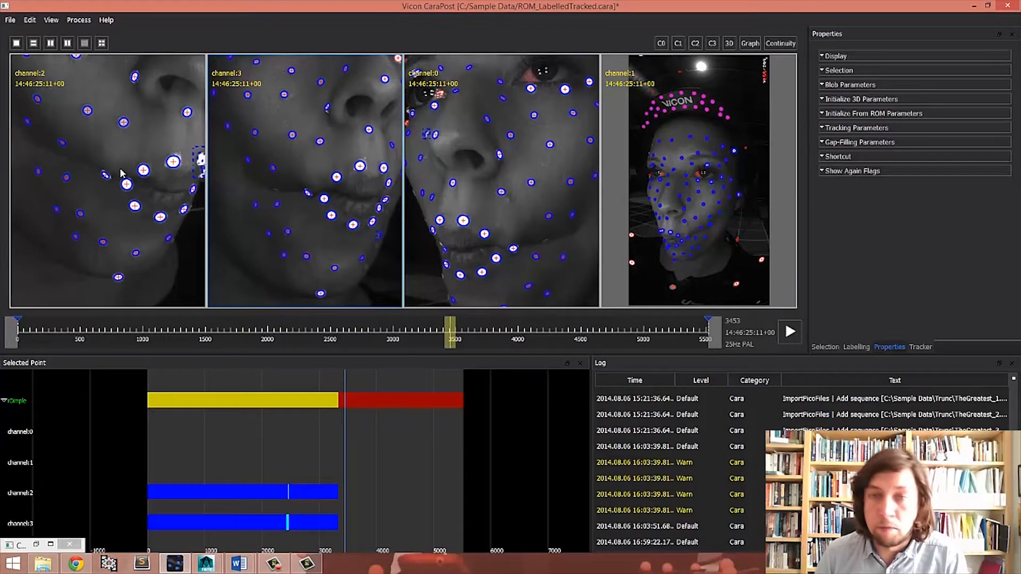
pyautogui.press('Right')
pyautogui.press('Right')
pyautogui.press('Right')
pyautogui.press('Right')
pyautogui.press('Right')
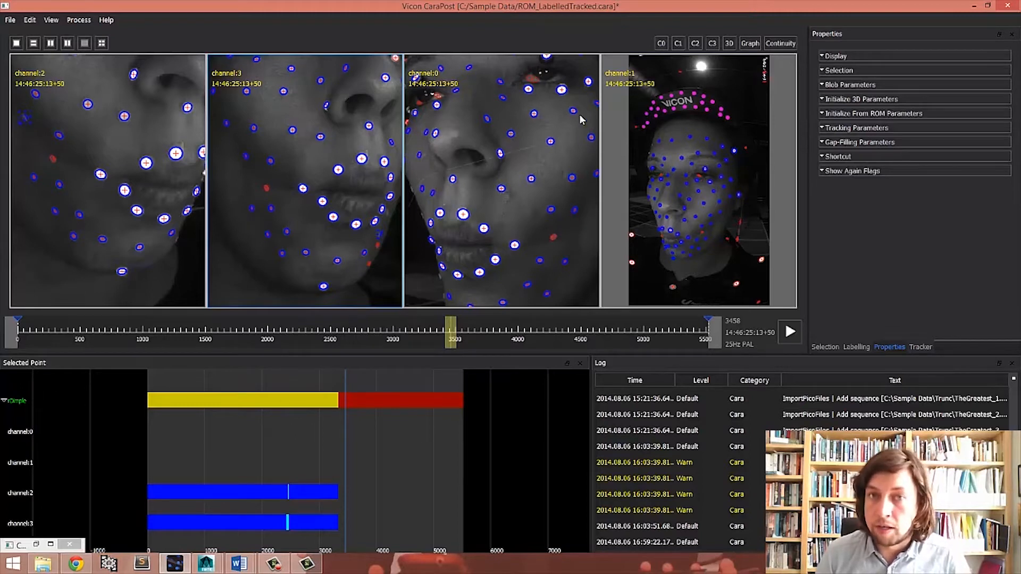
# - Place the rDimple marker in channels 2 and 3, then run Track Forwards (Sequence) and stop it near the end
pyautogui.click(54, 159)
pyautogui.click(269, 202)
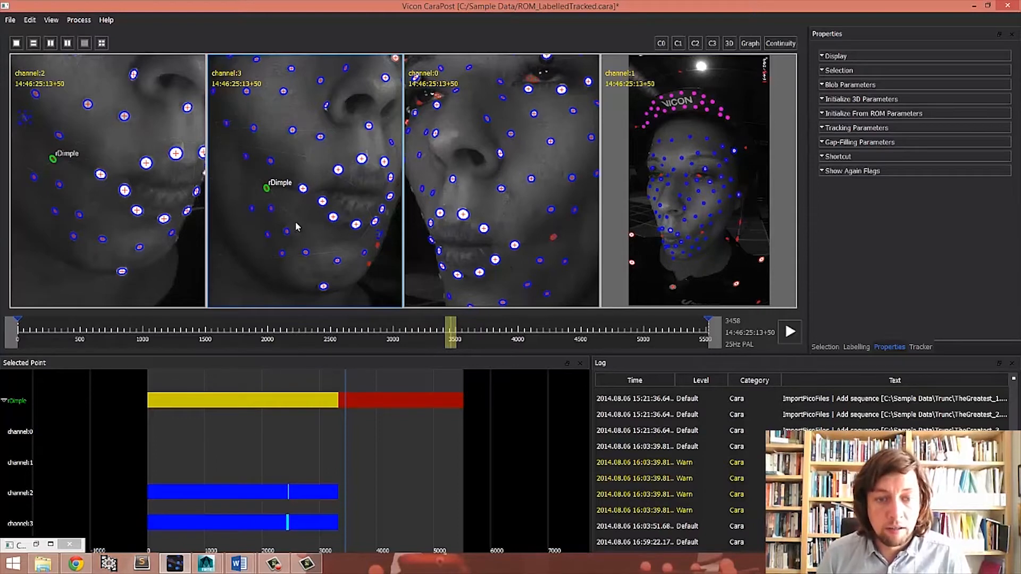
pyautogui.scroll(3, 418, 490)
pyautogui.scroll(3, 418, 489)
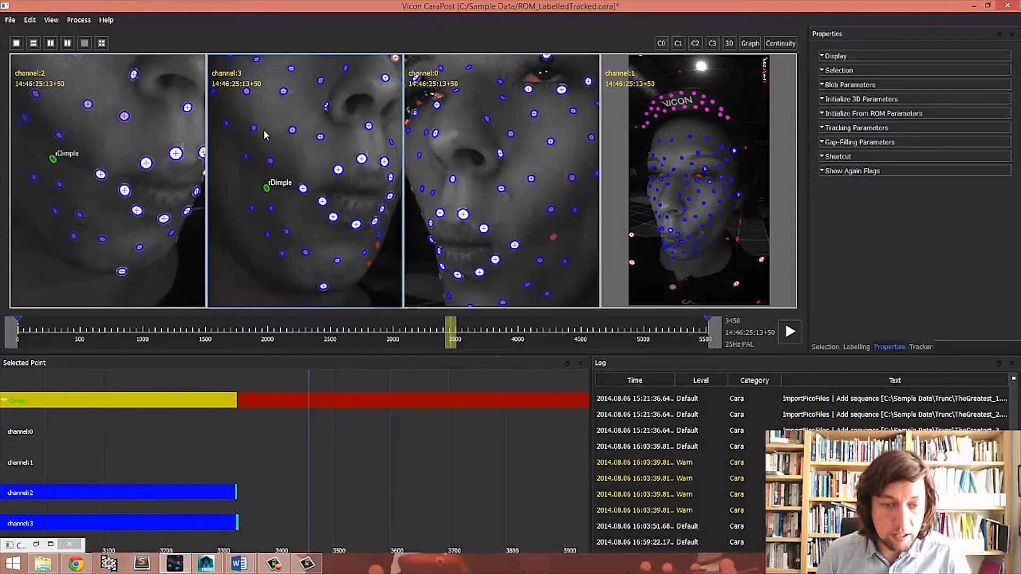
pyautogui.click(77, 20)
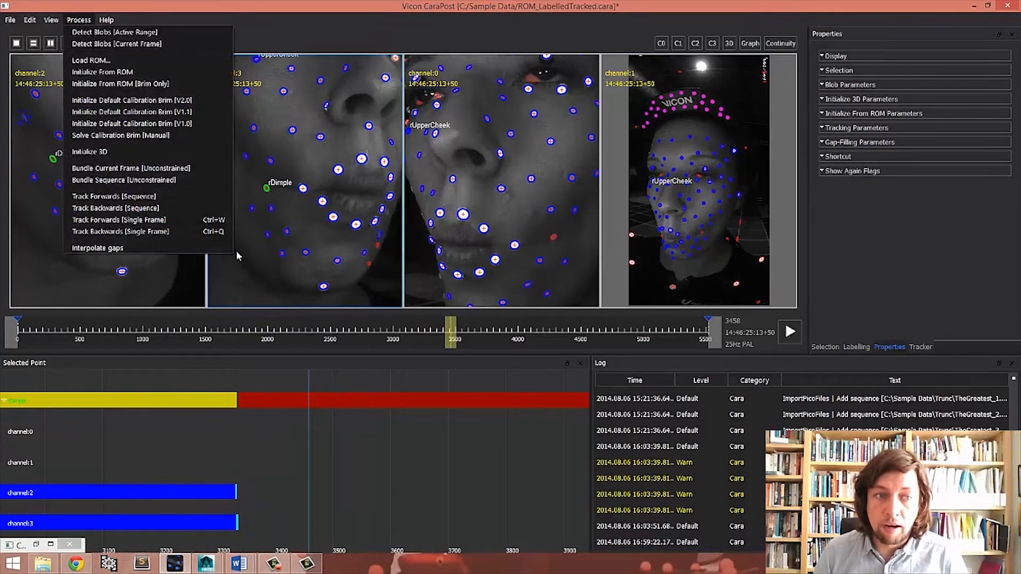
pyautogui.click(146, 198)
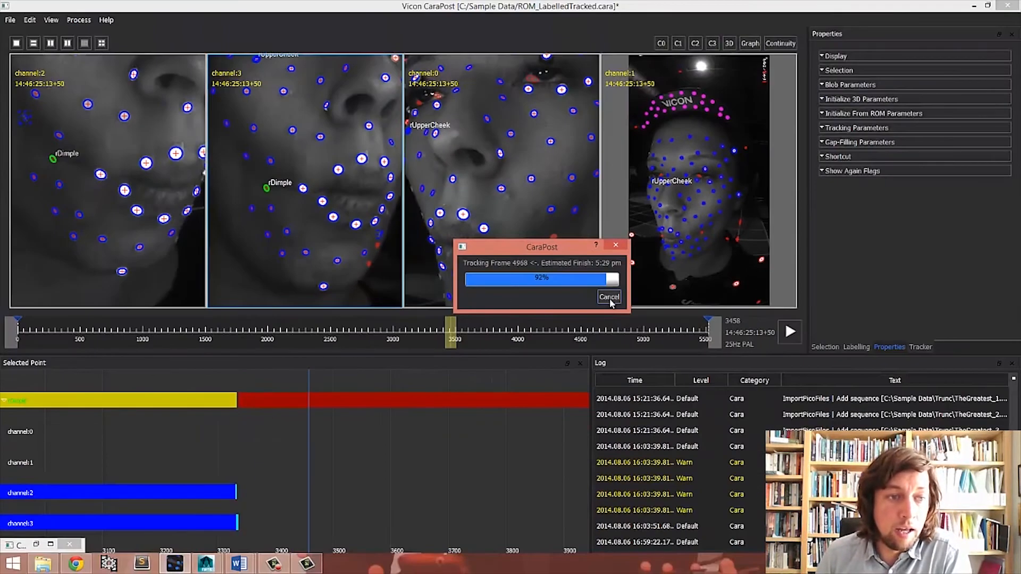
pyautogui.click(610, 297)
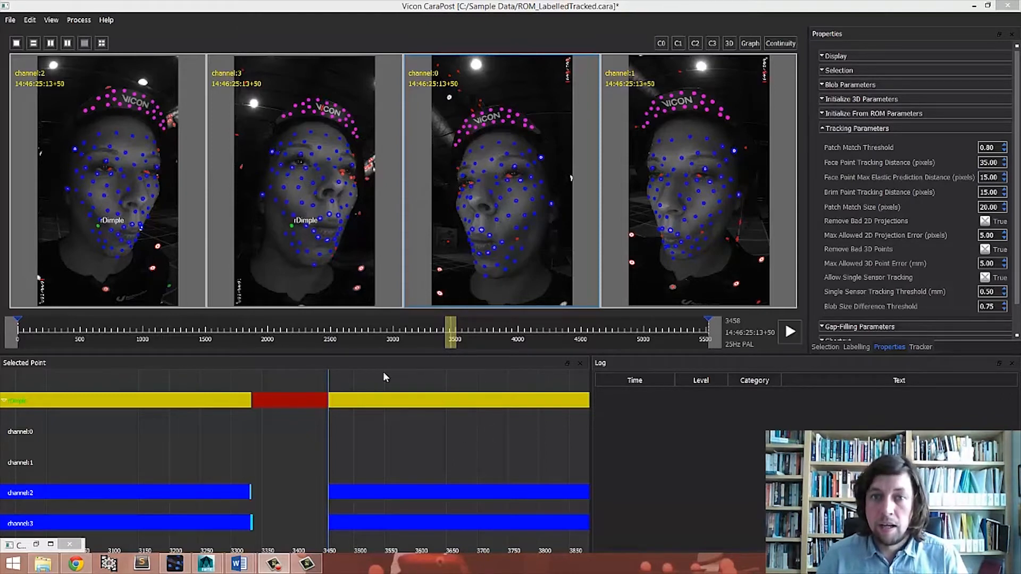
# - Examine the red gap in rDimple's timeline and the zoomed camera views at a frame inside that gap
pyautogui.scroll(-10, 330, 446)
pyautogui.moveTo(359, 436); pyautogui.dragTo(214, 406)
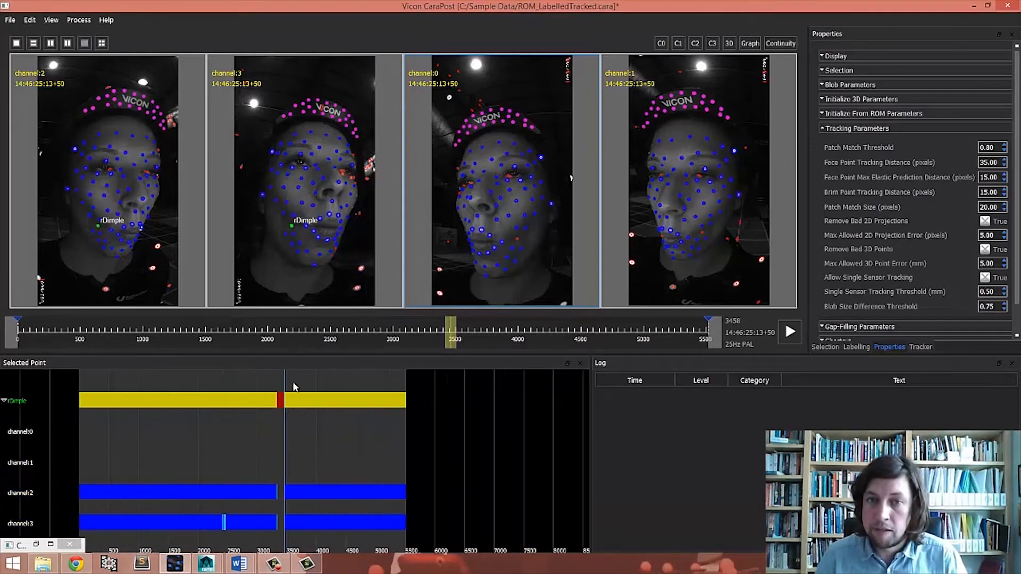
pyautogui.moveTo(213, 437); pyautogui.dragTo(410, 441, button='right')
pyautogui.moveTo(402, 444); pyautogui.dragTo(294, 447)
pyautogui.moveTo(290, 447); pyautogui.dragTo(329, 449, button='right')
pyautogui.moveTo(298, 449); pyautogui.dragTo(129, 448)
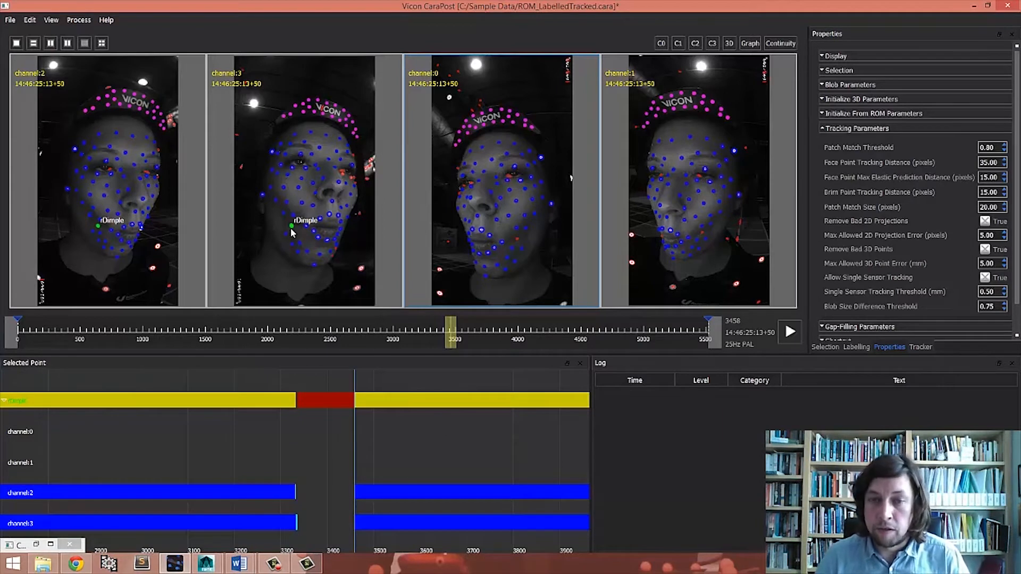
pyautogui.scroll(5, 91, 270)
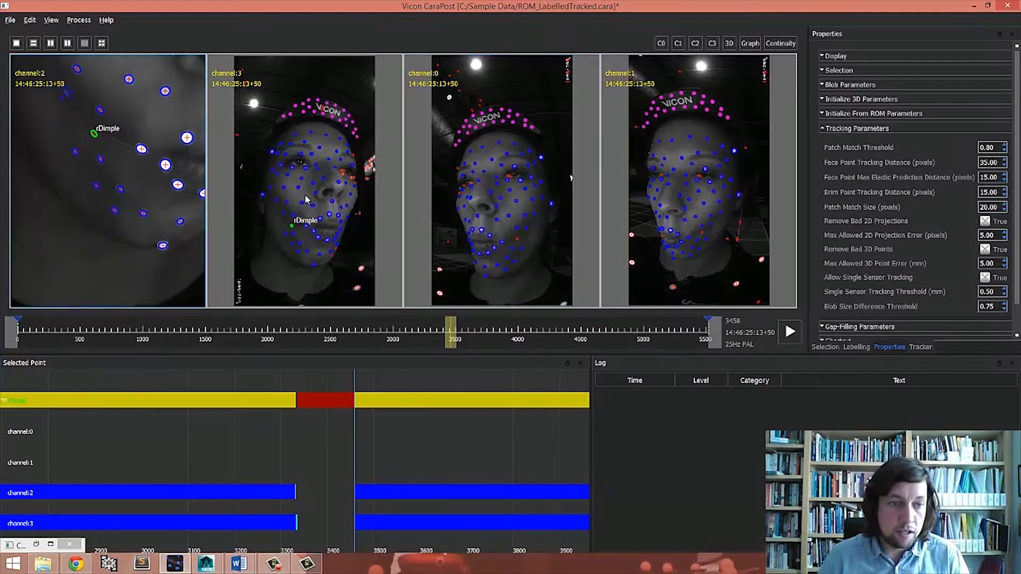
pyautogui.scroll(5, 305, 198)
pyautogui.moveTo(450, 331); pyautogui.dragTo(442, 331)
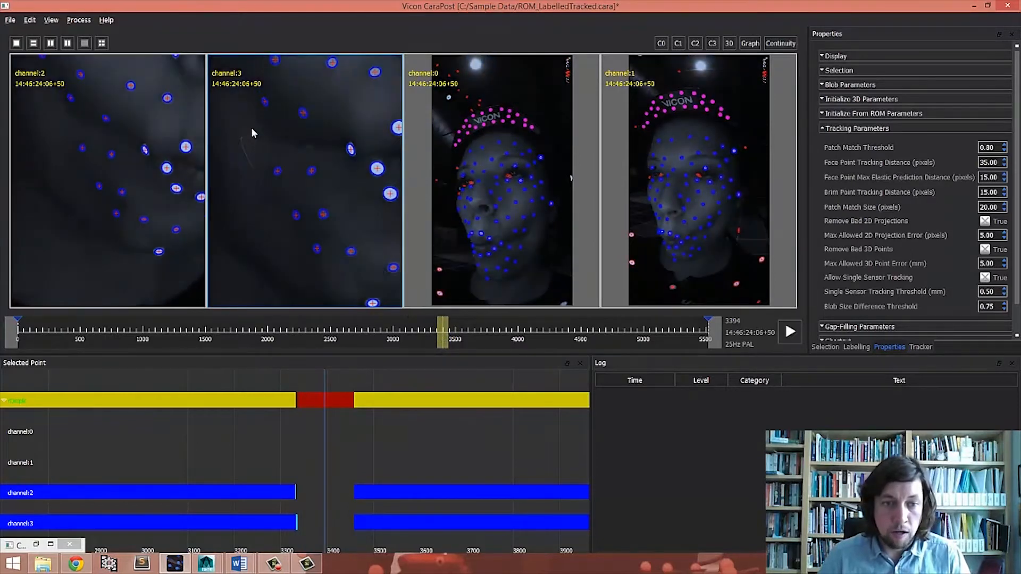
pyautogui.scroll(2, 250, 129)
pyautogui.scroll(1, 99, 152)
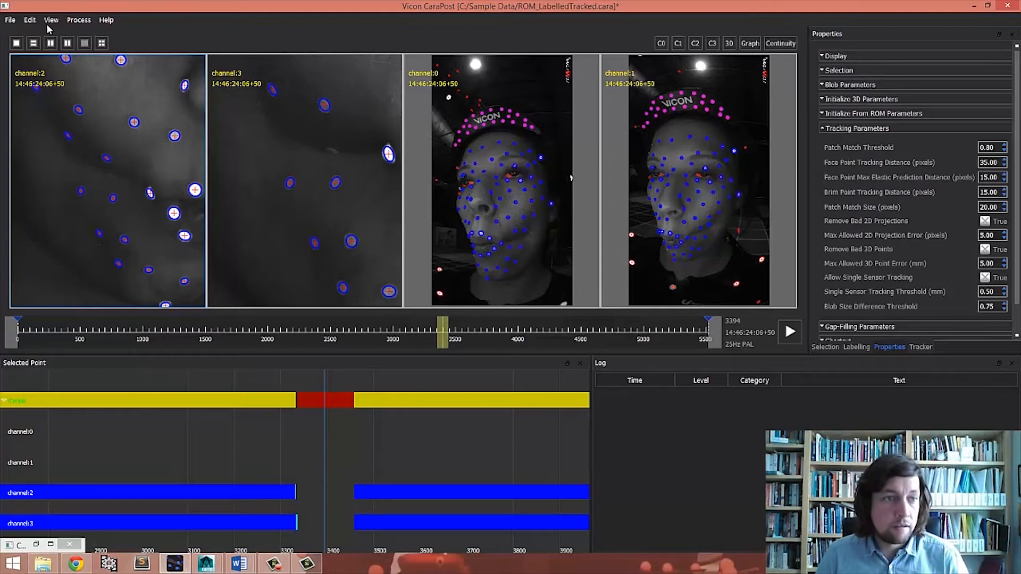
# - In the Gap-Filling Parameters, enable Overwrite Existing Filled Gaps and disable Allow Single Sensor Tracking Gap-Filling
pyautogui.click(29, 20)
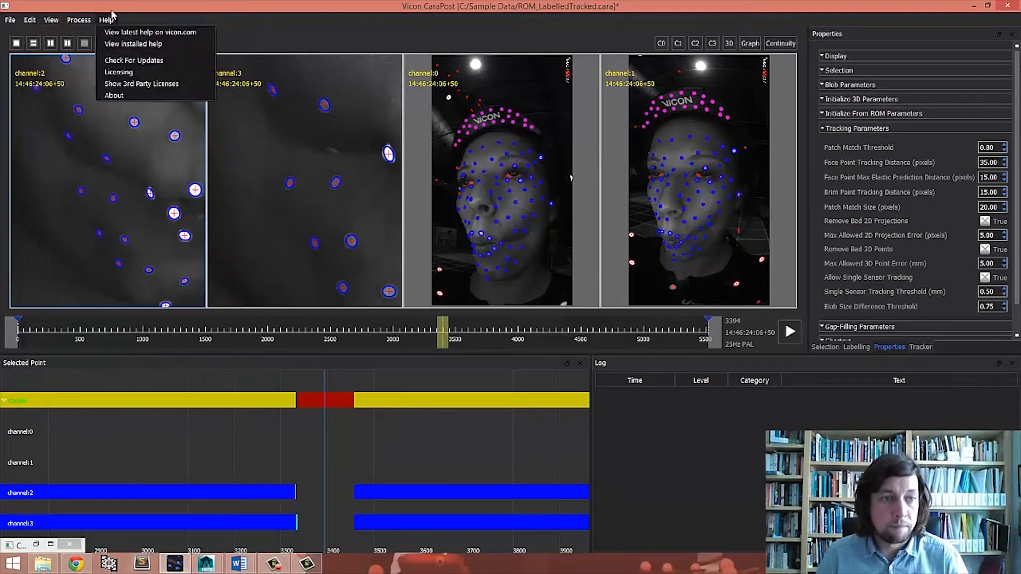
pyautogui.click(137, 18)
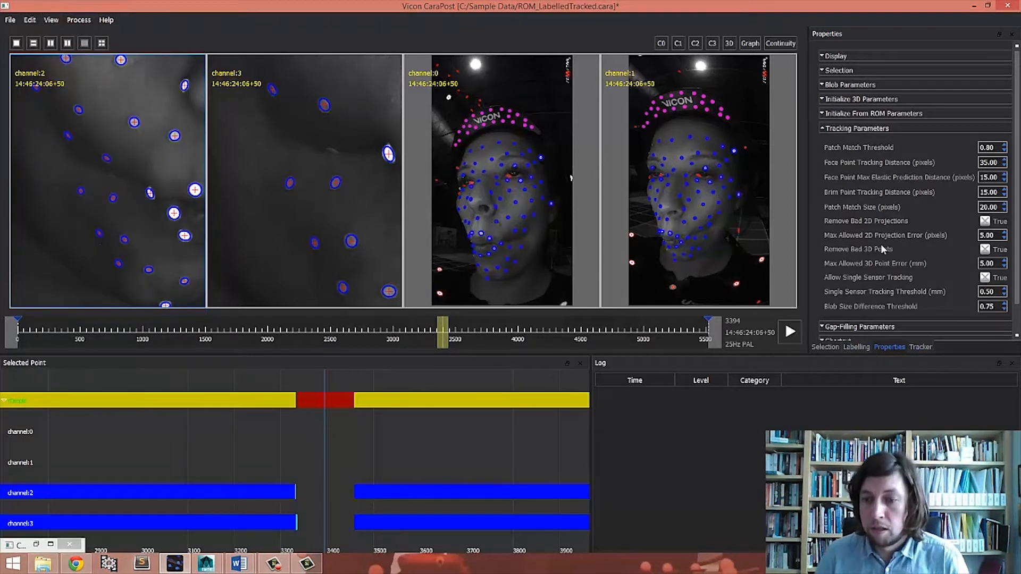
pyautogui.click(832, 129)
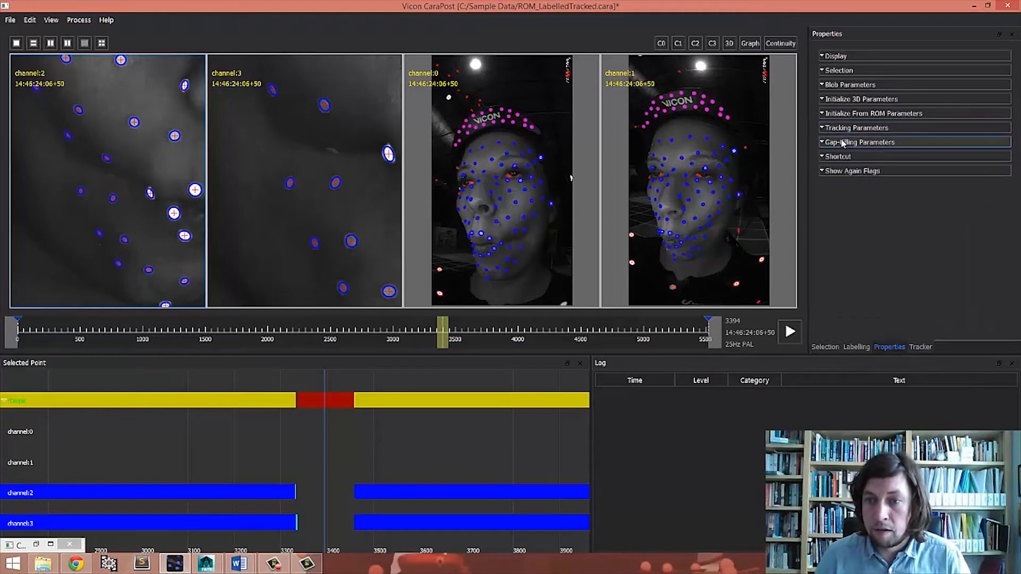
pyautogui.click(838, 142)
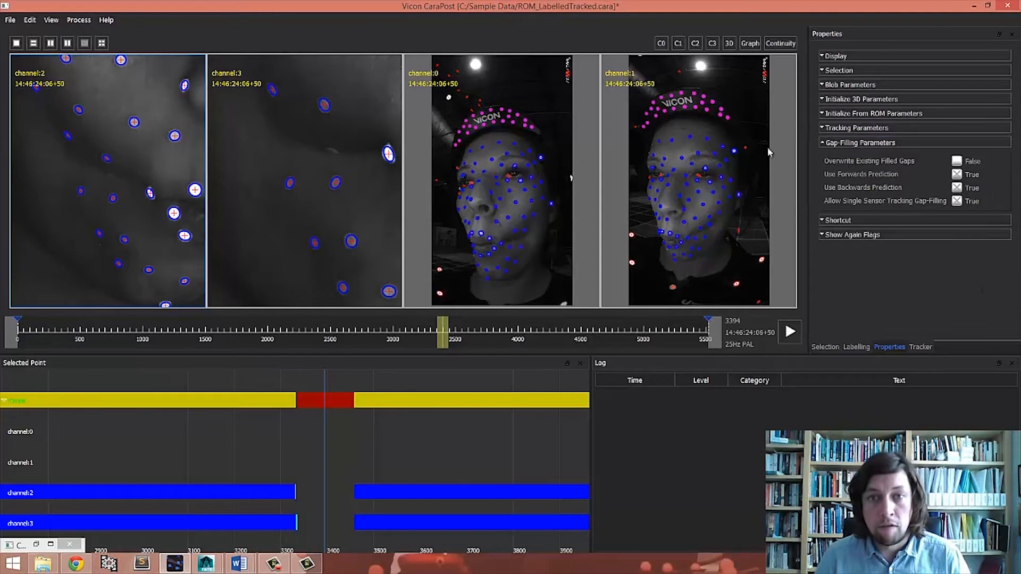
pyautogui.click(957, 162)
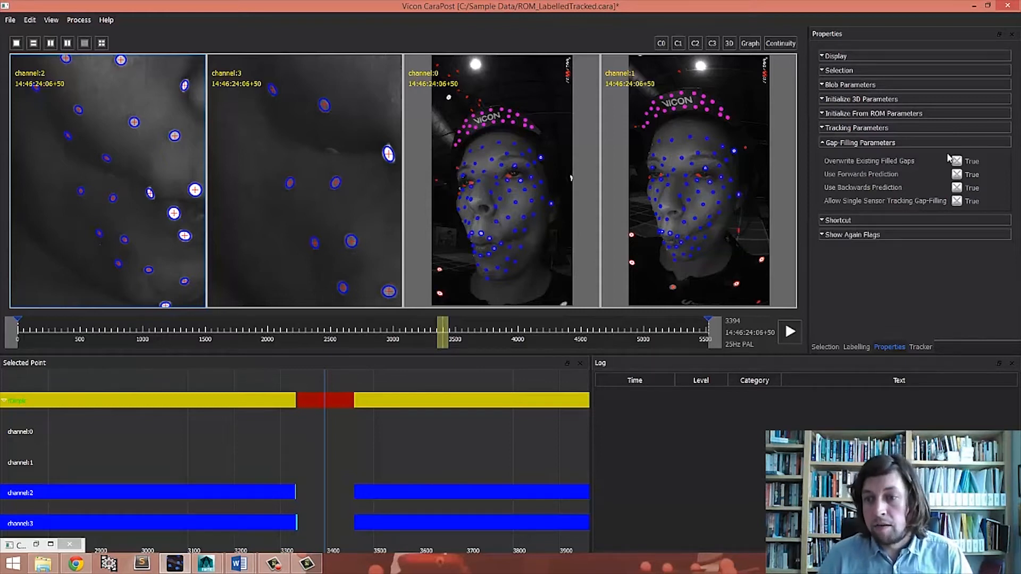
pyautogui.click(957, 201)
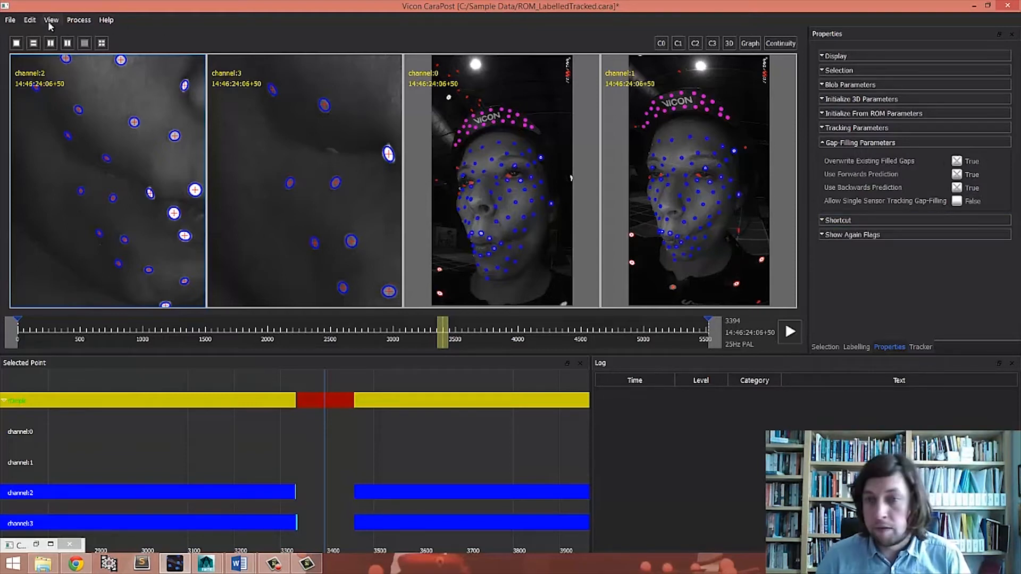
# - Remove the interpolated 3D points, then run Interpolate gaps to refill the rDimple gap
pyautogui.click(30, 20)
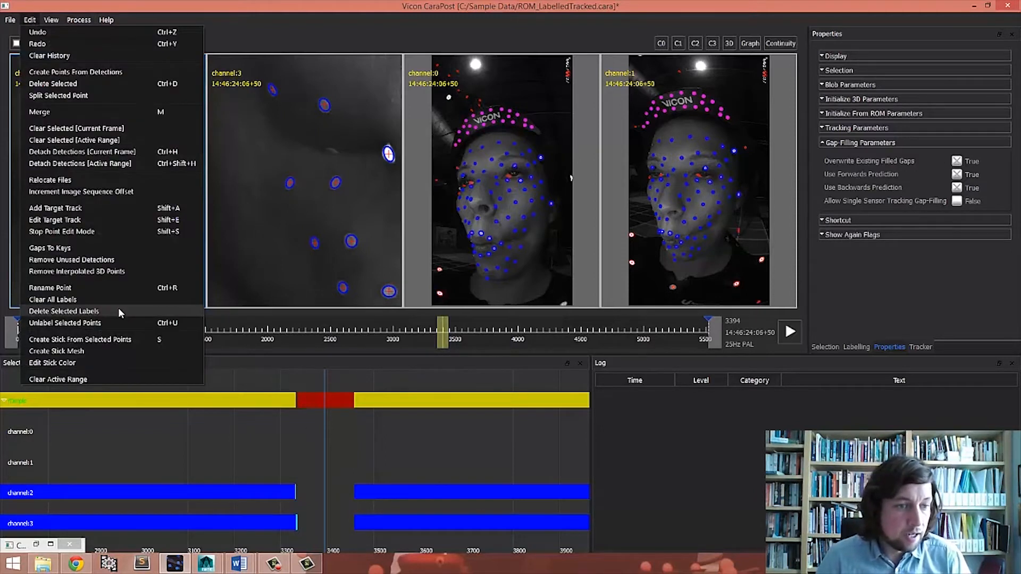
pyautogui.click(111, 271)
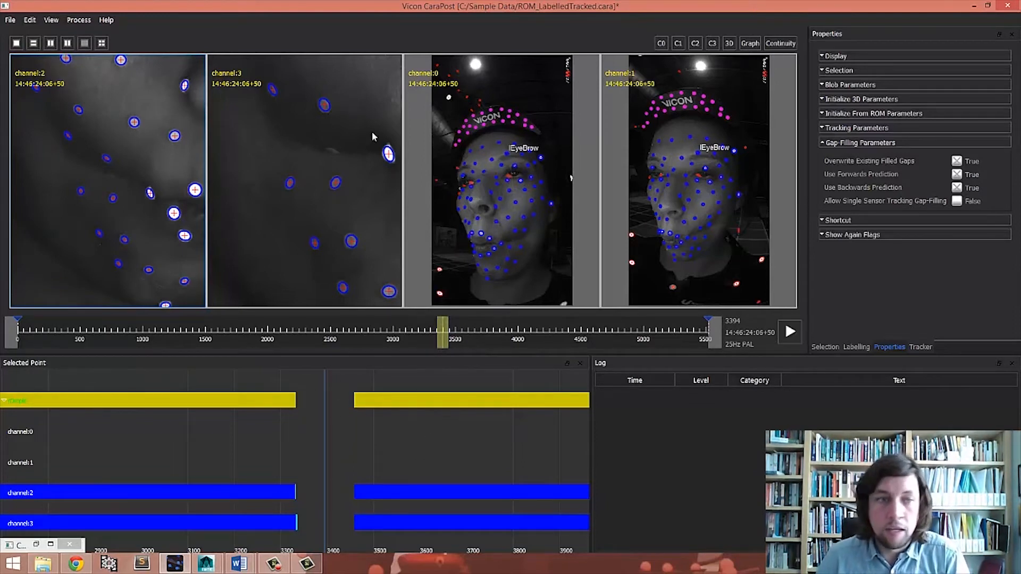
pyautogui.click(80, 20)
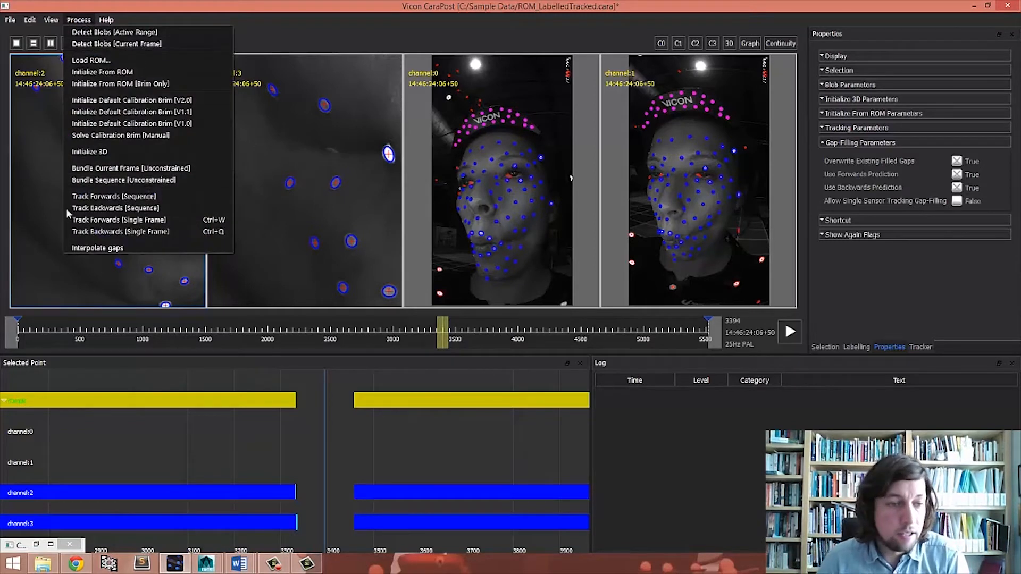
pyautogui.moveTo(106, 20)
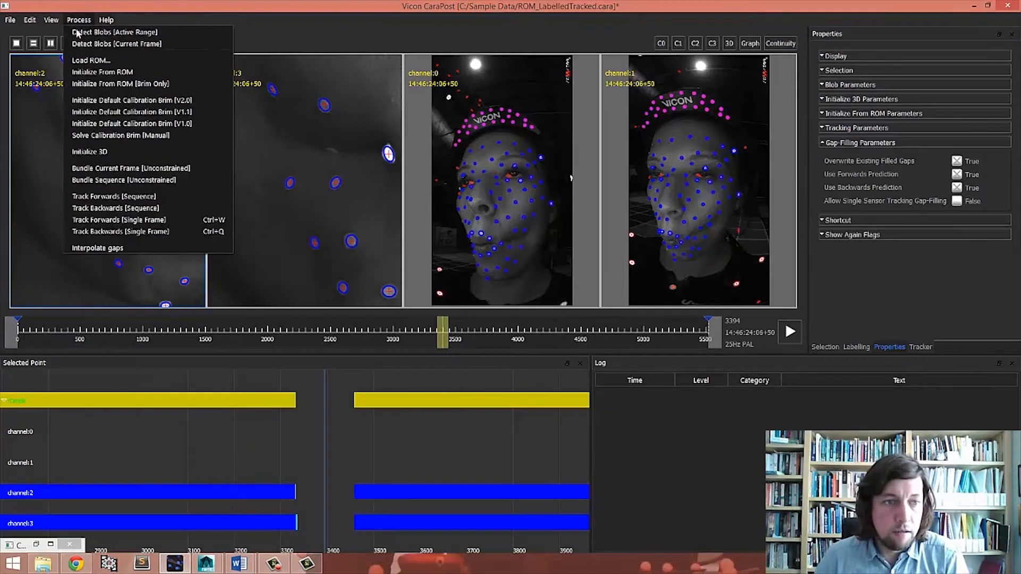
pyautogui.click(98, 248)
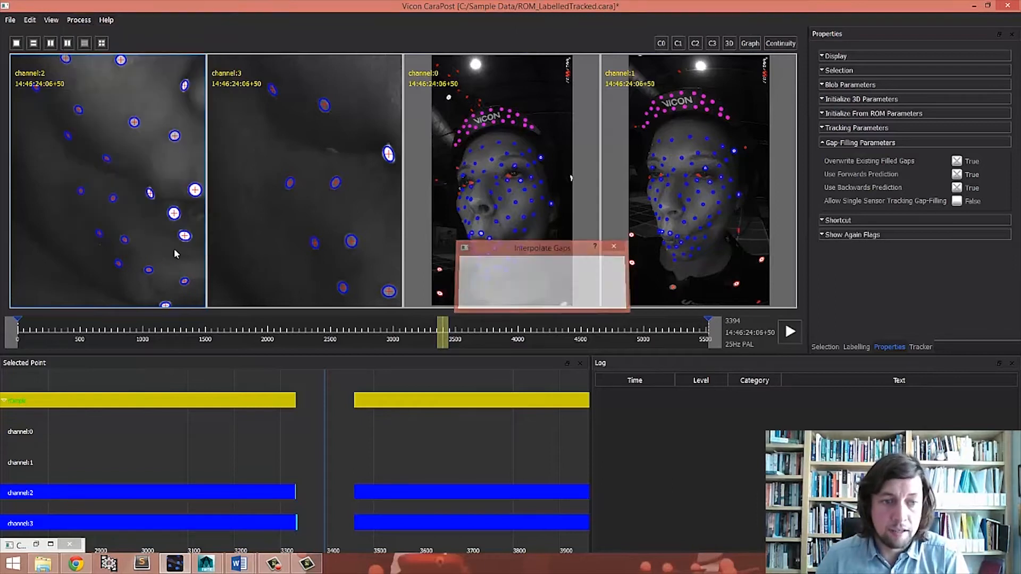
# - Pan along the rDimple timeline to inspect the newly interpolated gap
pyautogui.click(78, 20)
pyautogui.click(381, 444)
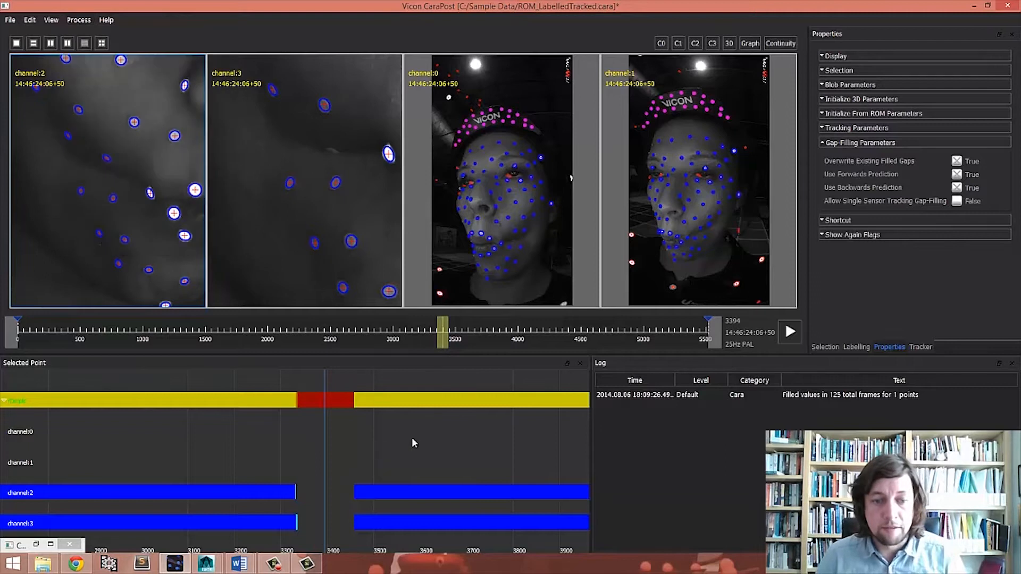
pyautogui.moveTo(522, 443); pyautogui.dragTo(425, 445, button='right')
pyautogui.moveTo(425, 446); pyautogui.dragTo(364, 440, button='middle')
pyautogui.moveTo(364, 440); pyautogui.dragTo(438, 441, button='right')
pyautogui.moveTo(366, 437); pyautogui.dragTo(278, 435, button='middle')
pyautogui.moveTo(278, 432); pyautogui.dragTo(400, 433, button='right')
# - Restore the floating 3D view window, move it beside the camera views and zoom in on rDimple
pyautogui.click(36, 544)
pyautogui.moveTo(548, 80); pyautogui.dragTo(700, 70)
pyautogui.scroll(5, 678, 270)
pyautogui.scroll(3, 677, 263)
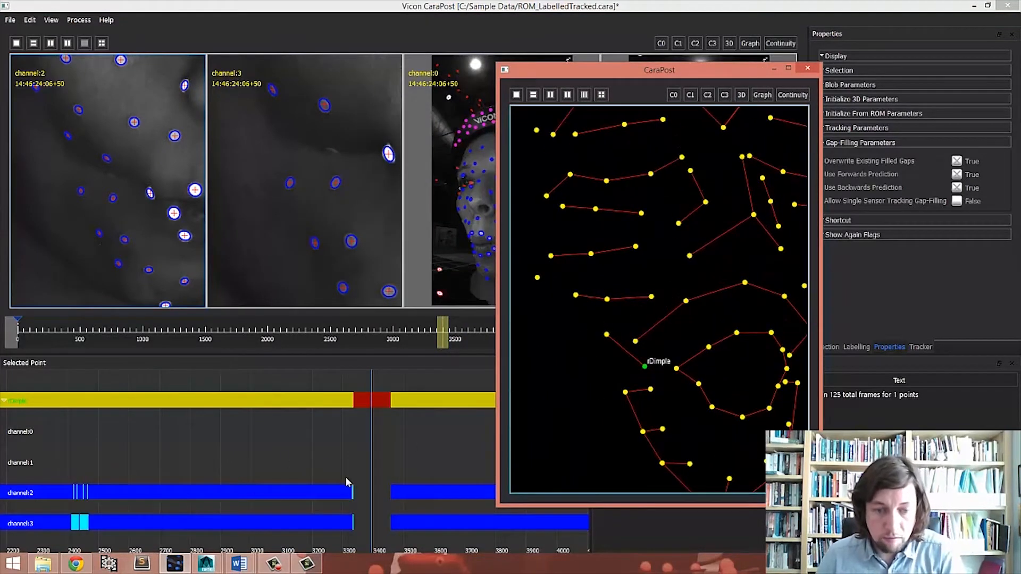
# - Step frame by frame through the interpolated gap to check rDimple's motion in the 3D and camera views
pyautogui.moveTo(443, 336); pyautogui.dragTo(439, 336)
pyautogui.press('Left')
pyautogui.press('Left')
pyautogui.press('Left')
pyautogui.press('Left')
pyautogui.press('Left')
pyautogui.press('Left')
pyautogui.press('Left')
pyautogui.press('Left')
pyautogui.press('Left')
pyautogui.press('Left')
pyautogui.press('Left')
pyautogui.press('Left')
pyautogui.press('Left')
pyautogui.press('Left')
pyautogui.press('Left')
pyautogui.press('Left')
pyautogui.press('Left')
pyautogui.press('Left')
pyautogui.press('Left')
pyautogui.press('Left')
pyautogui.press('Left')
pyautogui.press('Left')
pyautogui.press('Left')
pyautogui.press('Left')
pyautogui.press('Left')
pyautogui.press('Left')
pyautogui.press('Left')
pyautogui.press('Left')
pyautogui.press('Left')
pyautogui.press('Left')
pyautogui.press('Left')
pyautogui.press('Left')
pyautogui.press('Left')
pyautogui.press('Left')
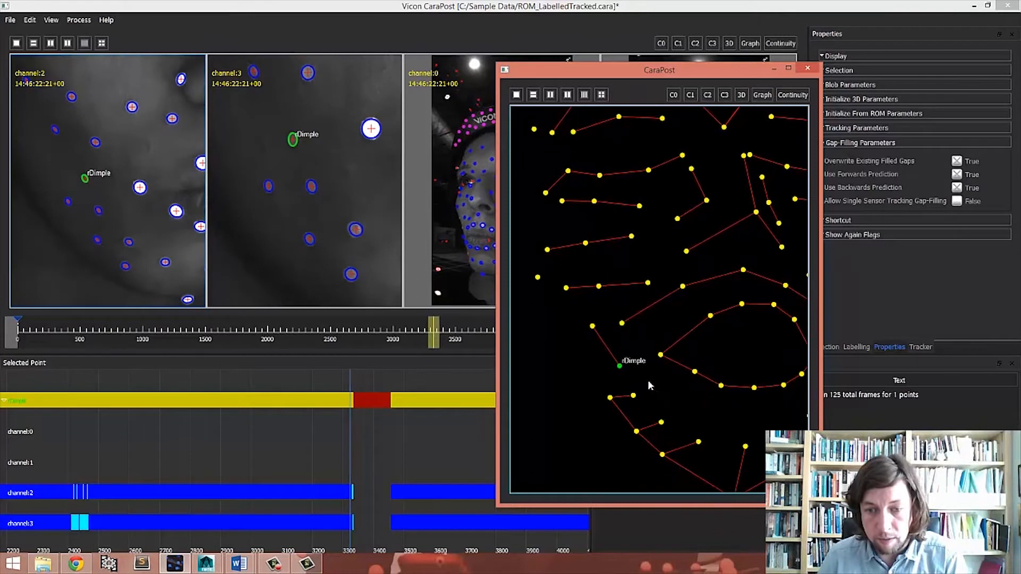
pyautogui.press('Right')
pyautogui.press('Right')
pyautogui.press('Right')
pyautogui.press('Right')
pyautogui.press('Right')
pyautogui.press('Right')
pyautogui.press('Right')
pyautogui.press('Right')
pyautogui.press('Right')
pyautogui.press('Right')
pyautogui.press('Right')
pyautogui.press('Right')
pyautogui.press('Right')
pyautogui.press('Right')
pyautogui.press('Right')
pyautogui.press('Right')
pyautogui.press('Right')
pyautogui.press('Right')
pyautogui.press('Right')
pyautogui.press('Right')
pyautogui.press('Right')
pyautogui.press('Right')
pyautogui.press('Right')
pyautogui.press('Right')
pyautogui.press('Right')
pyautogui.press('Right')
pyautogui.press('Right')
pyautogui.press('Right')
pyautogui.press('Right')
pyautogui.press('Right')
pyautogui.press('Right')
pyautogui.press('Right')
pyautogui.press('Right')
pyautogui.press('Right')
pyautogui.press('Right')
pyautogui.press('Right')
pyautogui.press('Right')
pyautogui.press('Right')
pyautogui.press('Right')
pyautogui.press('Right')
pyautogui.press('Right')
pyautogui.press('Right')
pyautogui.press('Right')
pyautogui.press('Right')
pyautogui.press('Right')
pyautogui.press('Right')
pyautogui.press('Right')
pyautogui.press('Right')
pyautogui.press('Right')
pyautogui.press('Right')
pyautogui.press('Right')
pyautogui.press('Right')
pyautogui.press('Right')
pyautogui.press('Right')
pyautogui.press('Right')
pyautogui.press('Right')
pyautogui.press('Right')
pyautogui.press('Right')
pyautogui.press('Right')
pyautogui.press('Right')
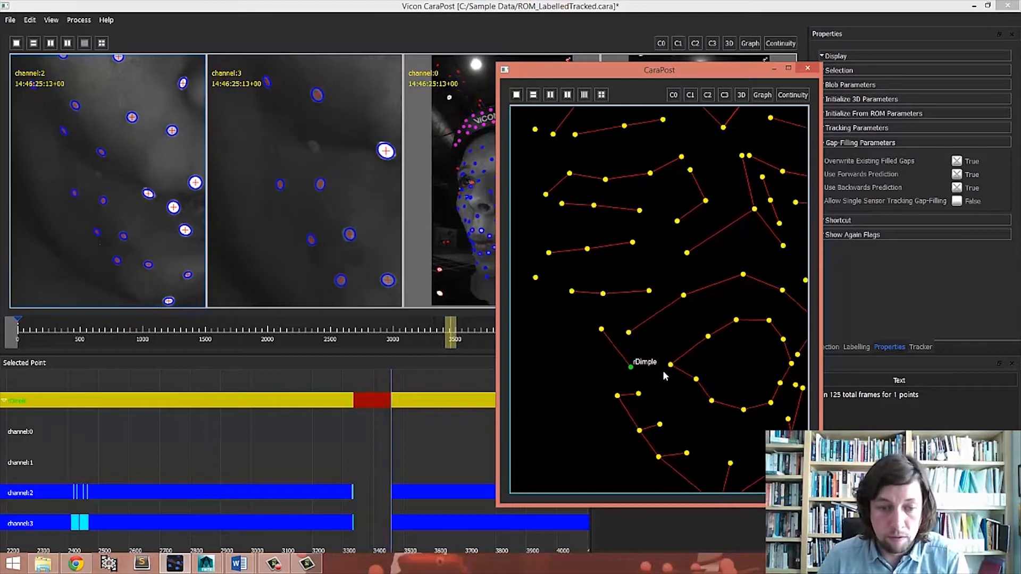
pyautogui.press('Left')
pyautogui.press('Left')
pyautogui.press('Left')
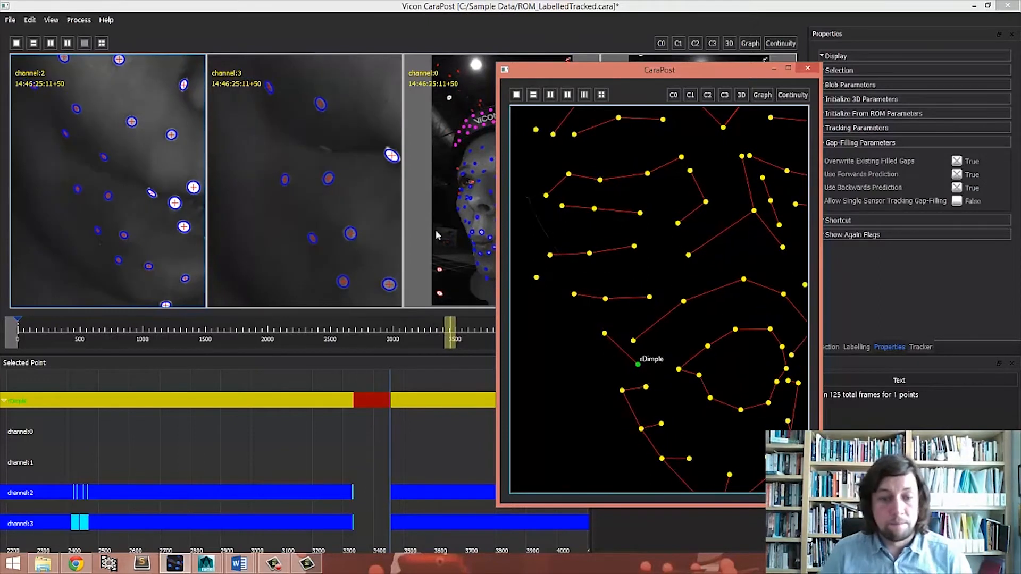
# - Move the 3D window aside and show the reprojected 3D points and sticks overlaid in the camera views
pyautogui.moveTo(585, 71); pyautogui.dragTo(673, 79)
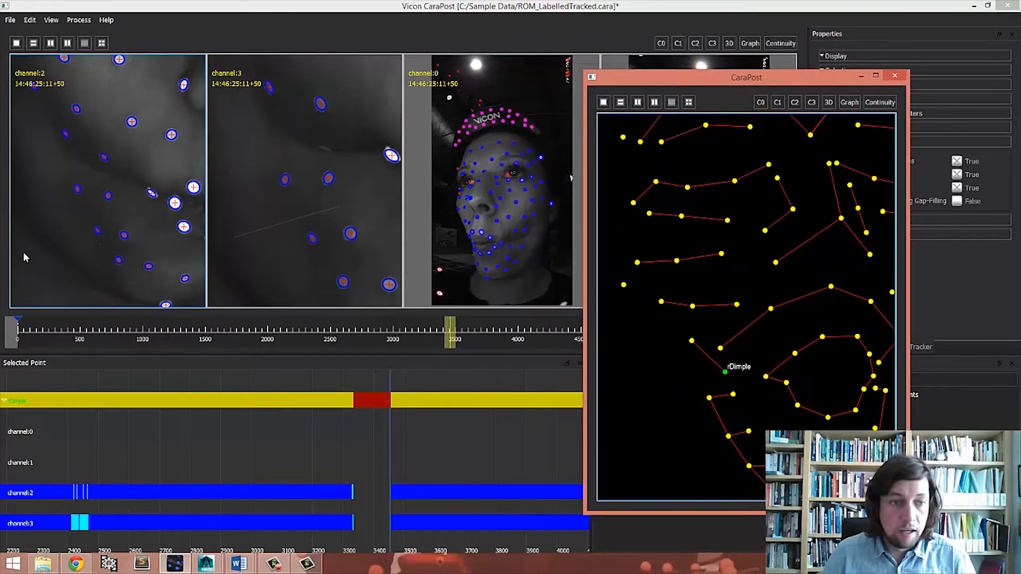
pyautogui.rightClick(148, 145)
pyautogui.click(189, 305)
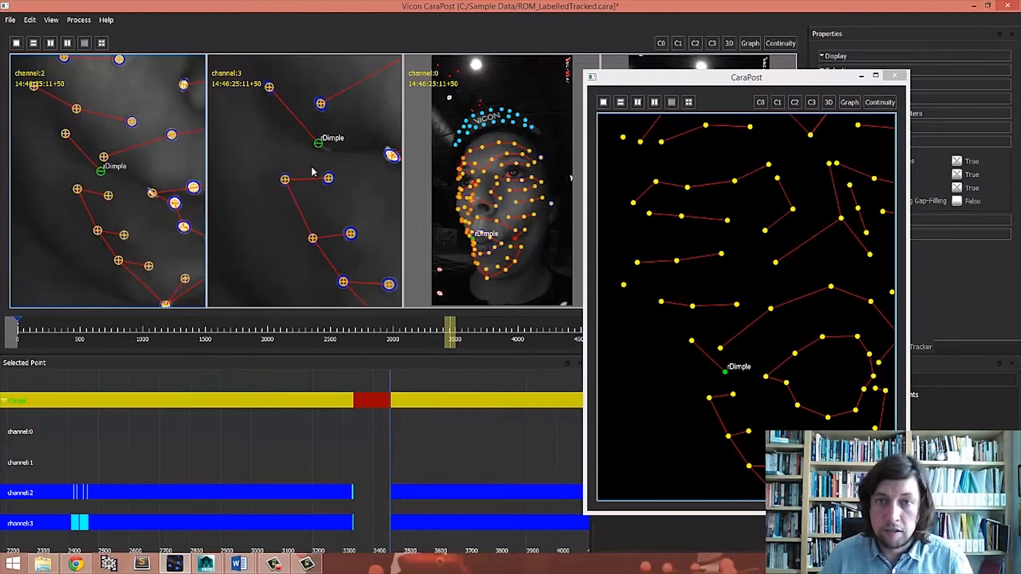
pyautogui.scroll(5, 102, 149)
pyautogui.scroll(1, 319, 192)
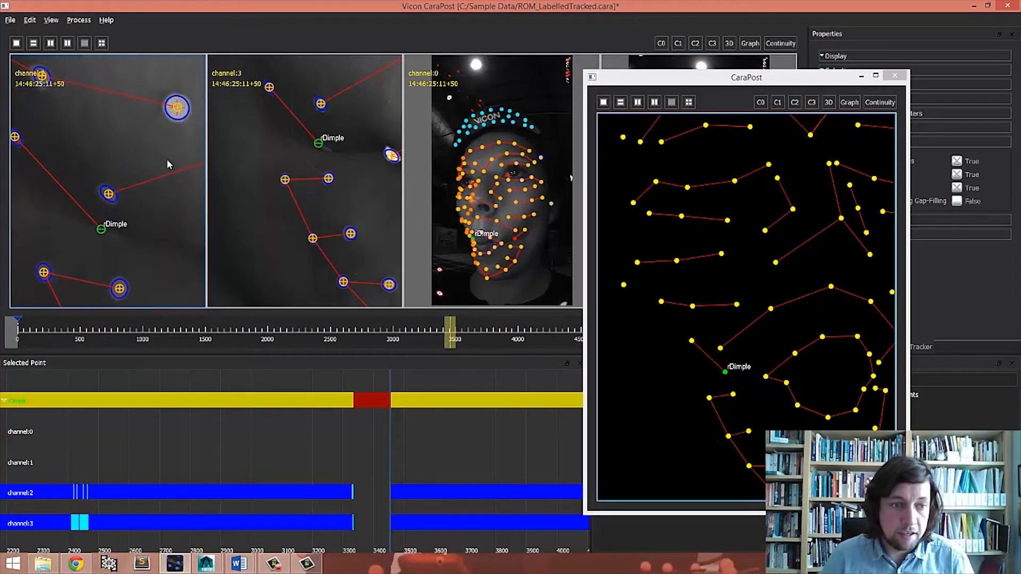
pyautogui.scroll(2, 319, 191)
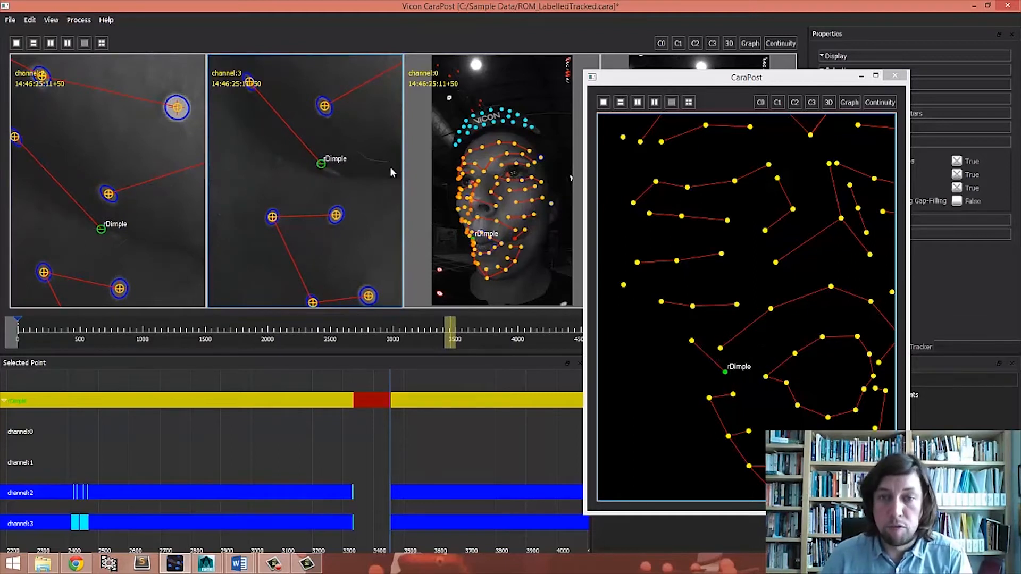
# - Step frame by frame around the interpolated rDimple gap to check the marker's position in the camera views
pyautogui.press('Right')
pyautogui.press('Right')
pyautogui.press('Right')
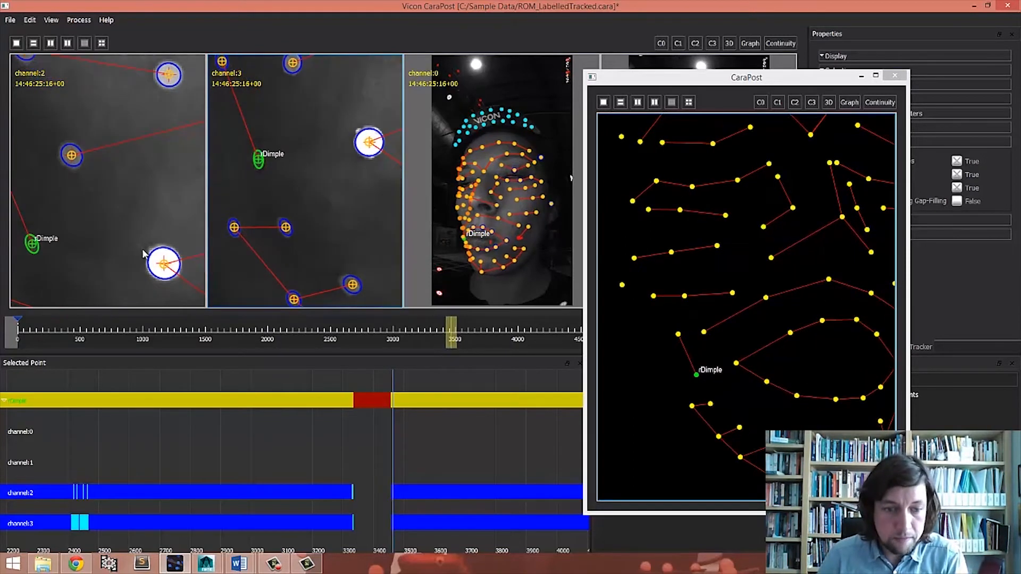
pyautogui.press('Left')
pyautogui.press('Left')
pyautogui.press('Left')
pyautogui.press('Left')
pyautogui.press('Left')
pyautogui.press('Left')
pyautogui.press('Left')
pyautogui.press('Left')
pyautogui.press('Left')
pyautogui.press('Left')
pyautogui.press('Left')
pyautogui.press('Left')
pyautogui.press('Left')
pyautogui.press('Left')
pyautogui.press('Left')
pyautogui.press('Left')
pyautogui.press('Left')
pyautogui.press('Left')
pyautogui.press('Left')
pyautogui.press('Left')
pyautogui.press('Left')
pyautogui.press('Left')
pyautogui.press('Left')
pyautogui.press('Left')
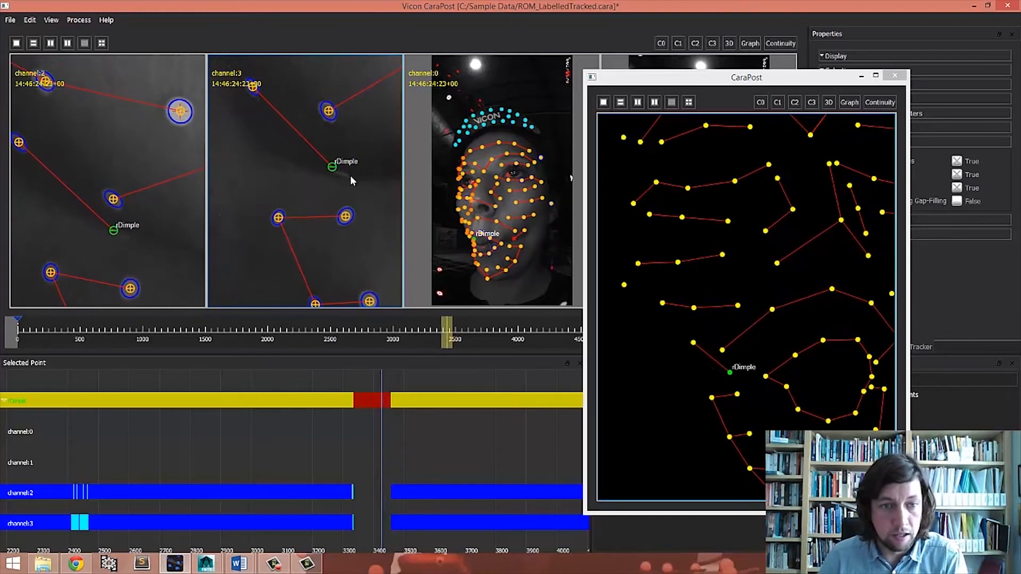
pyautogui.press('Left')
pyautogui.press('Left')
pyautogui.press('Left')
pyautogui.press('Left')
pyautogui.press('Left')
pyautogui.press('Left')
pyautogui.press('Left')
pyautogui.press('Left')
pyautogui.press('Left')
pyautogui.press('Left')
pyautogui.press('Left')
pyautogui.press('Left')
pyautogui.press('Left')
pyautogui.press('Left')
pyautogui.press('Left')
pyautogui.press('Left')
pyautogui.press('Left')
pyautogui.press('Left')
pyautogui.press('Left')
pyautogui.press('Left')
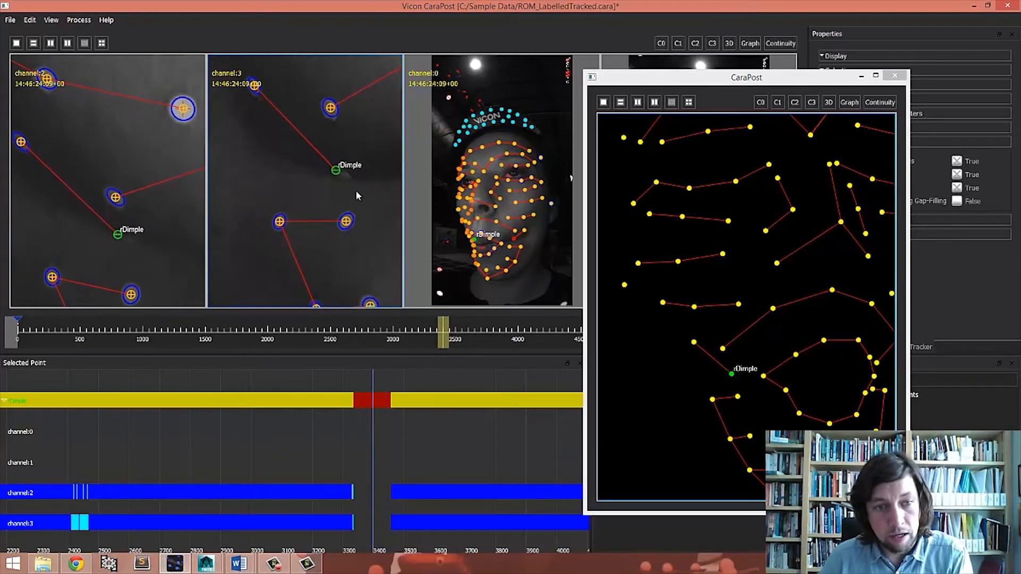
pyautogui.press('Left')
pyautogui.press('Left')
pyautogui.press('Left')
pyautogui.press('Left')
pyautogui.press('Left')
pyautogui.press('Left')
pyautogui.press('Left')
pyautogui.press('Left')
pyautogui.press('Left')
pyautogui.press('Left')
pyautogui.press('Left')
pyautogui.press('Left')
pyautogui.press('Left')
pyautogui.press('Left')
pyautogui.press('Left')
pyautogui.press('Left')
pyautogui.press('Left')
pyautogui.press('Left')
pyautogui.press('Left')
pyautogui.press('Left')
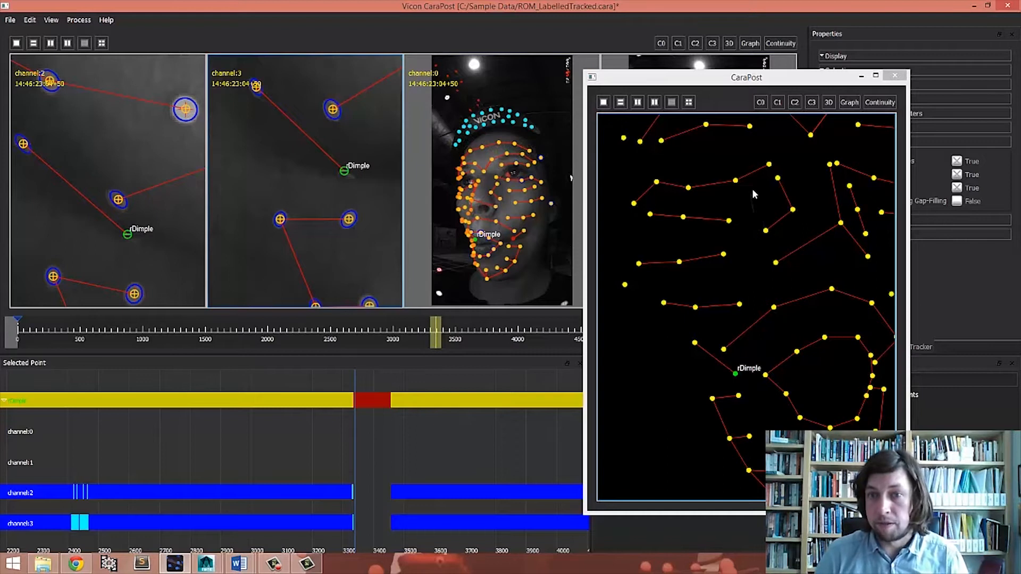
# - Move the floating 3D window aside and select the InnerJaw marker in the channel 0 camera view
pyautogui.moveTo(753, 191); pyautogui.dragTo(757, 196, button='right')
pyautogui.moveTo(690, 82); pyautogui.dragTo(820, 310)
pyautogui.moveTo(714, 261); pyautogui.dragTo(722, 179, button='right')
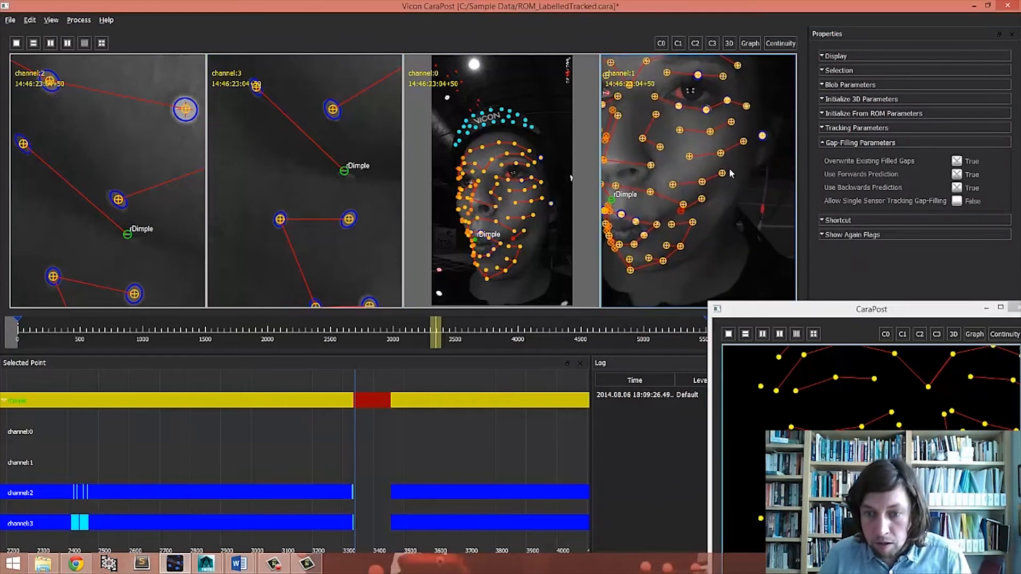
pyautogui.moveTo(722, 179); pyautogui.dragTo(749, 156, button='middle')
pyautogui.moveTo(709, 234)
pyautogui.mouseDown(button='right')
pyautogui.moveTo(711, 203)
pyautogui.moveTo(717, 220)
pyautogui.mouseUp(button='right')
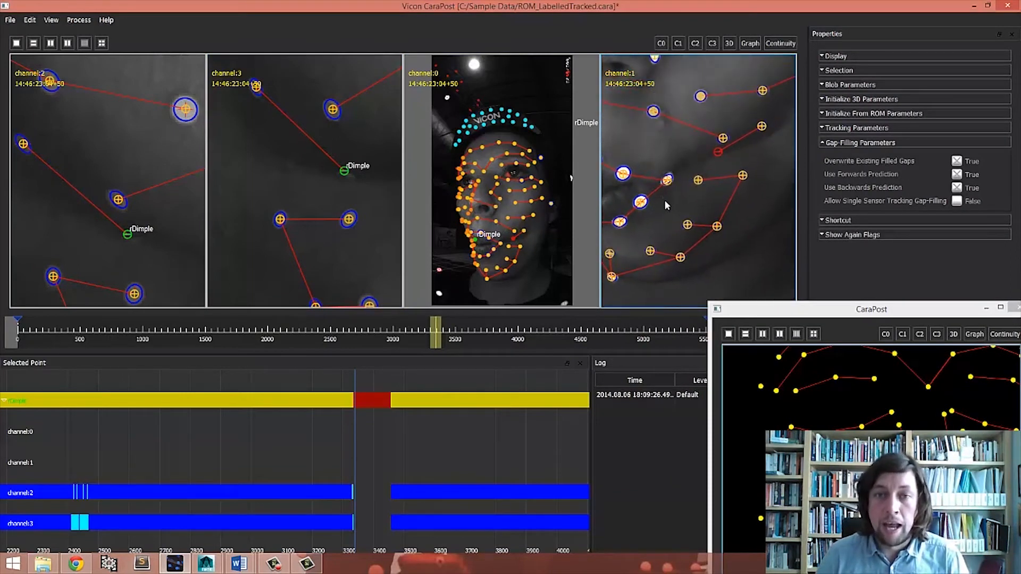
pyautogui.moveTo(499, 268); pyautogui.dragTo(504, 233, button='middle')
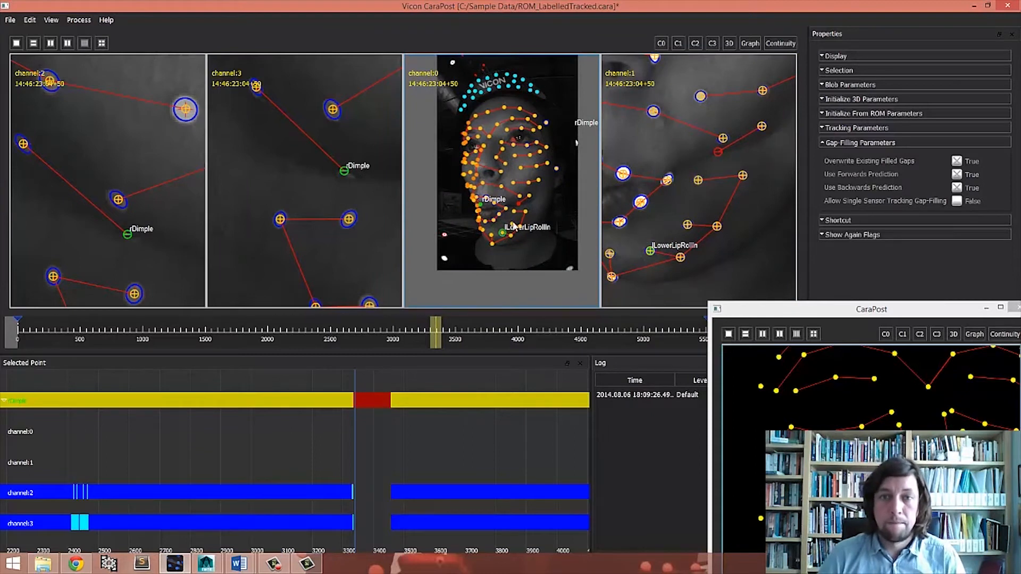
pyautogui.moveTo(519, 246); pyautogui.dragTo(517, 205, button='right')
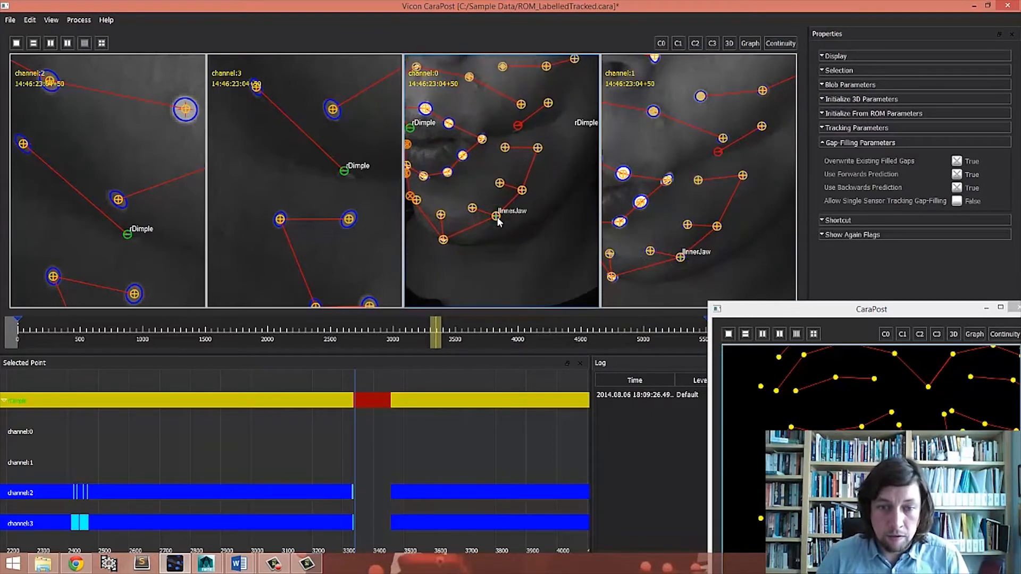
pyautogui.click(497, 216)
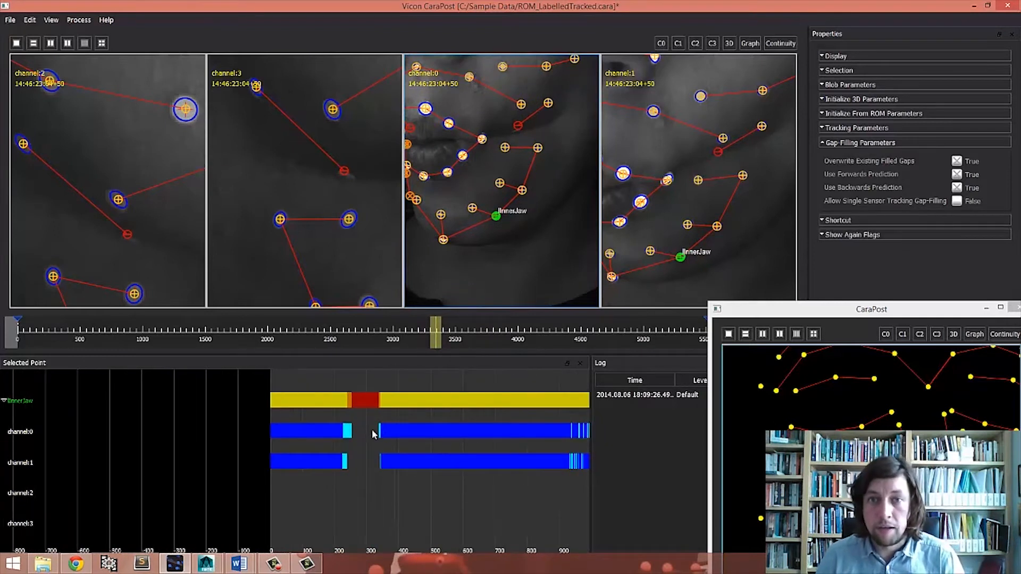
# - Go to InnerJaw's gap and step frame by frame through its edges in the camera views
pyautogui.moveTo(437, 340); pyautogui.dragTo(95, 330)
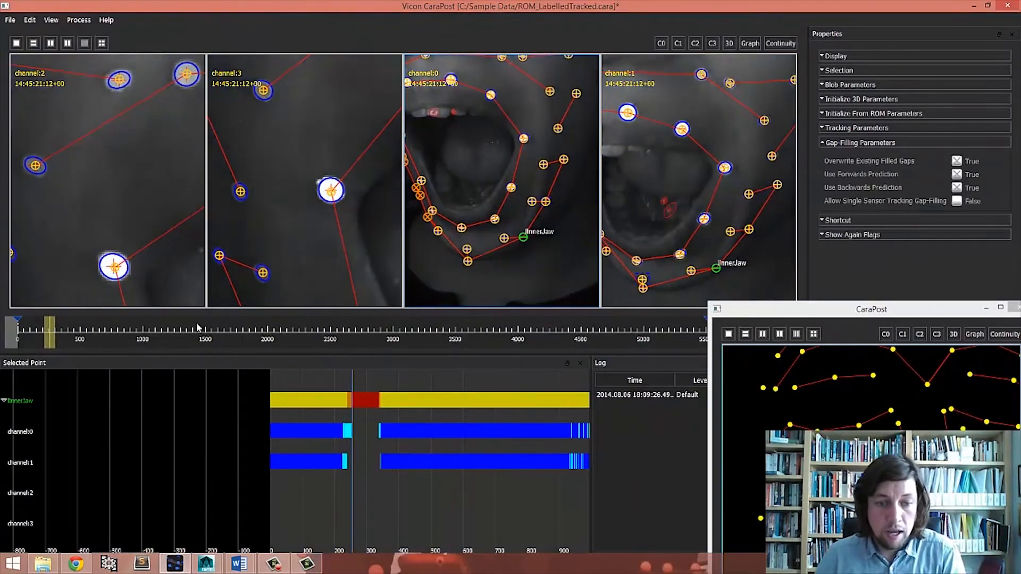
pyautogui.moveTo(549, 255); pyautogui.dragTo(509, 224, button='right')
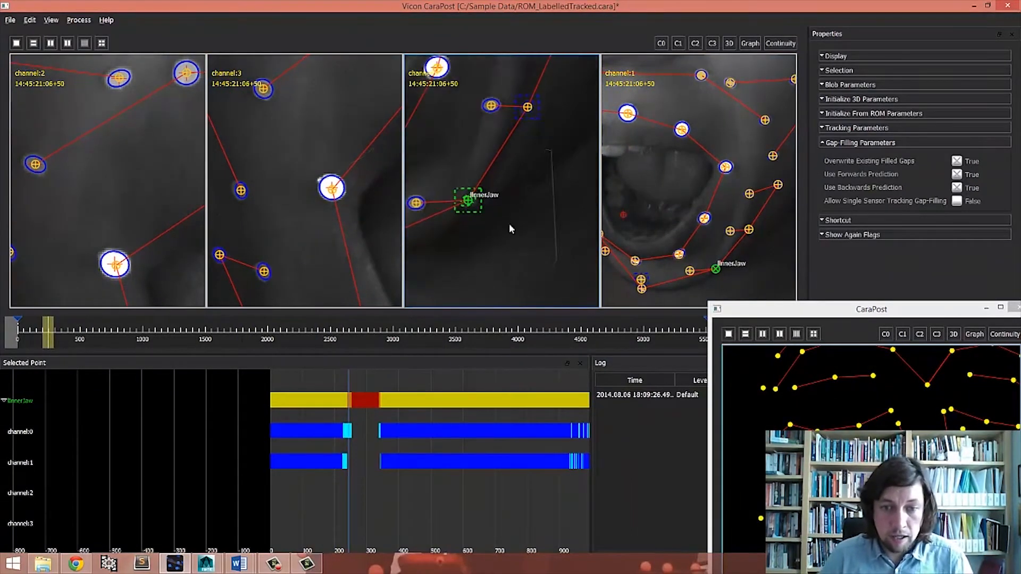
pyautogui.moveTo(496, 184); pyautogui.dragTo(541, 210, button='middle')
pyautogui.moveTo(340, 436); pyautogui.dragTo(453, 410, button='right')
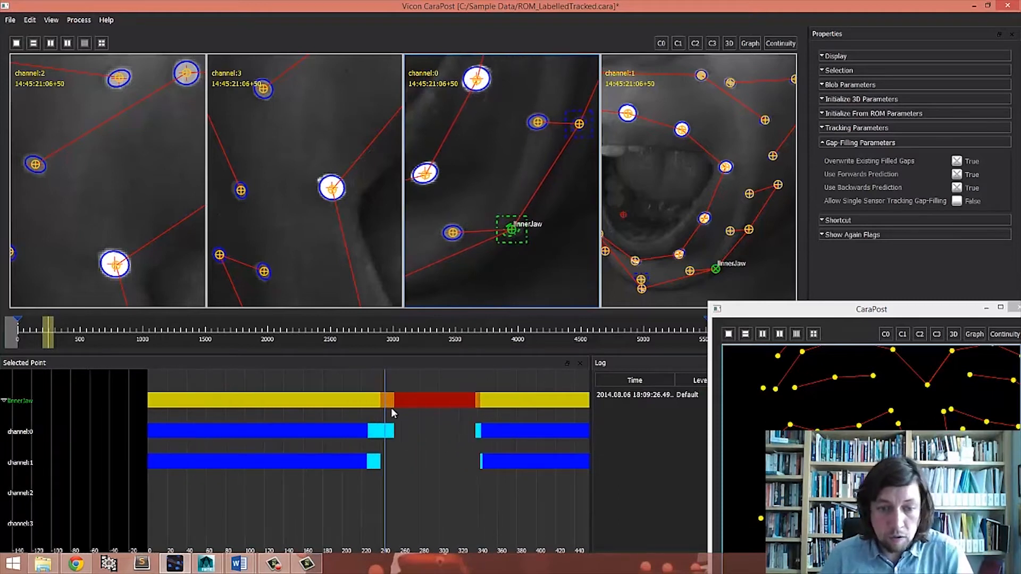
pyautogui.press('Right')
pyautogui.press('Right')
pyautogui.press('Right')
pyautogui.press('Right')
pyautogui.press('Right')
pyautogui.press('Right')
pyautogui.press('Right')
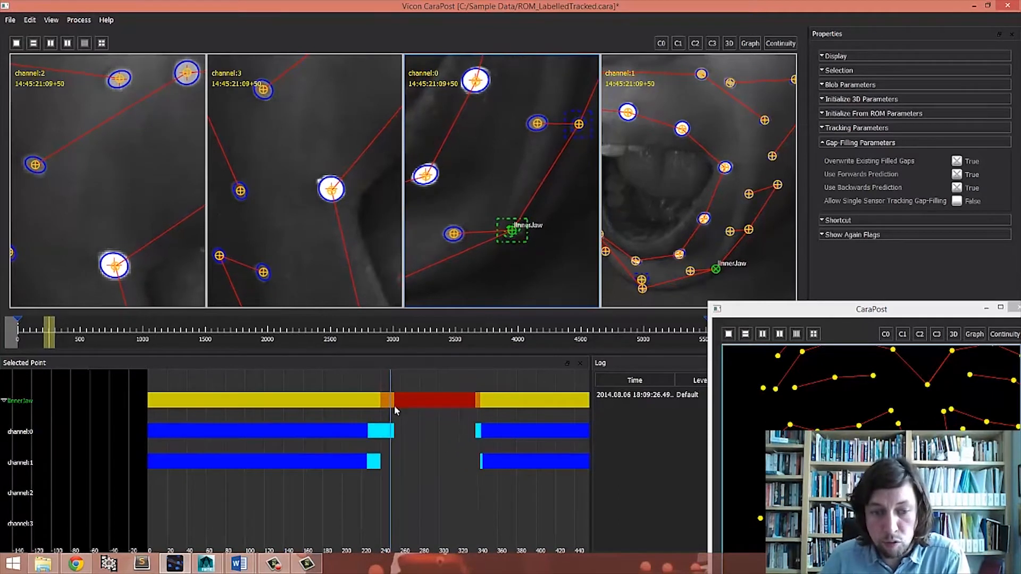
pyautogui.press('Left')
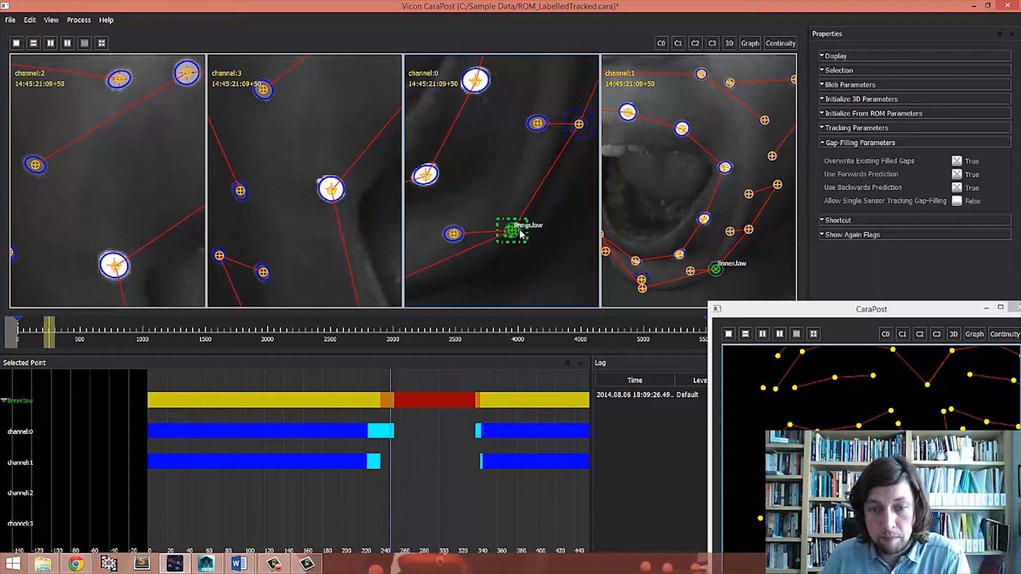
pyautogui.press('Right')
pyautogui.press('Right')
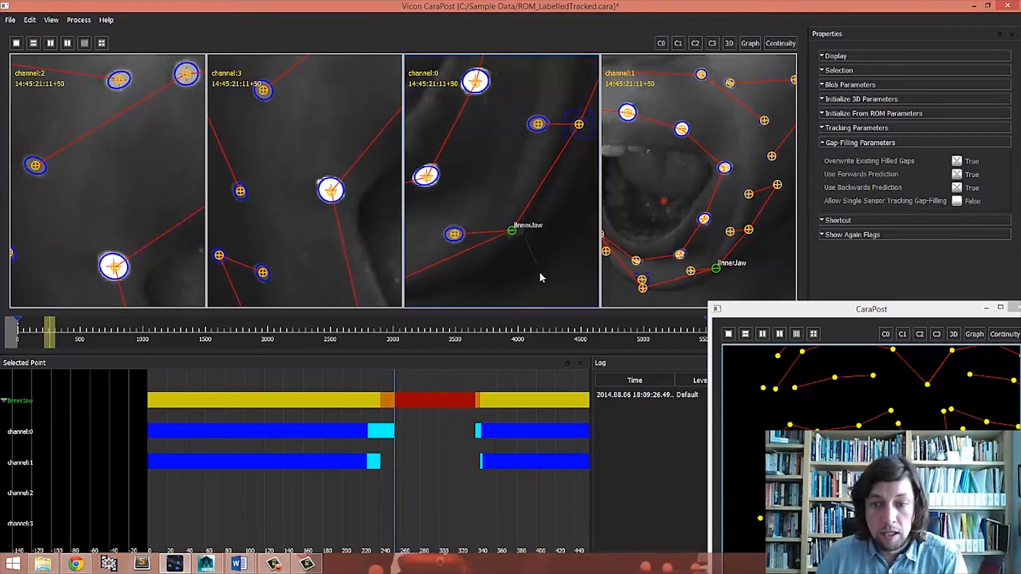
pyautogui.press('Left')
pyautogui.press('Left')
pyautogui.press('Left')
pyautogui.press('Left')
pyautogui.press('Left')
pyautogui.press('Left')
pyautogui.press('Left')
pyautogui.press('Left')
pyautogui.press('Left')
pyautogui.press('Left')
pyautogui.press('Left')
pyautogui.press('Left')
pyautogui.press('Left')
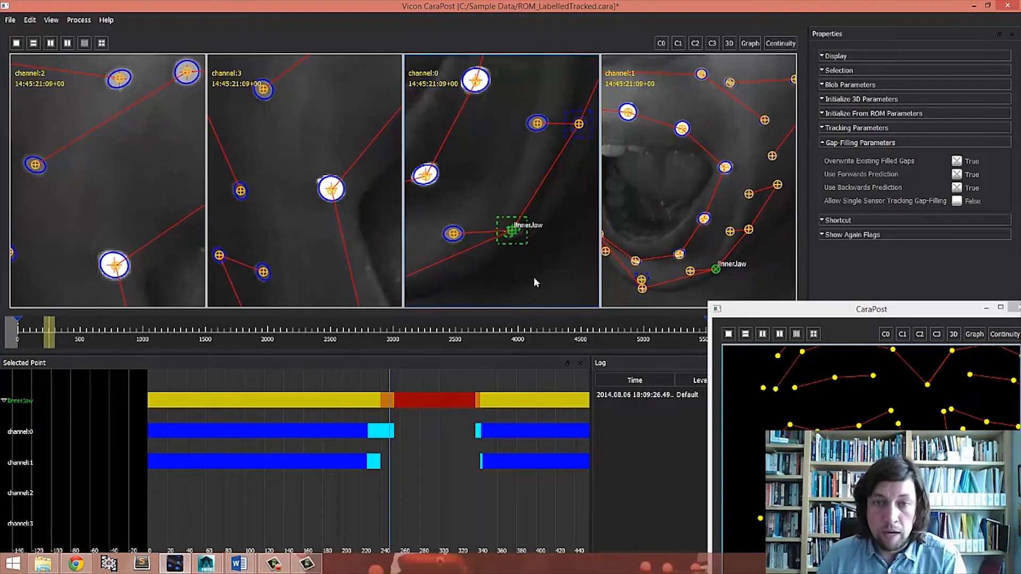
pyautogui.press('Left')
pyautogui.press('Left')
pyautogui.press('Left')
pyautogui.press('Left')
pyautogui.press('Left')
pyautogui.press('Left')
pyautogui.press('Left')
pyautogui.press('Left')
pyautogui.press('Left')
pyautogui.press('Left')
pyautogui.press('Left')
pyautogui.press('Left')
pyautogui.press('Left')
pyautogui.press('Left')
pyautogui.press('Left')
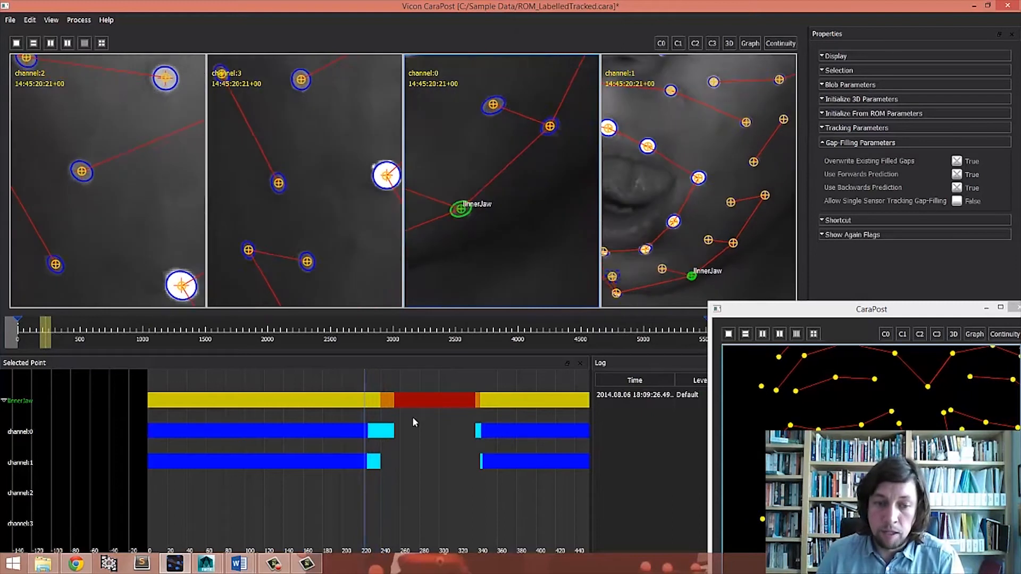
pyautogui.press('Right')
pyautogui.press('Right')
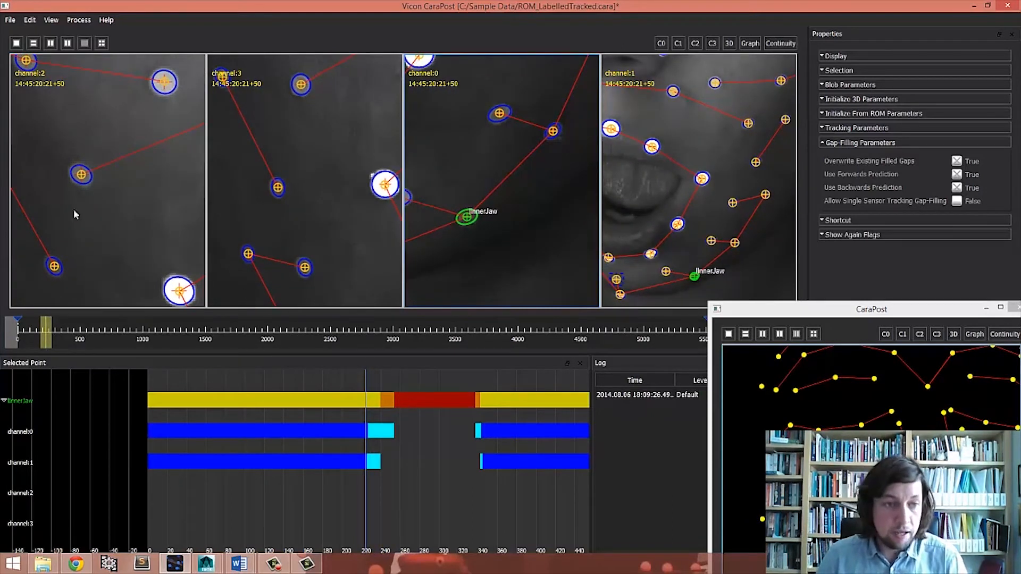
# - Set the active range to span InnerJaw's gap, starting just before it and ending just after it
pyautogui.click(33, 20)
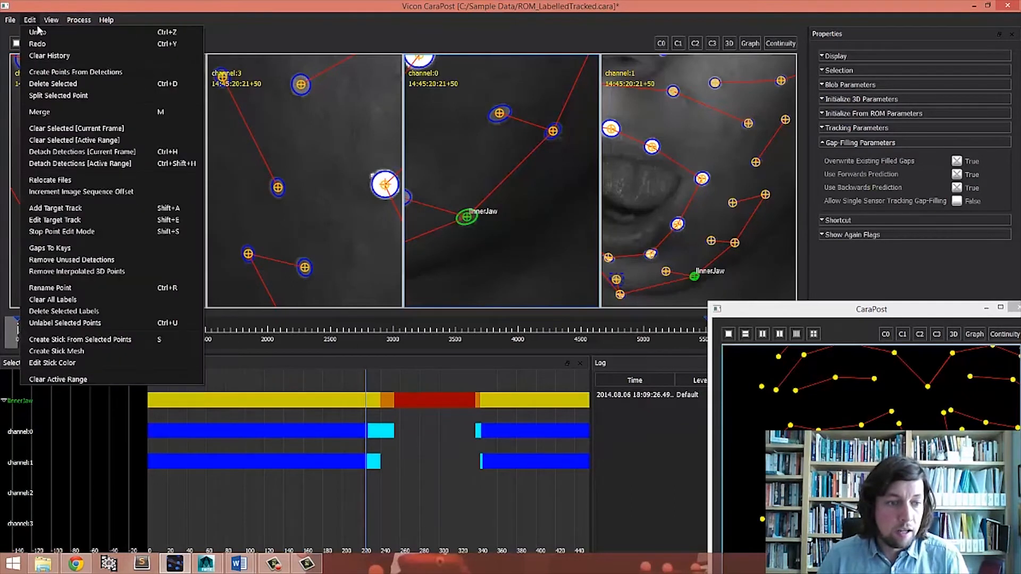
pyautogui.click(53, 19)
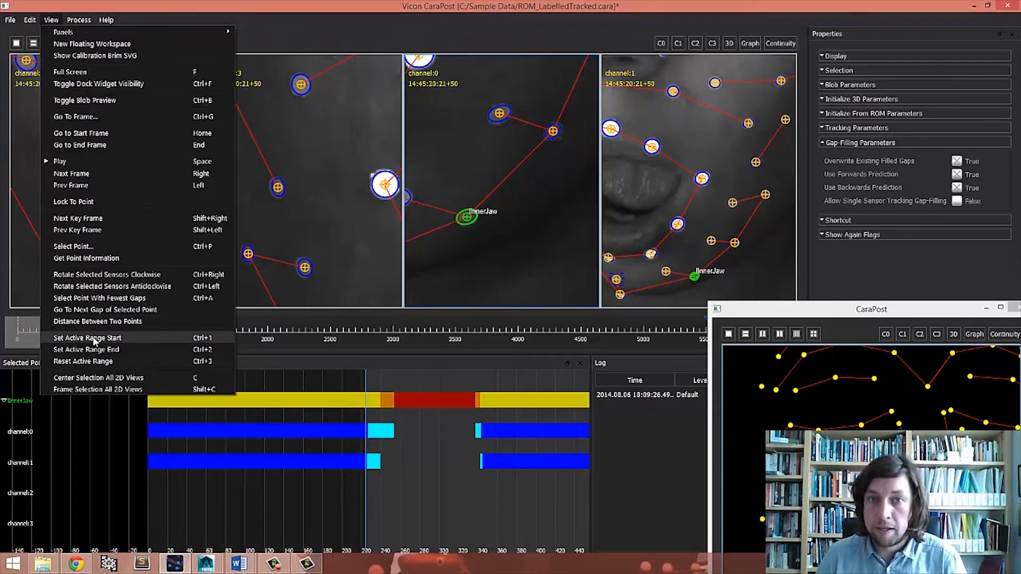
pyautogui.click(226, 338)
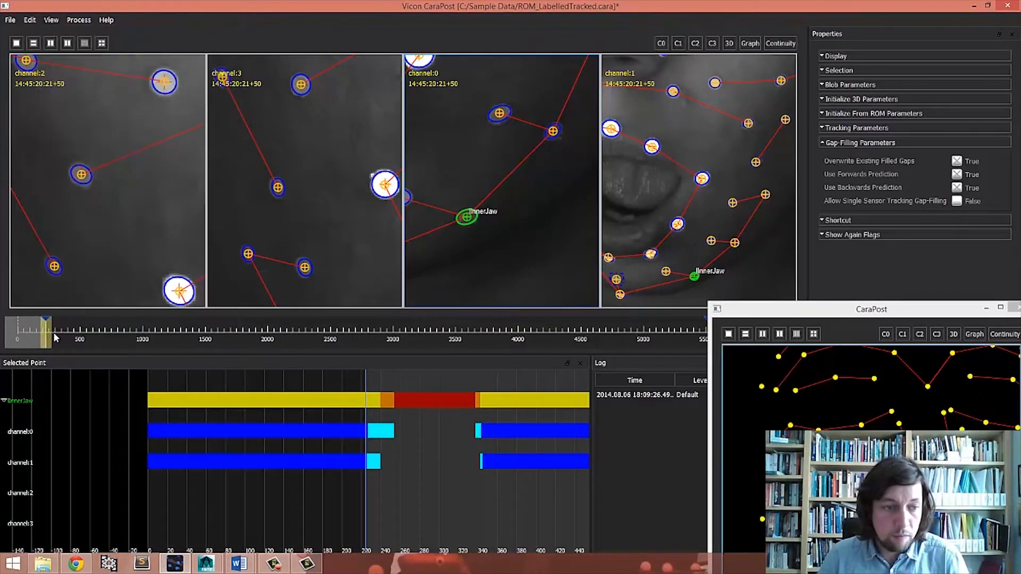
pyautogui.moveTo(46, 333); pyautogui.dragTo(62, 336)
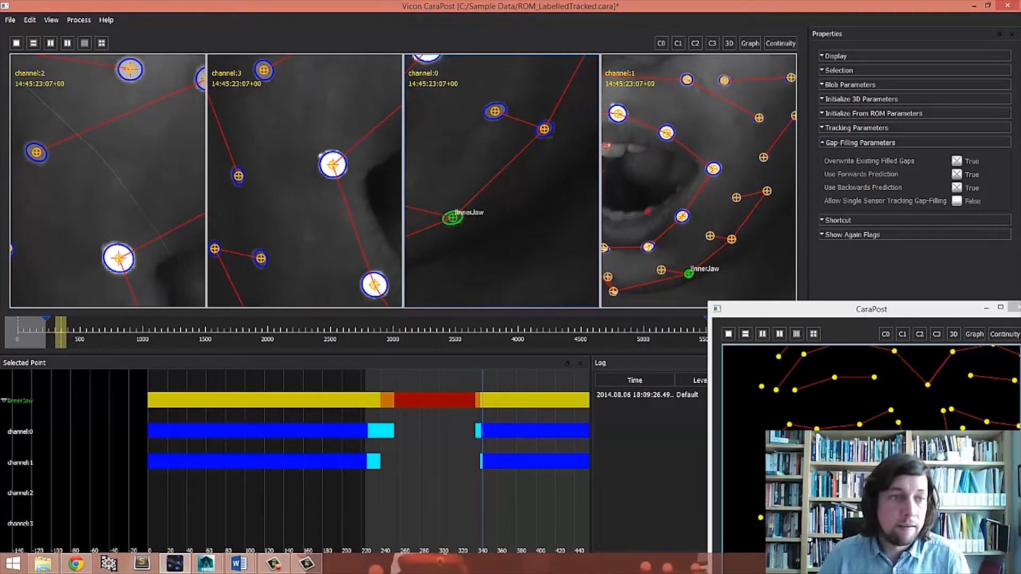
pyautogui.click(51, 20)
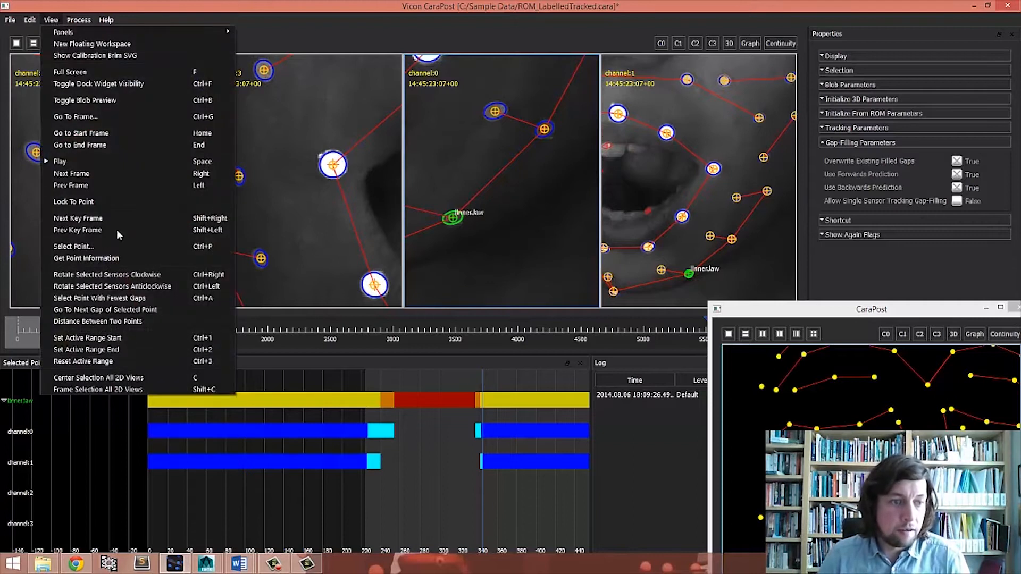
pyautogui.click(129, 350)
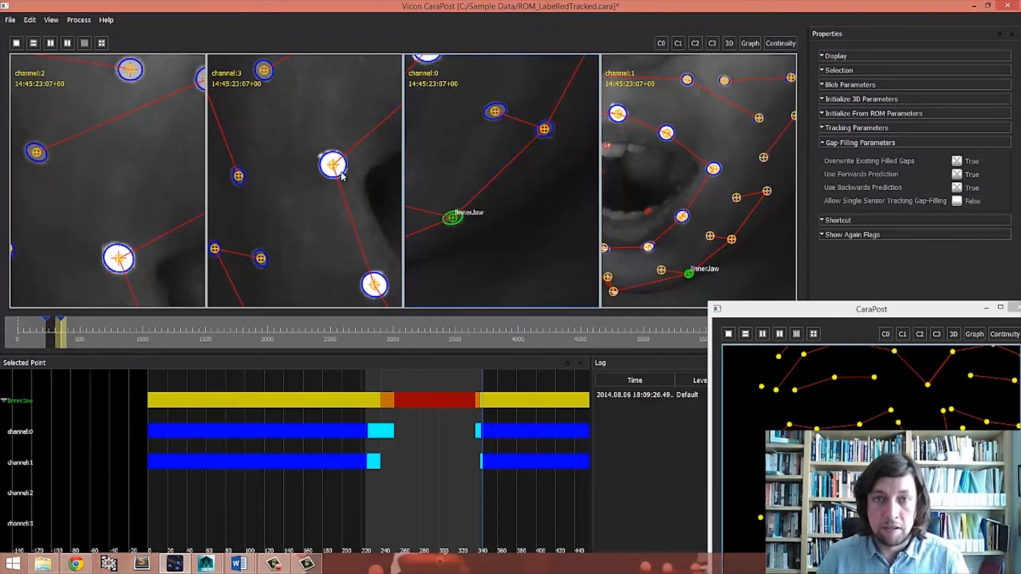
# - Clear InnerJaw's selected data across the active range
pyautogui.click(30, 20)
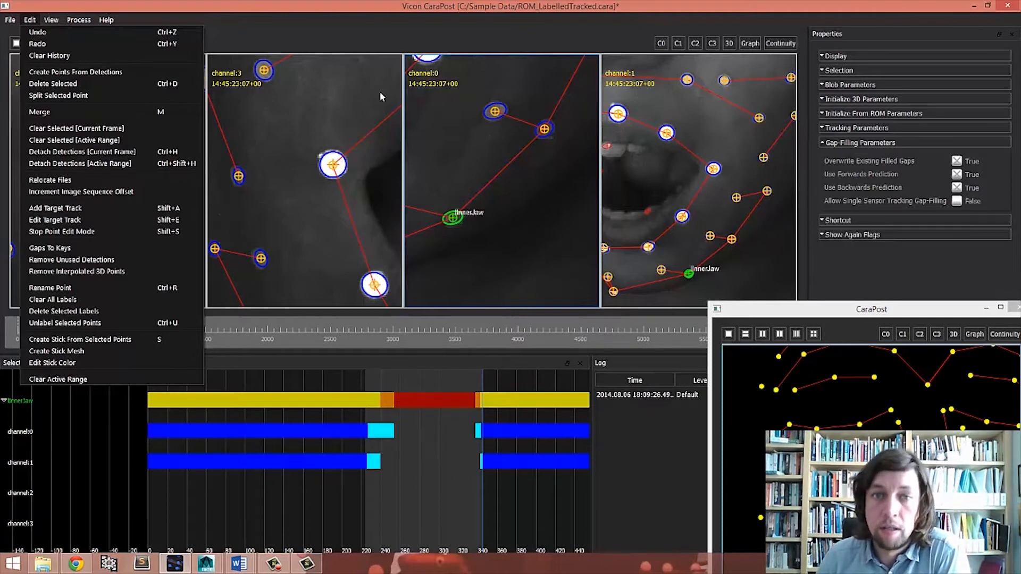
pyautogui.click(103, 140)
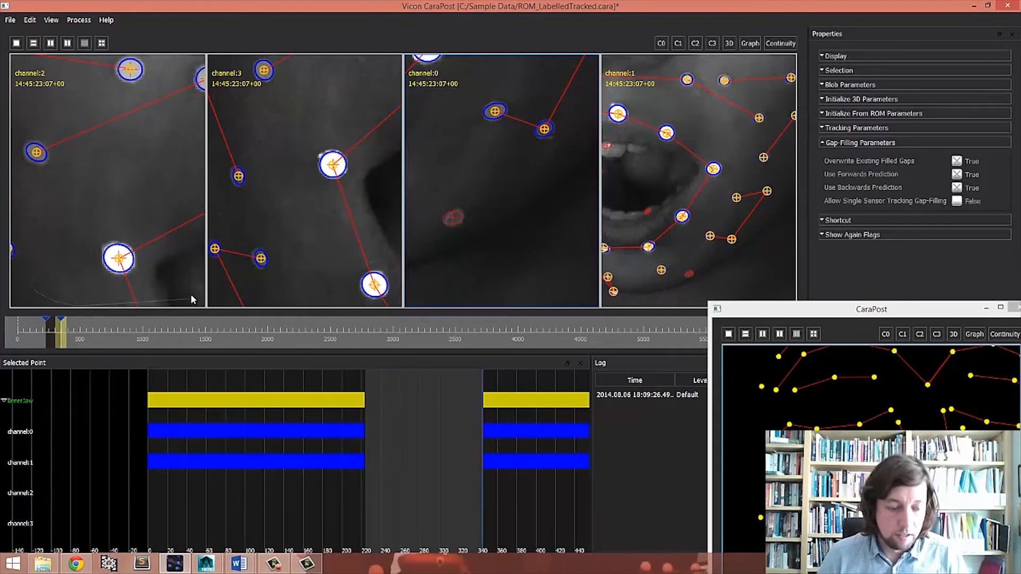
pyautogui.press('r')
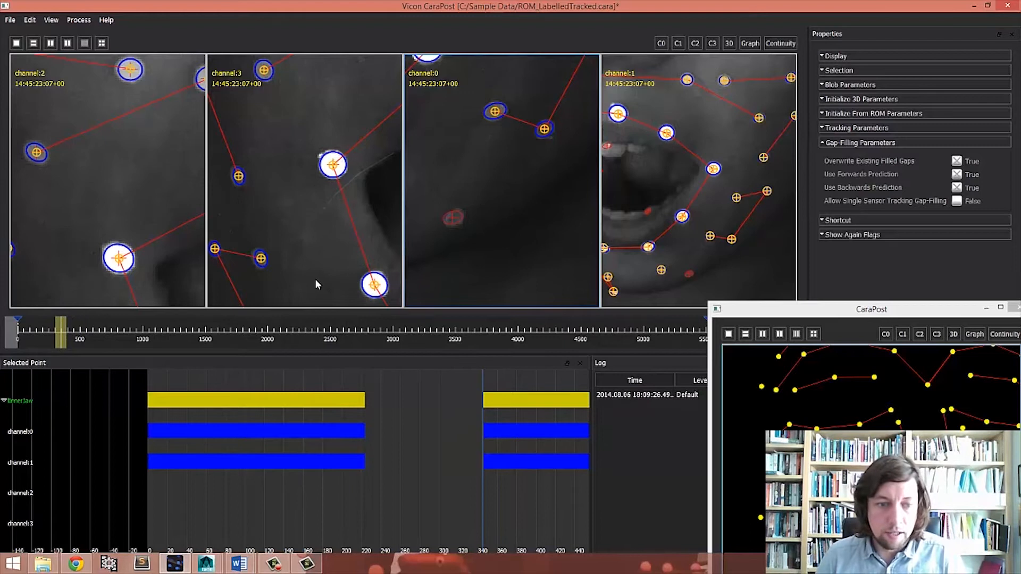
# - Start Edit Target Track inside the cleared range and place a target on the InnerJaw blob in channel 0
pyautogui.scroll(-12, 440, 328)
pyautogui.press('Left')
pyautogui.press('Left')
pyautogui.press('Left')
pyautogui.press('Left')
pyautogui.press('Left')
pyautogui.press('Left')
pyautogui.press('Left')
pyautogui.press('Left')
pyautogui.press('Left')
pyautogui.press('Left')
pyautogui.press('Left')
pyautogui.press('Left')
pyautogui.press('Left')
pyautogui.press('Left')
pyautogui.press('Left')
pyautogui.press('Left')
pyautogui.press('Left')
pyautogui.press('Left')
pyautogui.press('Left')
pyautogui.press('Left')
pyautogui.press('Left')
pyautogui.press('Left')
pyautogui.press('Left')
pyautogui.press('Left')
pyautogui.press('Left')
pyautogui.press('Left')
pyautogui.press('Left')
pyautogui.press('Left')
pyautogui.press('Left')
pyautogui.press('Left')
pyautogui.press('Left')
pyautogui.press('Left')
pyautogui.press('Left')
pyautogui.press('Left')
pyautogui.press('Left')
pyautogui.press('Left')
pyautogui.press('Left')
pyautogui.press('Left')
pyautogui.press('Left')
pyautogui.press('Left')
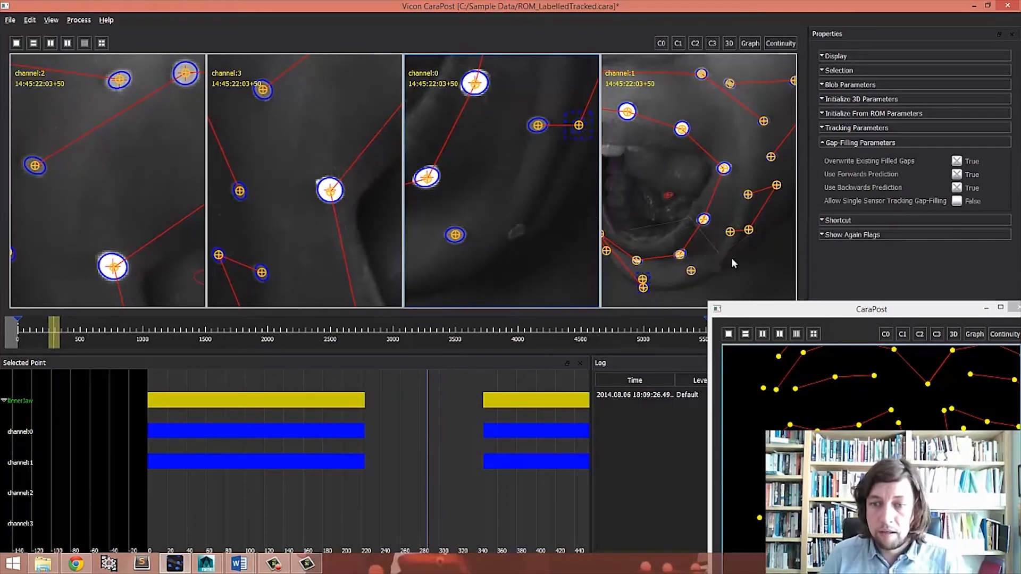
pyautogui.moveTo(731, 258); pyautogui.dragTo(700, 255, button='middle')
pyautogui.moveTo(699, 254); pyautogui.dragTo(715, 93, button='right')
pyautogui.moveTo(502, 245); pyautogui.dragTo(509, 120, button='right')
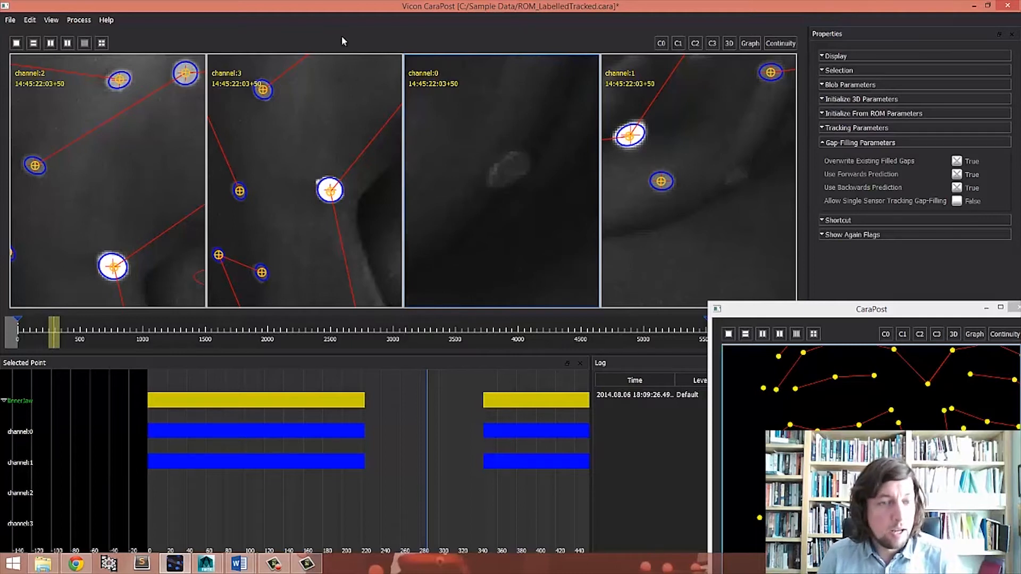
pyautogui.click(51, 20)
pyautogui.moveTo(31, 20)
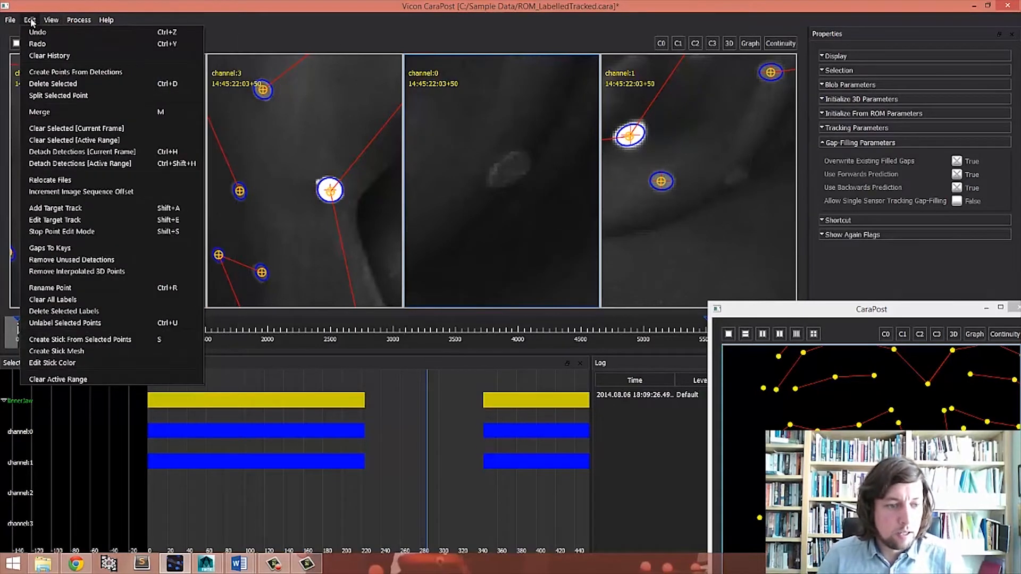
pyautogui.click(72, 221)
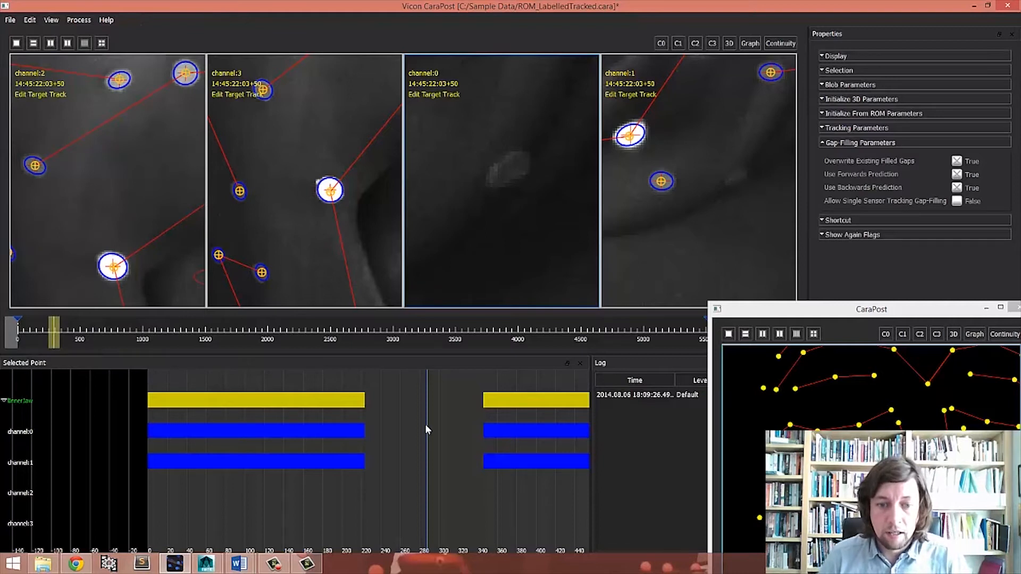
pyautogui.click(509, 168)
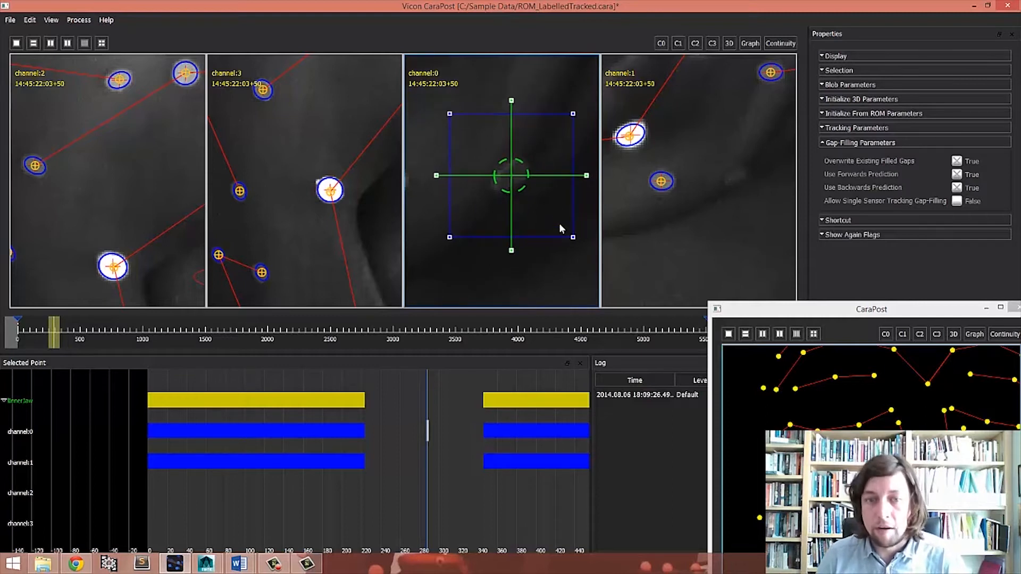
# - Shrink the InnerJaw target's search box in channel 0 tightly around the blob
pyautogui.moveTo(574, 240); pyautogui.dragTo(528, 151)
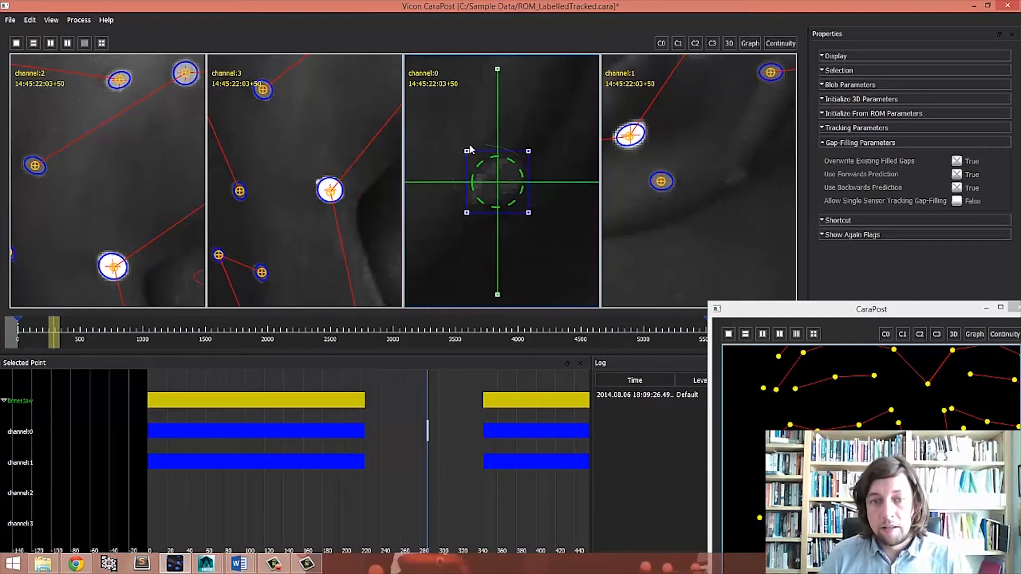
pyautogui.scroll(-2, 541, 149)
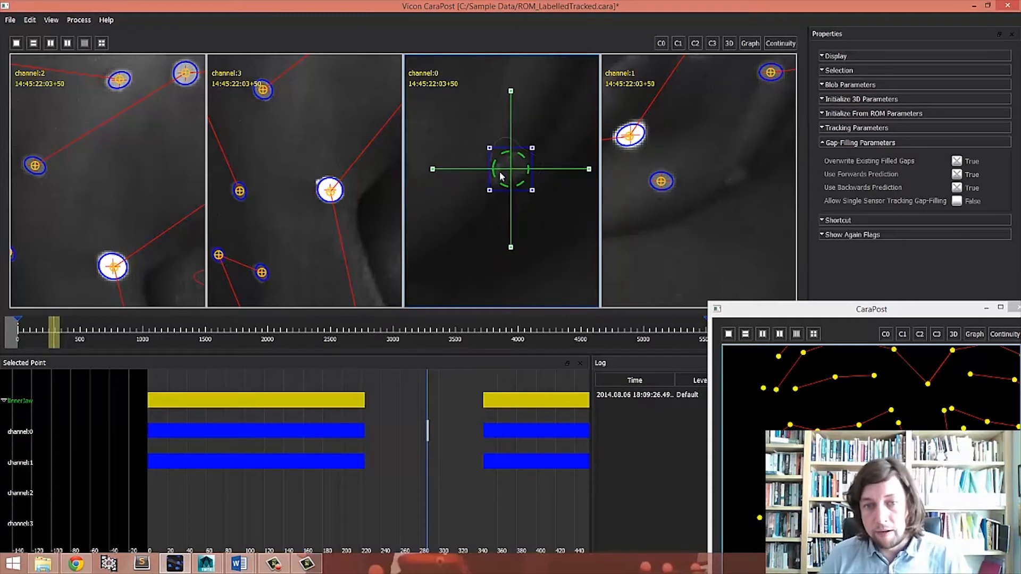
pyautogui.scroll(-1, 510, 159)
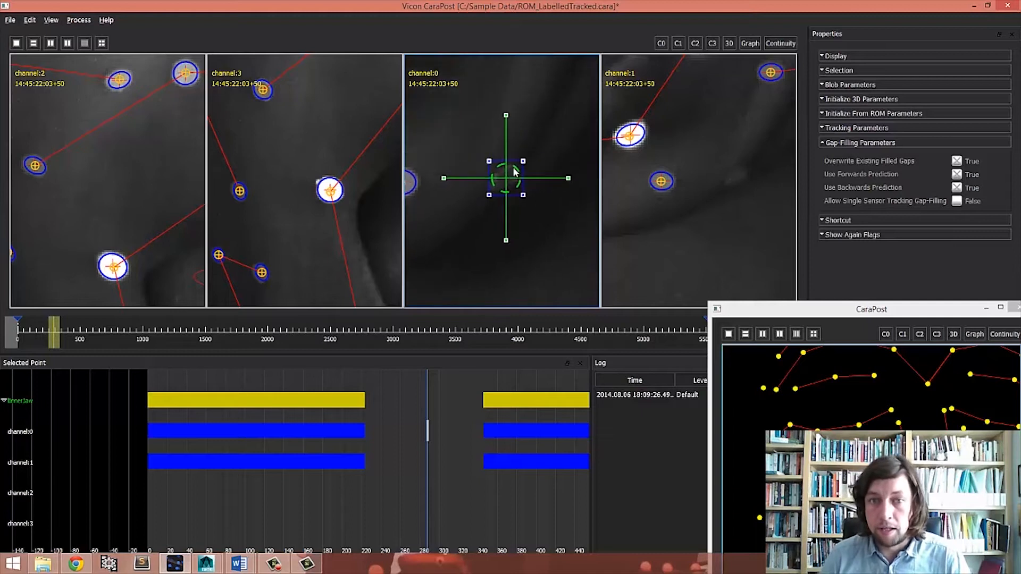
pyautogui.moveTo(534, 138); pyautogui.dragTo(510, 120, button='right')
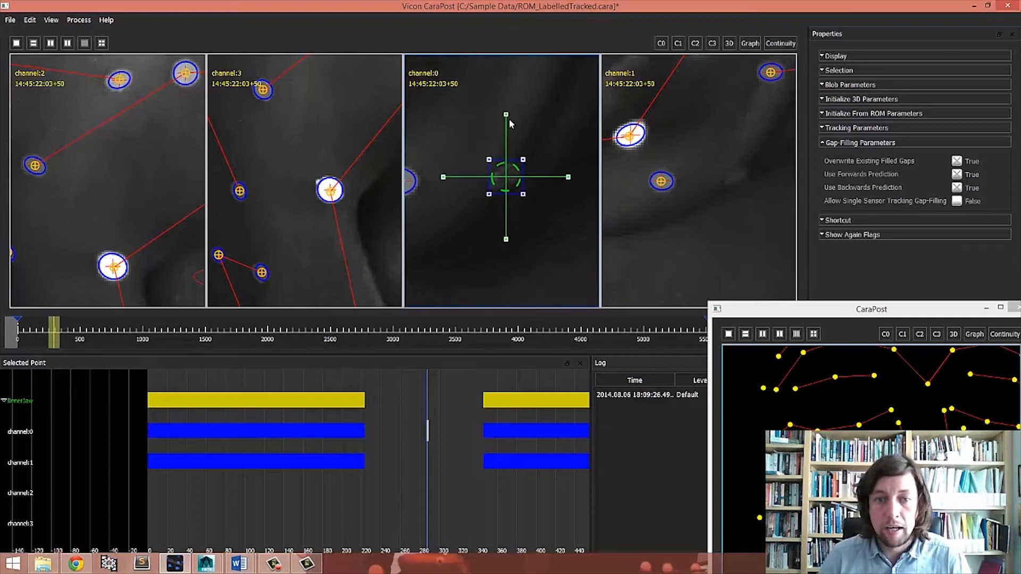
pyautogui.moveTo(509, 140); pyautogui.dragTo(509, 142)
pyautogui.moveTo(568, 178); pyautogui.dragTo(539, 179)
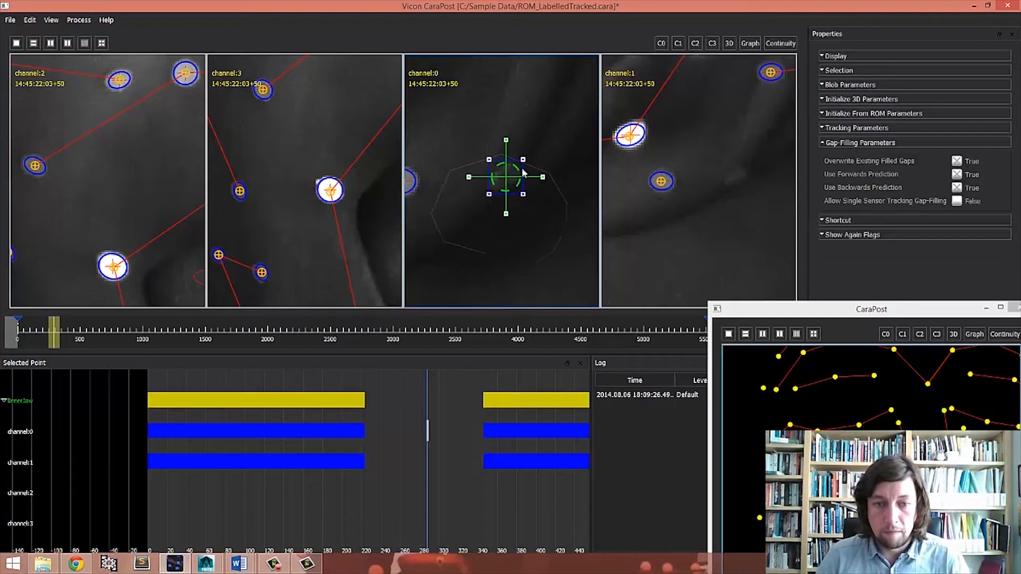
# - Start Edit Target Track in channel 1 and place an InnerJaw target on the matching blob
pyautogui.scroll(3, 746, 196)
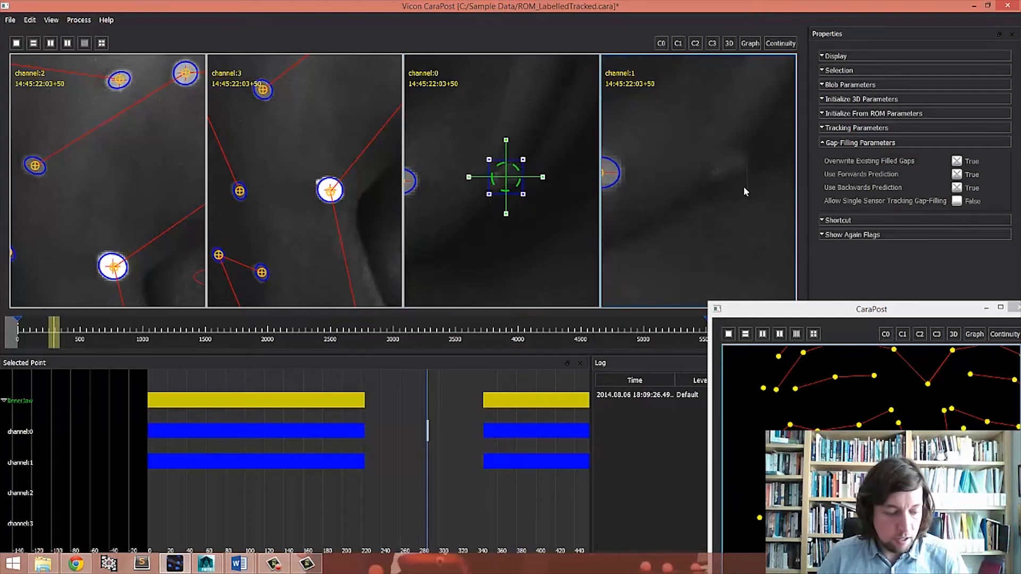
pyautogui.press('e')
pyautogui.scroll(2, 734, 162)
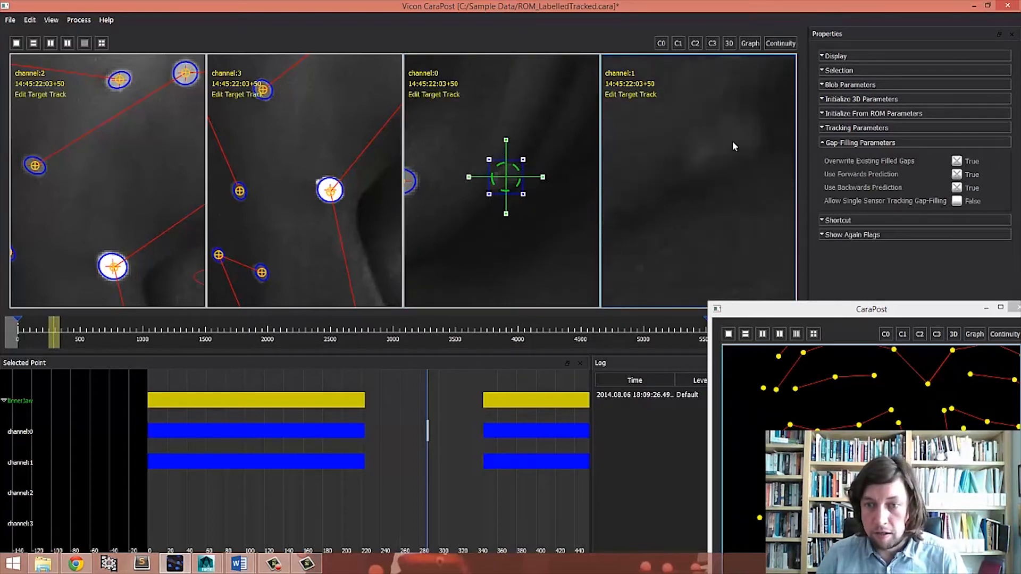
pyautogui.click(728, 140)
# - Shrink the InnerJaw target's search box in channel 1 around the blob
pyautogui.scroll(-4, 736, 171)
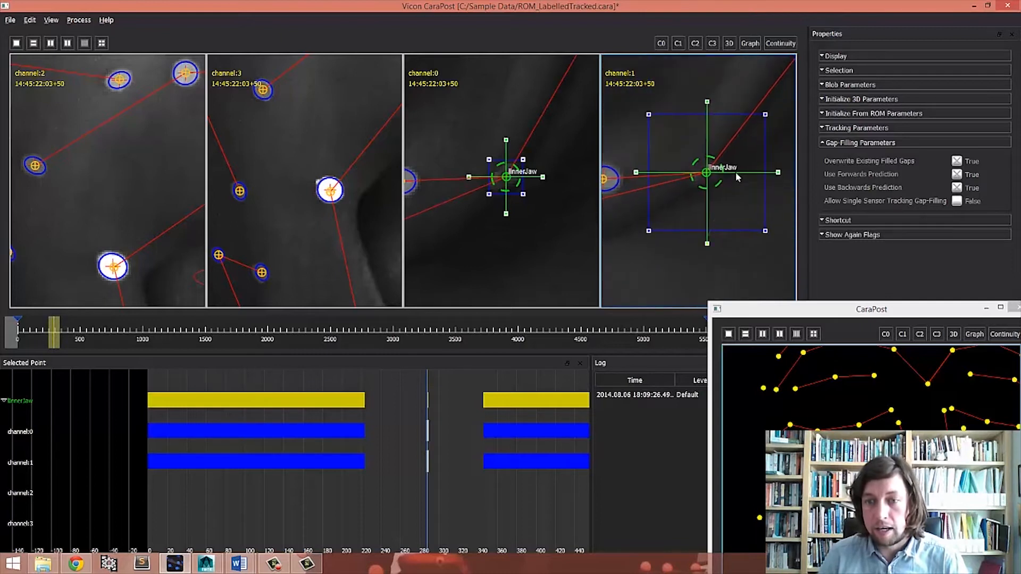
pyautogui.scroll(2, 729, 199)
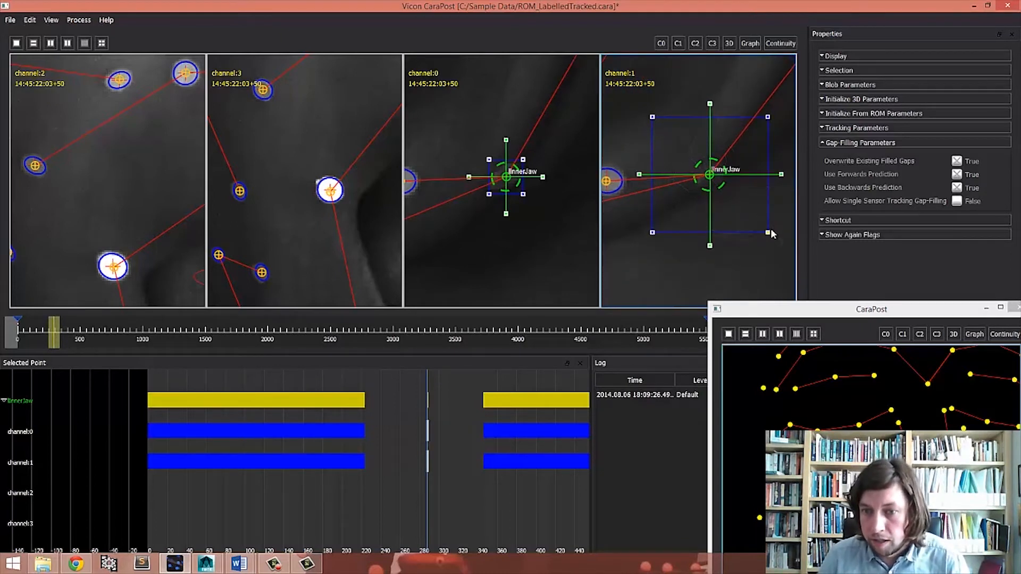
pyautogui.moveTo(752, 225); pyautogui.dragTo(732, 194)
pyautogui.moveTo(713, 249); pyautogui.dragTo(713, 218)
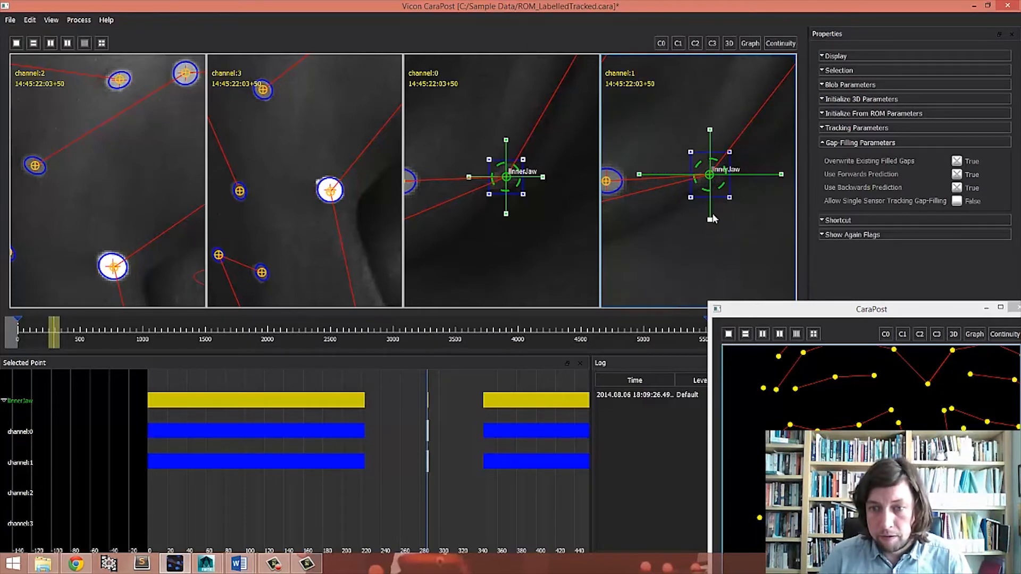
pyautogui.moveTo(781, 175); pyautogui.dragTo(742, 174)
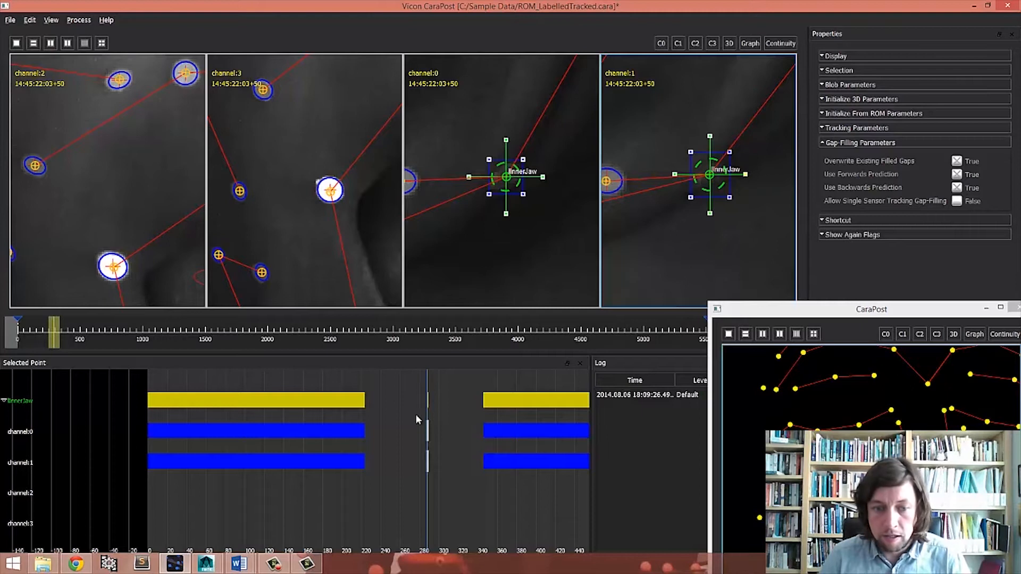
# - Track InnerJaw backward frame by frame through the gap until it meets the earlier tracked data
pyautogui.moveTo(416, 415); pyautogui.dragTo(458, 422, button='right')
pyautogui.moveTo(458, 422); pyautogui.dragTo(296, 406, button='middle')
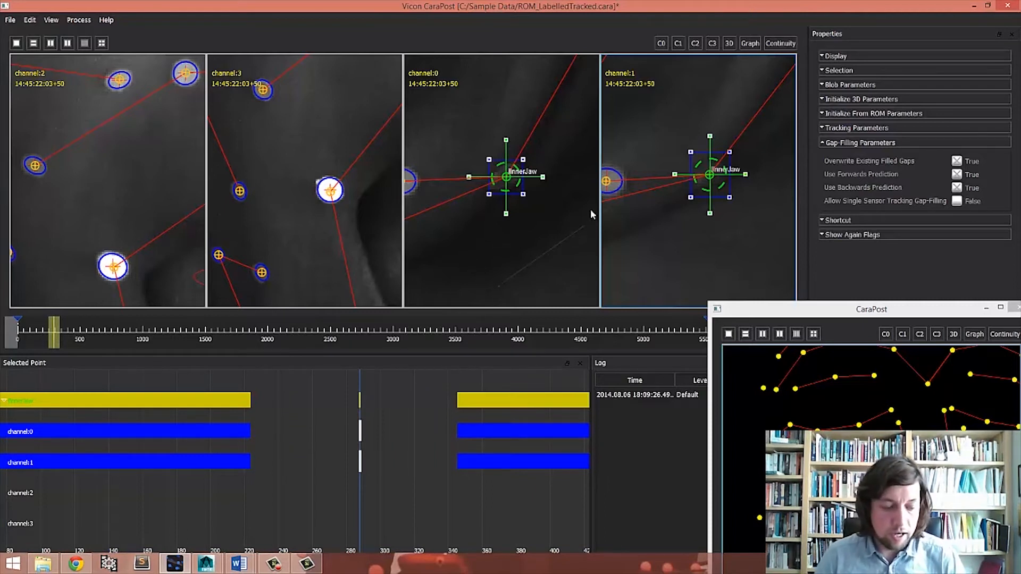
pyautogui.press('Left')
pyautogui.press('Left')
pyautogui.press('Left')
pyautogui.press('Left')
pyautogui.press('Left')
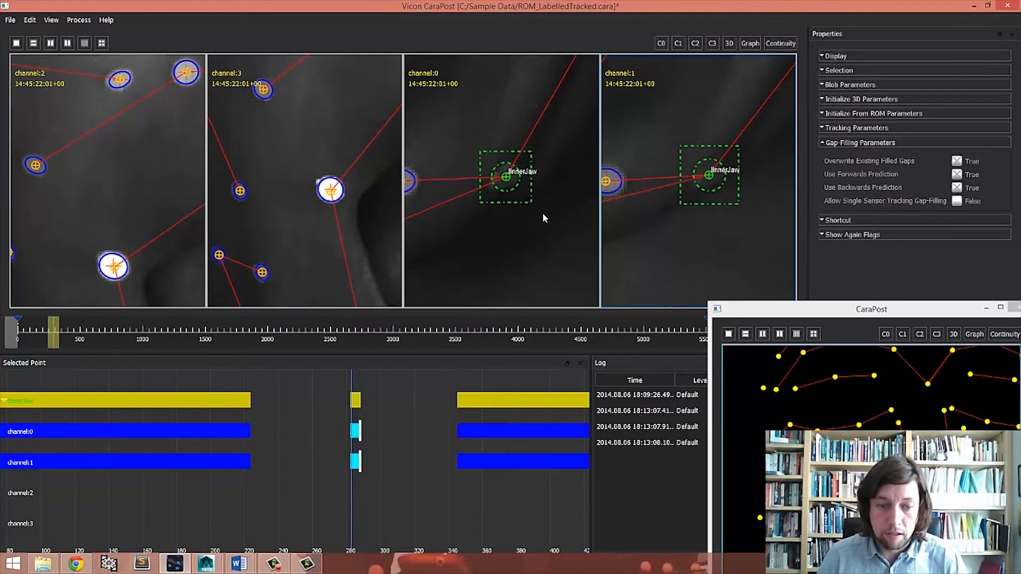
pyautogui.press('Left')
pyautogui.press('Left')
pyautogui.press('Left')
pyautogui.press('Left')
pyautogui.press('Left')
pyautogui.press('Left')
pyautogui.press('Left')
pyautogui.press('Left')
pyautogui.press('Left')
pyautogui.press('Left')
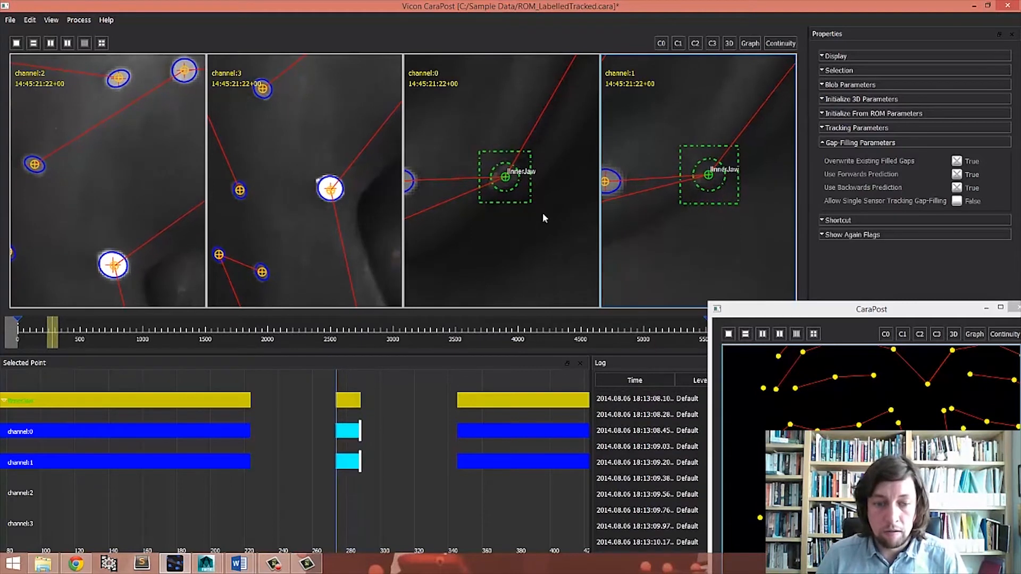
pyautogui.press('Left')
pyautogui.press('Left')
pyautogui.press('Left')
pyautogui.press('Left')
pyautogui.press('Left')
pyautogui.press('Left')
pyautogui.press('Left')
pyautogui.press('Left')
pyautogui.press('Left')
pyautogui.press('Left')
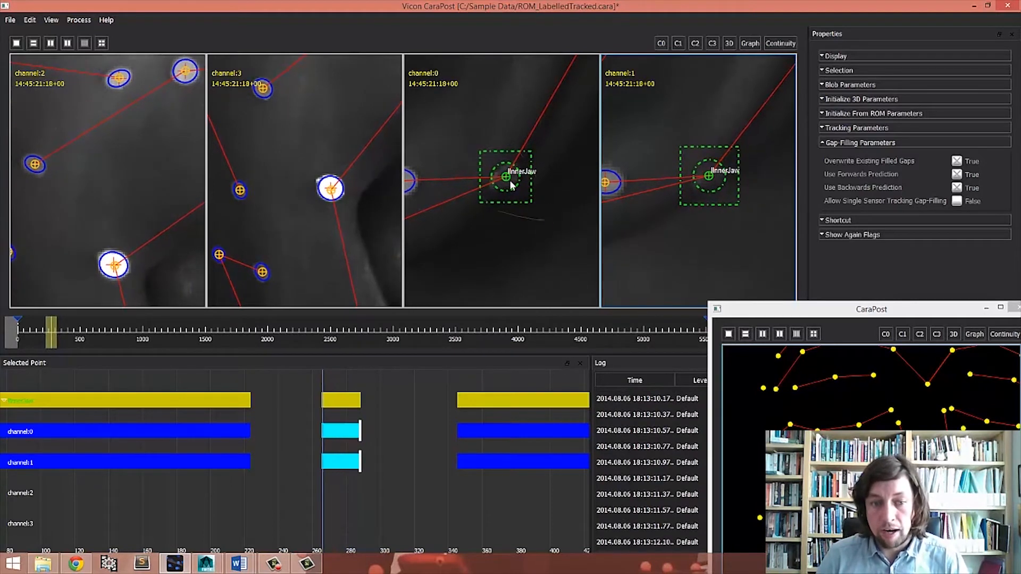
pyautogui.press('Left')
pyautogui.press('Left')
pyautogui.press('Left')
pyautogui.press('Left')
pyautogui.press('Left')
pyautogui.press('Left')
pyautogui.press('Left')
pyautogui.press('Left')
pyautogui.press('Left')
pyautogui.press('Left')
pyautogui.press('Left')
pyautogui.press('Left')
pyautogui.press('Left')
pyautogui.press('Left')
pyautogui.press('Left')
pyautogui.press('Left')
pyautogui.press('Left')
pyautogui.press('Left')
pyautogui.press('Left')
pyautogui.press('Left')
pyautogui.press('Left')
pyautogui.press('Left')
pyautogui.press('Left')
pyautogui.press('Left')
pyautogui.press('Left')
pyautogui.press('Left')
pyautogui.press('Left')
pyautogui.press('Left')
pyautogui.press('Left')
pyautogui.press('Left')
pyautogui.press('Left')
pyautogui.press('Left')
pyautogui.press('Left')
pyautogui.press('Left')
pyautogui.press('Left')
pyautogui.press('Left')
pyautogui.press('Left')
pyautogui.press('Left')
pyautogui.press('Left')
pyautogui.press('Left')
pyautogui.press('Left')
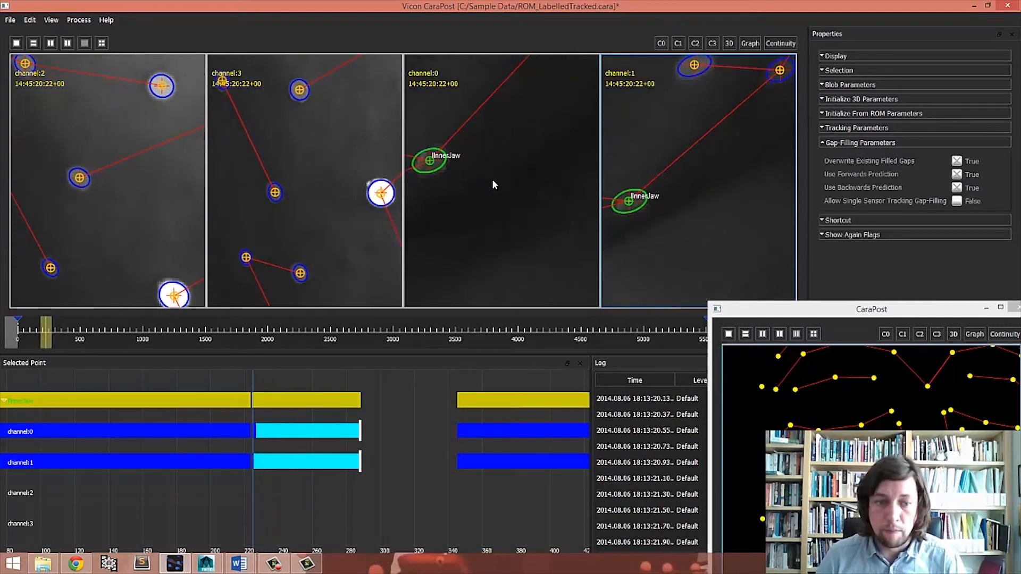
pyautogui.press('Left')
pyautogui.press('Left')
pyautogui.press('Left')
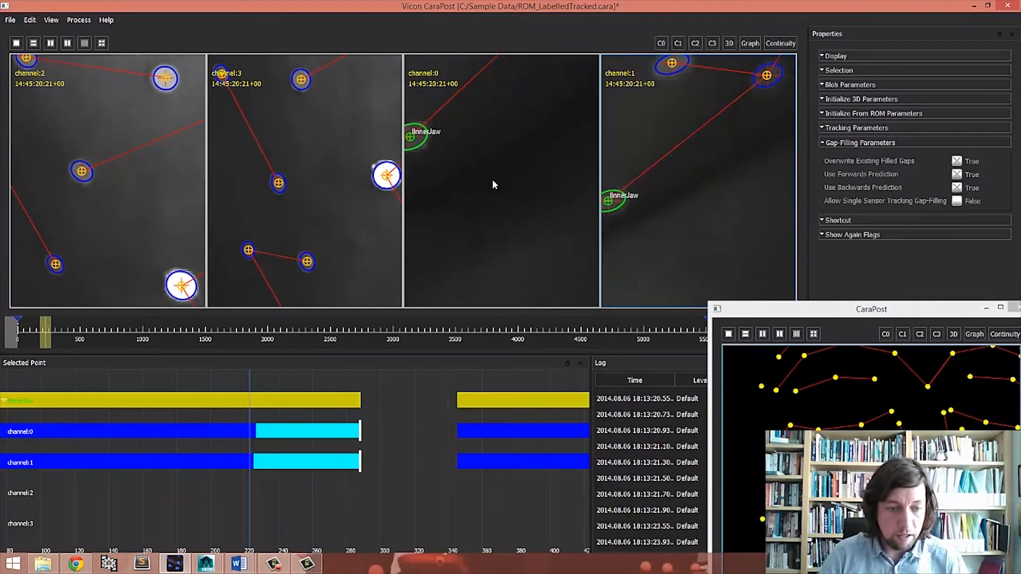
# - Return to the starting frame and track InnerJaw forward frame by frame until it reaches the later data
pyautogui.press('space')
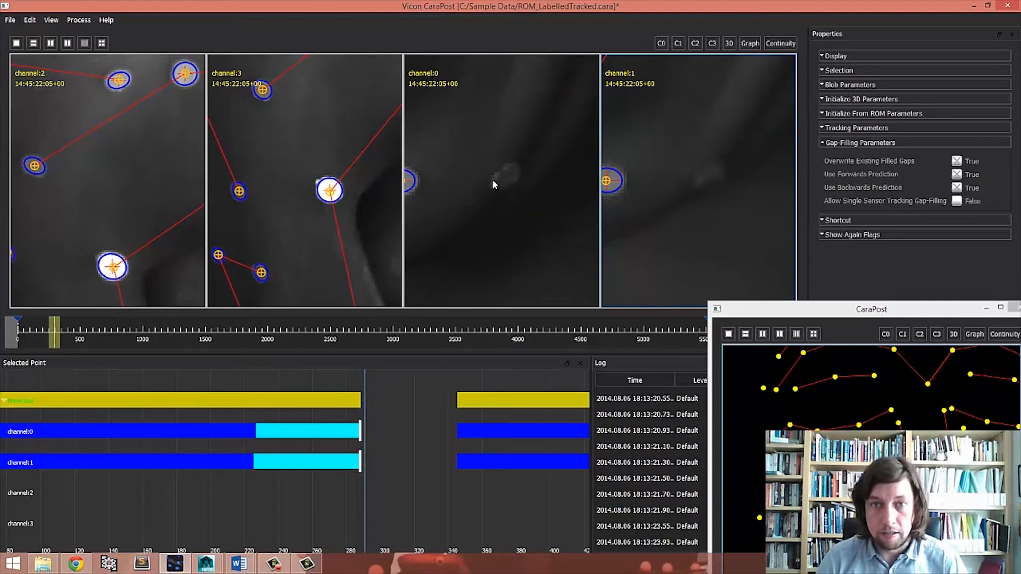
pyautogui.press('Left')
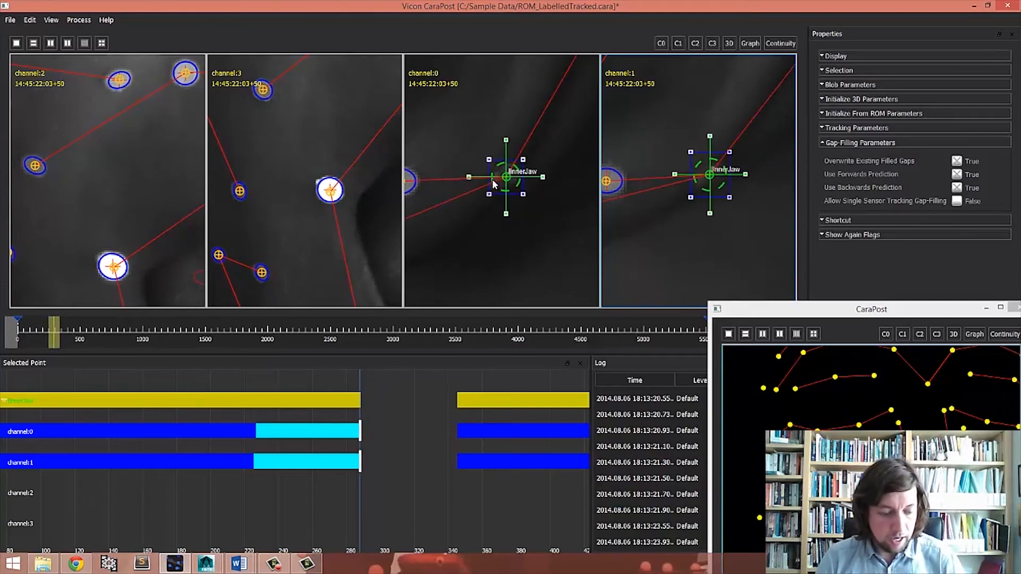
pyautogui.hotkey('ctrl', 'Right')
pyautogui.hotkey('ctrl', 'Right')
pyautogui.hotkey('ctrl', 'Right')
pyautogui.hotkey('ctrl', 'Right')
pyautogui.hotkey('ctrl', 'Right')
pyautogui.hotkey('ctrl', 'Right')
pyautogui.hotkey('ctrl', 'Right')
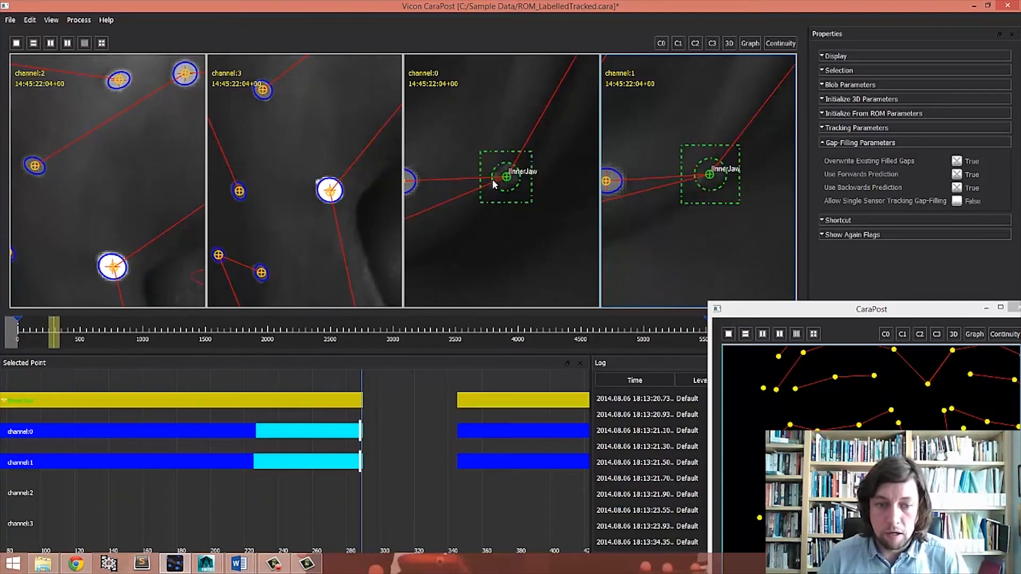
pyautogui.hotkey('ctrl', 'Right')
pyautogui.hotkey('ctrl', 'Right')
pyautogui.hotkey('ctrl', 'Right')
pyautogui.hotkey('ctrl', 'Right')
pyautogui.hotkey('ctrl', 'Right')
pyautogui.hotkey('ctrl', 'Right')
pyautogui.hotkey('ctrl', 'Right')
pyautogui.hotkey('ctrl', 'Right')
pyautogui.hotkey('ctrl', 'Right')
pyautogui.hotkey('ctrl', 'Right')
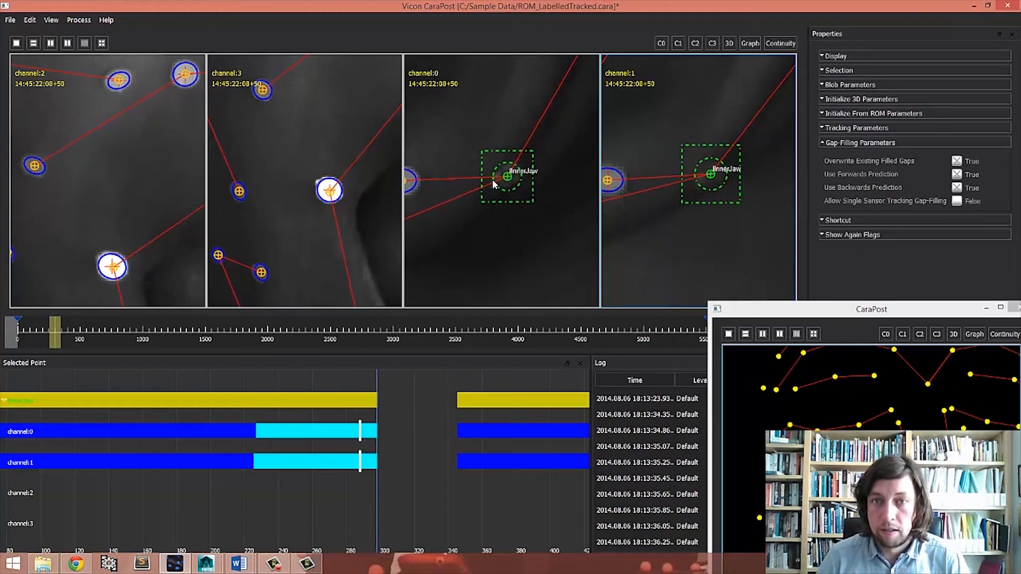
pyautogui.hotkey('ctrl', 'Right')
pyautogui.hotkey('ctrl', 'Right')
pyautogui.hotkey('ctrl', 'Right')
pyautogui.hotkey('ctrl', 'Right')
pyautogui.hotkey('ctrl', 'Right')
pyautogui.hotkey('ctrl', 'Right')
pyautogui.hotkey('ctrl', 'Right')
pyautogui.hotkey('ctrl', 'Right')
pyautogui.hotkey('ctrl', 'Right')
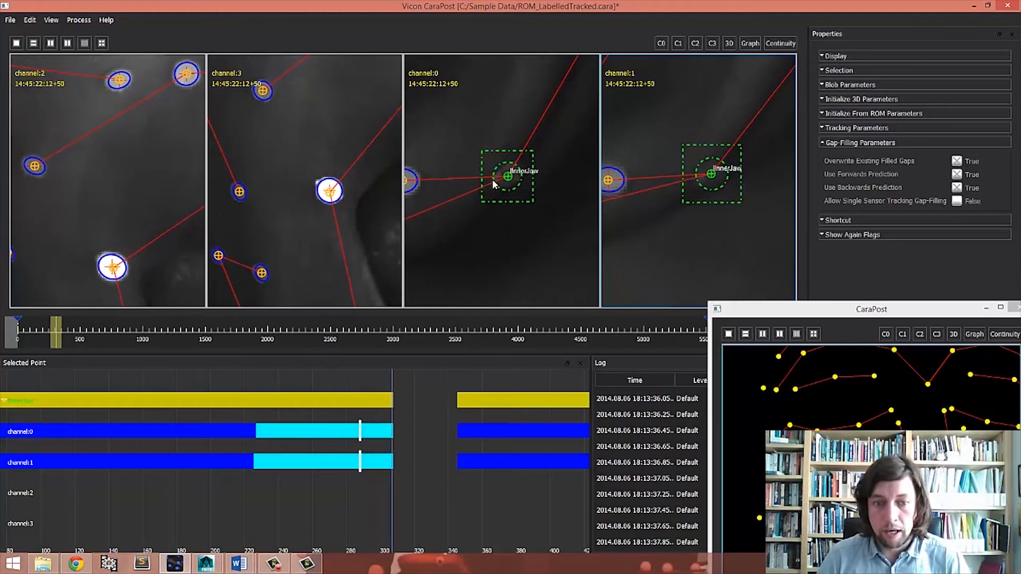
pyautogui.hotkey('ctrl', 'Right')
pyautogui.hotkey('ctrl', 'Right')
pyautogui.hotkey('ctrl', 'Right')
pyautogui.hotkey('ctrl', 'Right')
pyautogui.hotkey('ctrl', 'Right')
pyautogui.hotkey('ctrl', 'Right')
pyautogui.hotkey('ctrl', 'Right')
pyautogui.hotkey('ctrl', 'Right')
pyautogui.hotkey('ctrl', 'Right')
pyautogui.hotkey('ctrl', 'Right')
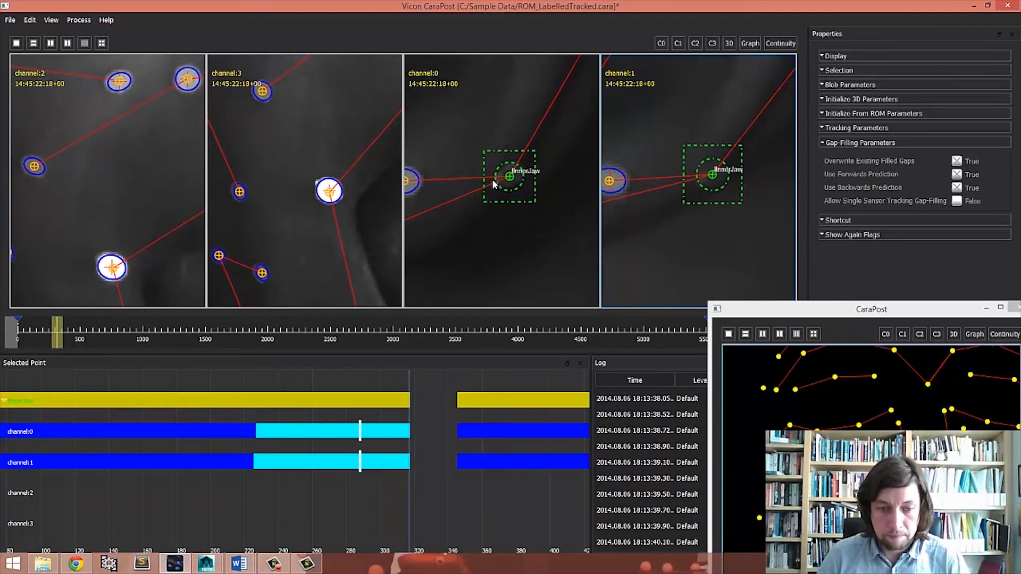
pyautogui.hotkey('ctrl', 'Right')
pyautogui.hotkey('ctrl', 'Right')
pyautogui.hotkey('ctrl', 'Right')
pyautogui.hotkey('ctrl', 'Right')
pyautogui.hotkey('ctrl', 'Right')
pyautogui.hotkey('ctrl', 'Right')
pyautogui.hotkey('ctrl', 'Right')
pyautogui.hotkey('ctrl', 'Right')
pyautogui.hotkey('ctrl', 'Right')
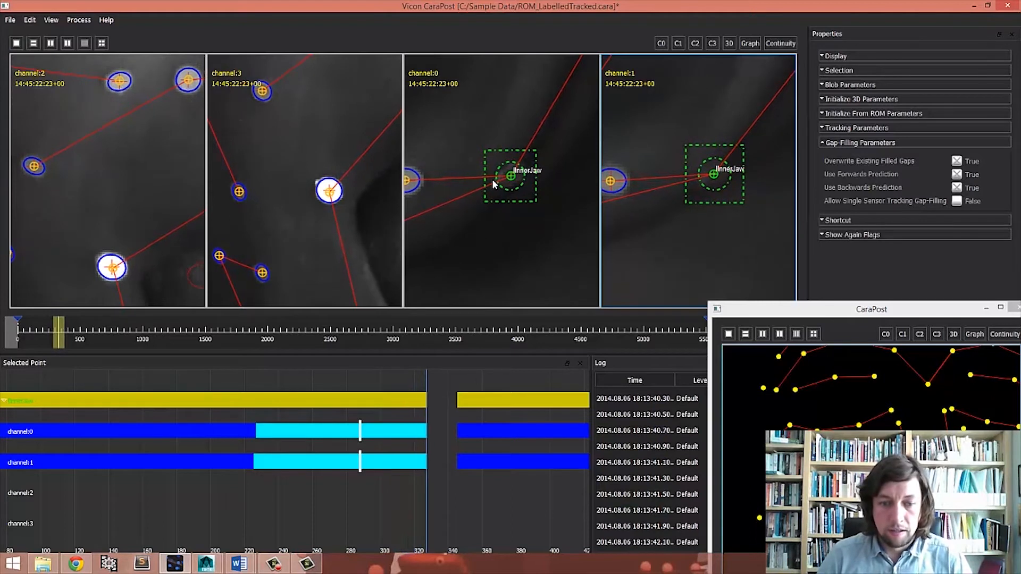
pyautogui.hotkey('ctrl', 'Right')
pyautogui.hotkey('ctrl', 'Right')
pyautogui.hotkey('ctrl', 'Right')
pyautogui.hotkey('ctrl', 'Right')
pyautogui.hotkey('ctrl', 'Right')
pyautogui.hotkey('ctrl', 'Right')
pyautogui.hotkey('ctrl', 'Right')
pyautogui.hotkey('ctrl', 'Right')
pyautogui.hotkey('ctrl', 'Right')
pyautogui.hotkey('ctrl', 'Right')
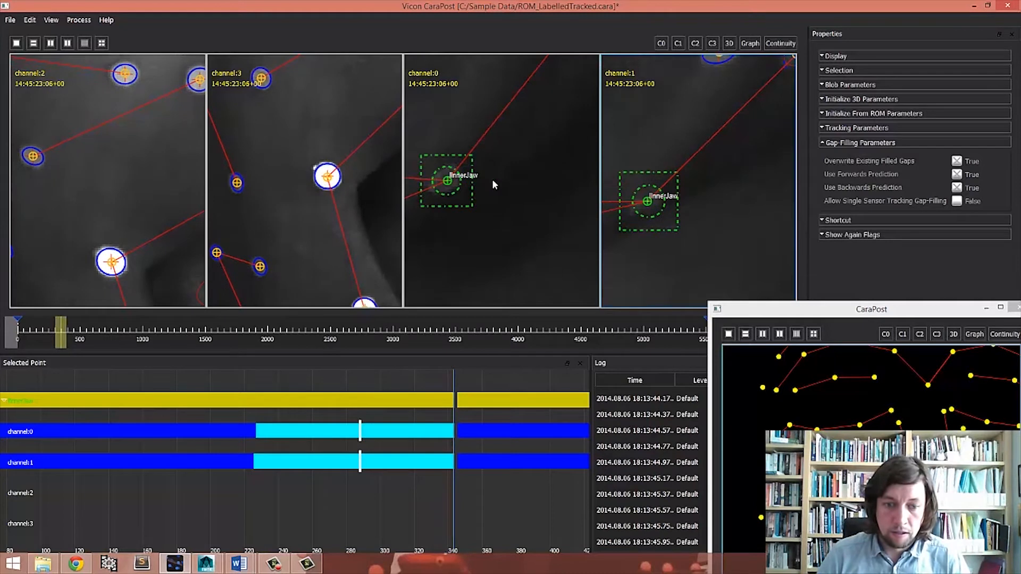
pyautogui.hotkey('ctrl', 'Right')
pyautogui.hotkey('ctrl', 'Right')
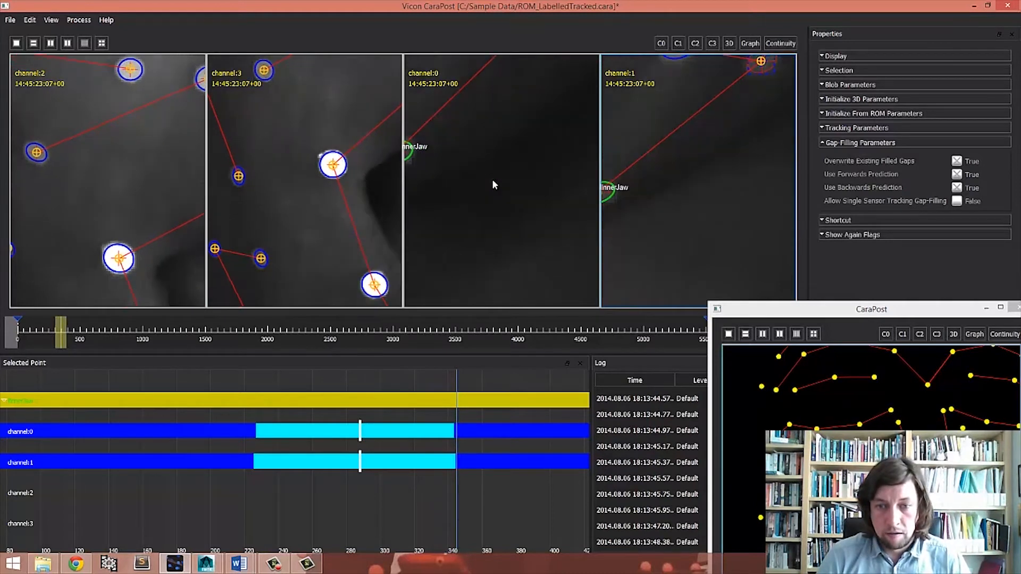
# - Inspect InnerJaw's tracking around the end of the filled gap in the camera views
pyautogui.scroll(-3, 678, 179)
pyautogui.moveTo(681, 181); pyautogui.dragTo(724, 210, button='middle')
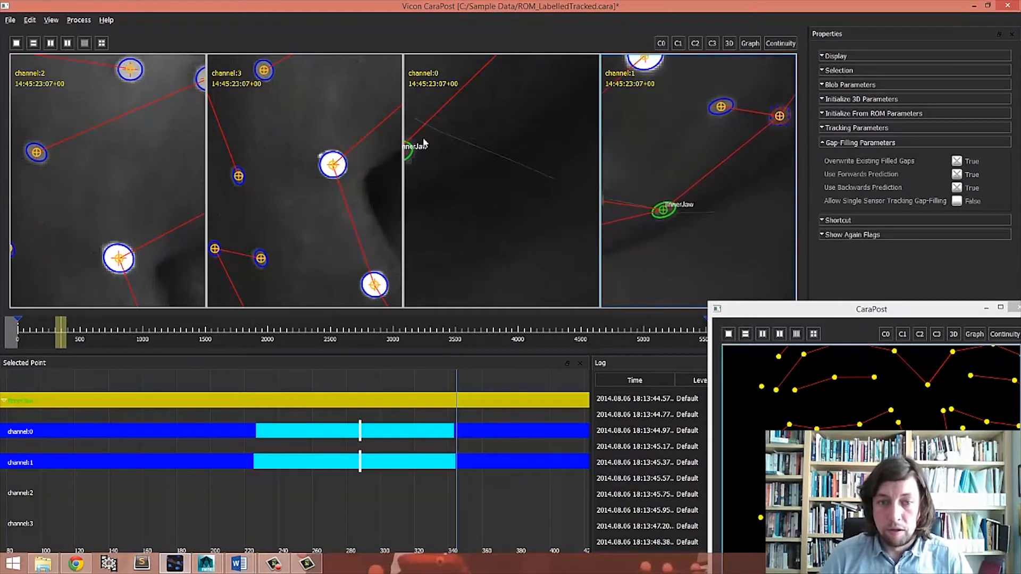
pyautogui.moveTo(469, 208); pyautogui.dragTo(541, 250, button='middle')
pyautogui.hotkey('ctrl', 'Right')
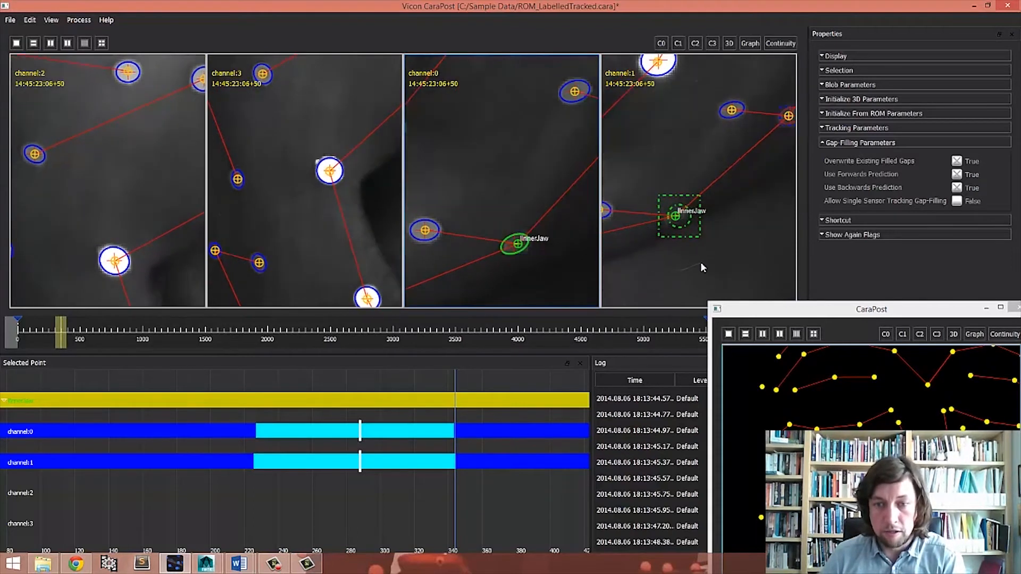
pyautogui.press('Left')
pyautogui.press('Left')
pyautogui.press('Left')
# - Enlarge the 3D view window and step through frames to check InnerJaw's reconstructed position
pyautogui.moveTo(795, 314); pyautogui.dragTo(696, 56)
pyautogui.moveTo(853, 412); pyautogui.dragTo(817, 368)
pyautogui.moveTo(818, 368); pyautogui.dragTo(802, 342, button='middle')
pyautogui.moveTo(747, 52); pyautogui.dragTo(177, 73)
pyautogui.moveTo(243, 315); pyautogui.dragTo(277, 332)
pyautogui.moveTo(296, 419); pyautogui.dragTo(302, 379, button='right')
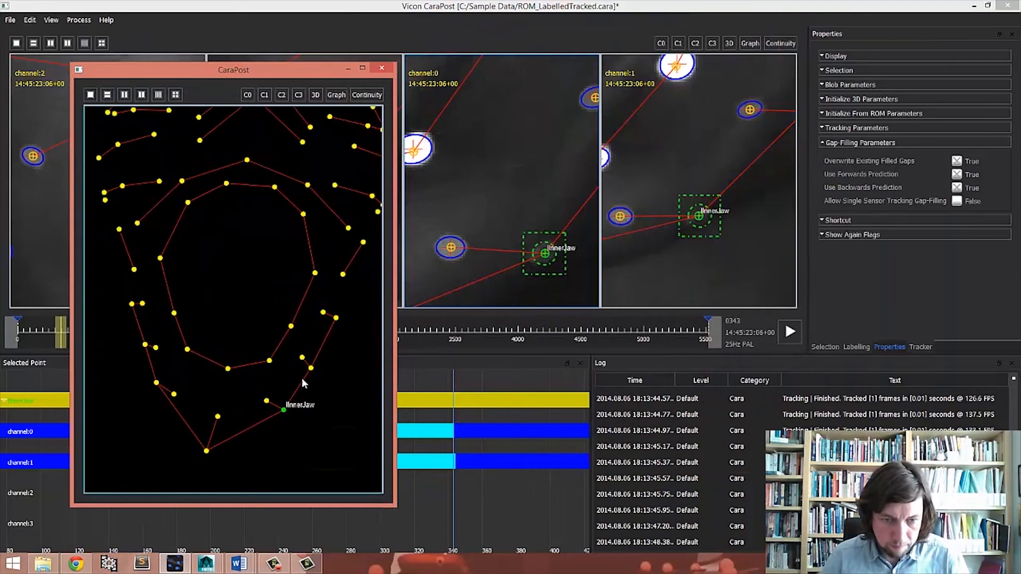
pyautogui.press('Right')
pyautogui.press('Right')
pyautogui.press('Left')
pyautogui.press('Left')
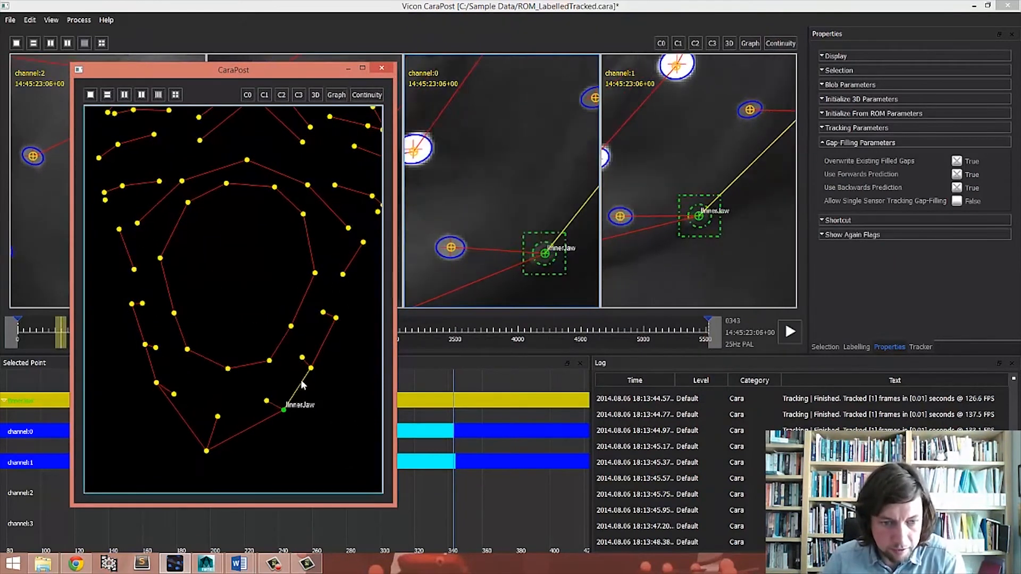
pyautogui.press('Left')
pyautogui.press('Left')
pyautogui.press('Left')
pyautogui.press('Left')
pyautogui.press('Left')
pyautogui.press('Left')
pyautogui.press('Left')
pyautogui.press('Left')
pyautogui.press('Left')
pyautogui.press('Left')
pyautogui.press('Left')
pyautogui.press('Left')
pyautogui.press('Left')
pyautogui.press('Left')
pyautogui.press('Left')
pyautogui.press('Left')
pyautogui.press('Left')
pyautogui.press('Left')
pyautogui.press('Left')
pyautogui.press('Left')
pyautogui.press('Left')
pyautogui.press('Left')
pyautogui.press('Left')
pyautogui.press('Left')
pyautogui.press('Left')
pyautogui.press('Left')
pyautogui.press('Left')
pyautogui.press('Left')
pyautogui.press('Left')
pyautogui.press('Left')
pyautogui.press('Left')
pyautogui.press('Left')
pyautogui.press('Left')
pyautogui.press('Left')
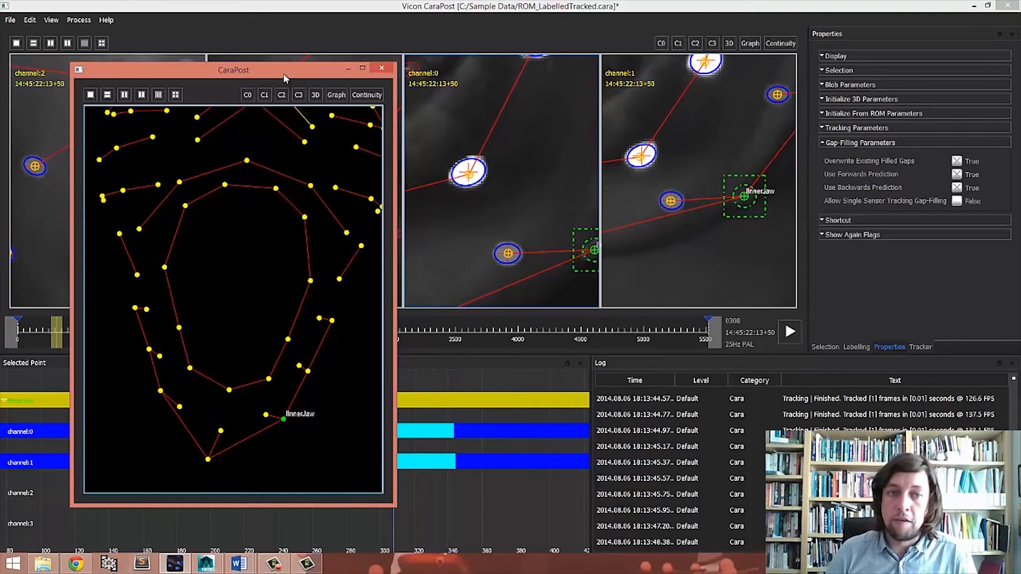
# - Move the 3D view window aside and orbit it to inspect the whole face marker model
pyautogui.moveTo(282, 70); pyautogui.dragTo(823, 30)
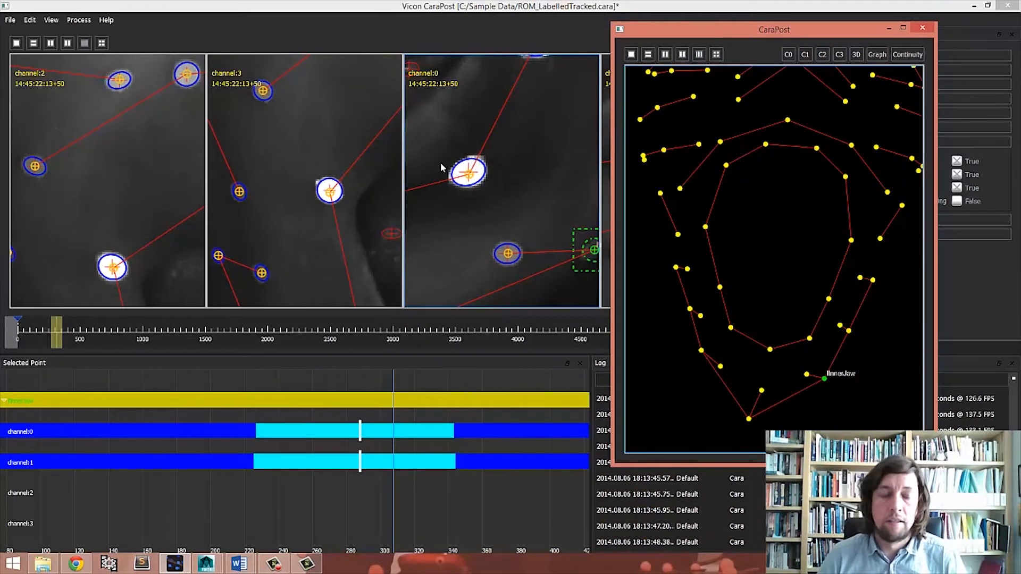
pyautogui.scroll(-5, 689, 303)
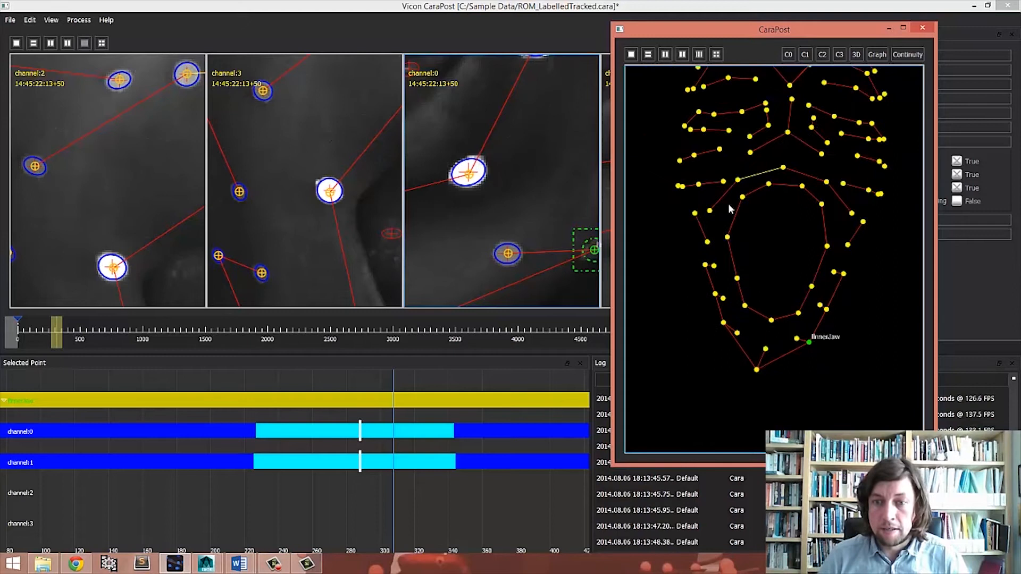
pyautogui.moveTo(689, 303)
pyautogui.mouseDown()
pyautogui.moveTo(714, 327)
pyautogui.moveTo(778, 275)
pyautogui.mouseUp()
pyautogui.scroll(-2, 766, 323)
pyautogui.moveTo(766, 325); pyautogui.dragTo(776, 336)
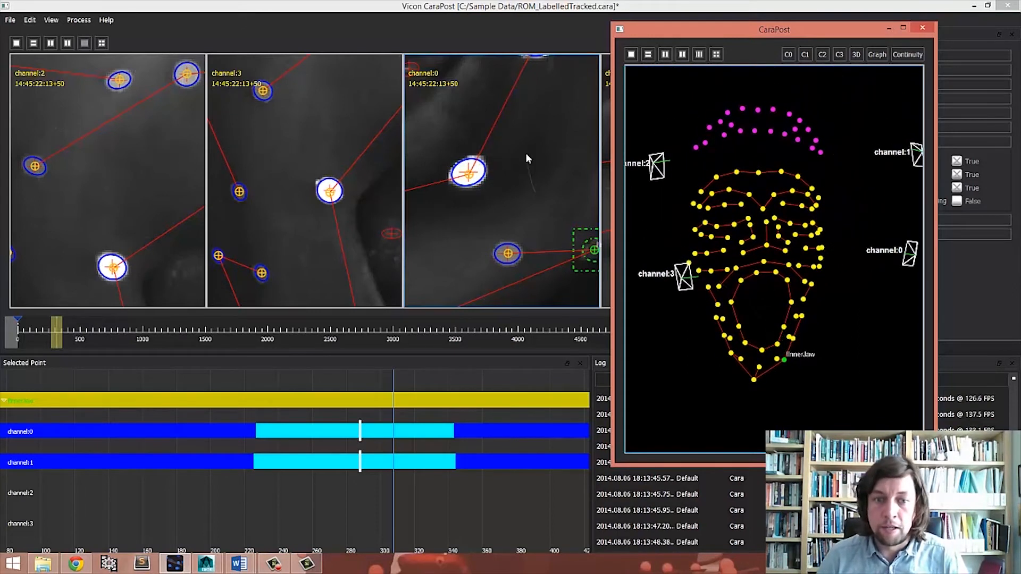
pyautogui.moveTo(508, 148); pyautogui.dragTo(507, 207, button='right')
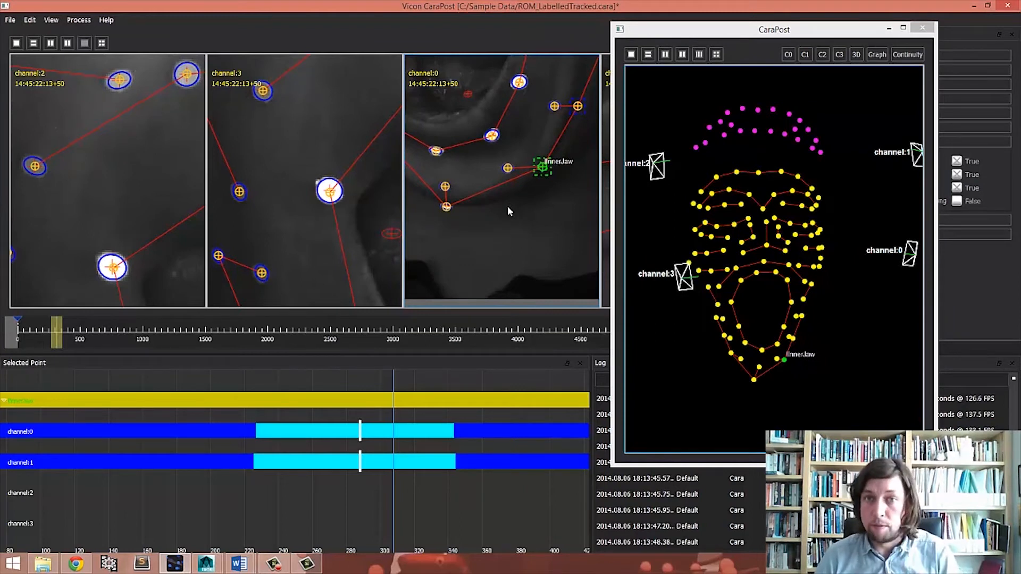
# - Zoom out the camera views and reposition the 3D view window to examine the face markers
pyautogui.scroll(-5, 151, 173)
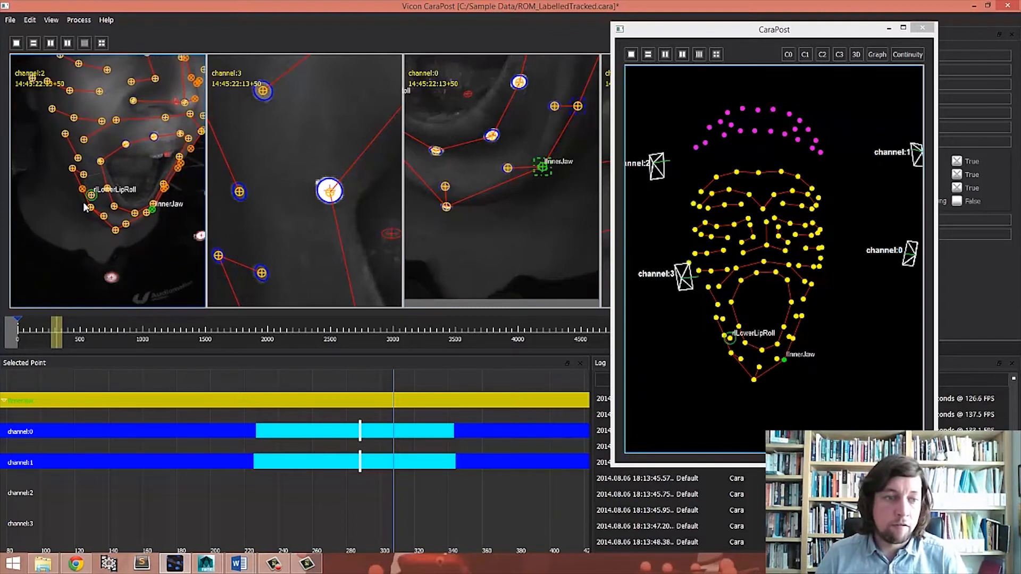
pyautogui.scroll(3, 80, 210)
pyautogui.scroll(-5, 329, 186)
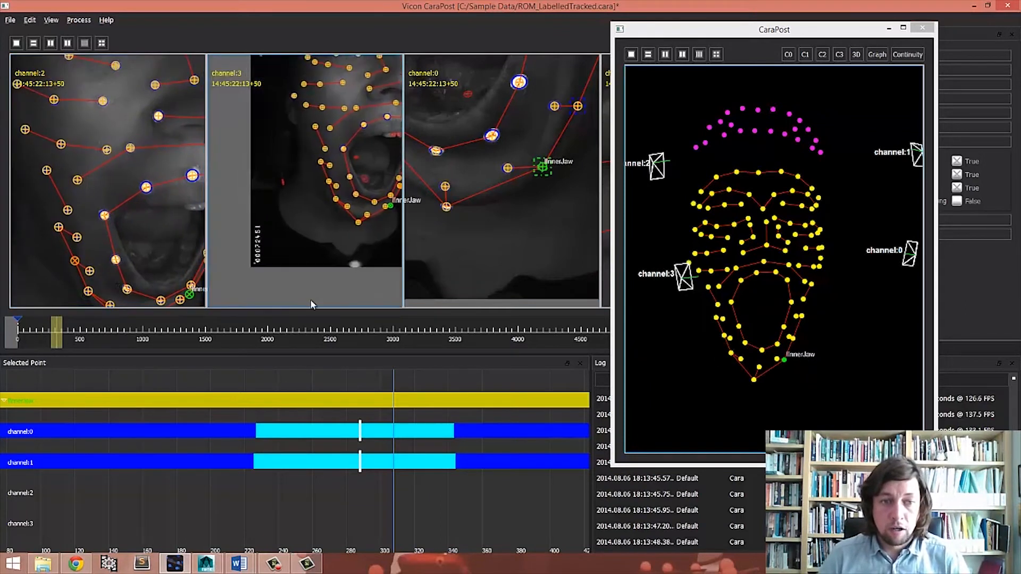
pyautogui.scroll(-5, 500, 213)
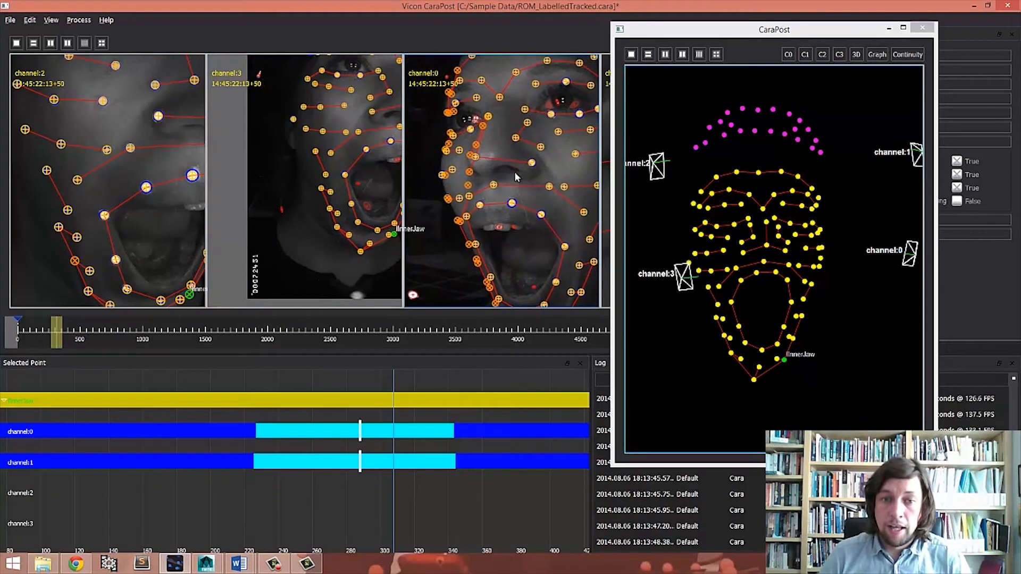
pyautogui.scroll(-2, 529, 194)
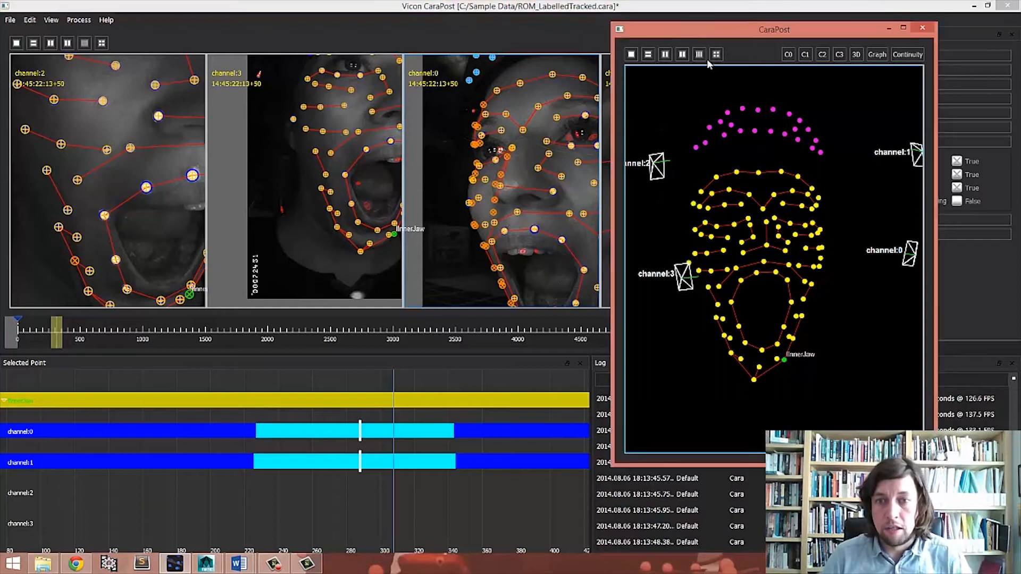
pyautogui.moveTo(691, 29); pyautogui.dragTo(507, 72)
pyautogui.moveTo(399, 64); pyautogui.dragTo(516, 65)
pyautogui.moveTo(88, 101); pyautogui.dragTo(105, 120, button='right')
pyautogui.click(152, 277)
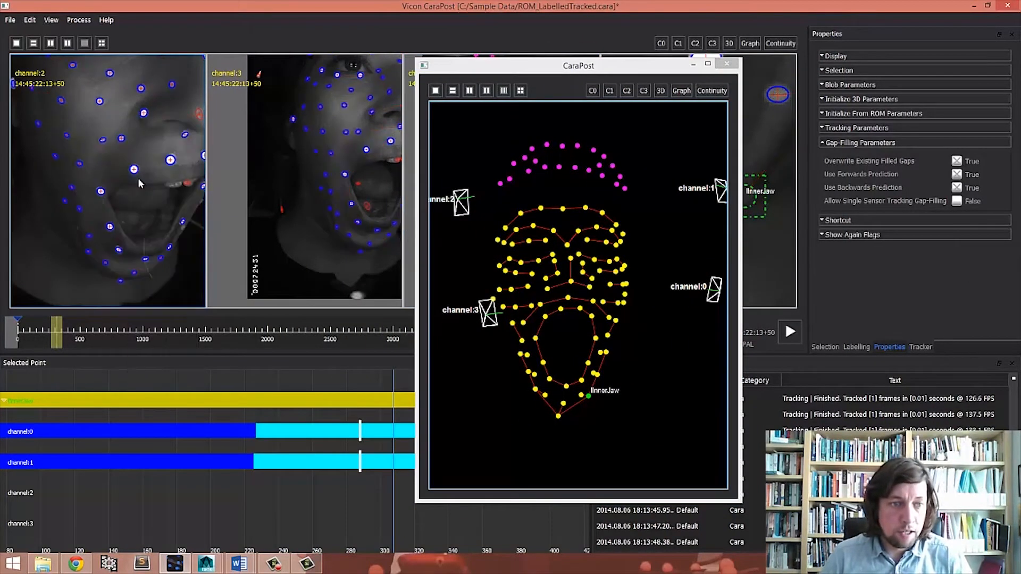
# - Select the rCheek marker in the channel 0 camera view
pyautogui.moveTo(139, 177); pyautogui.dragTo(156, 238, button='middle')
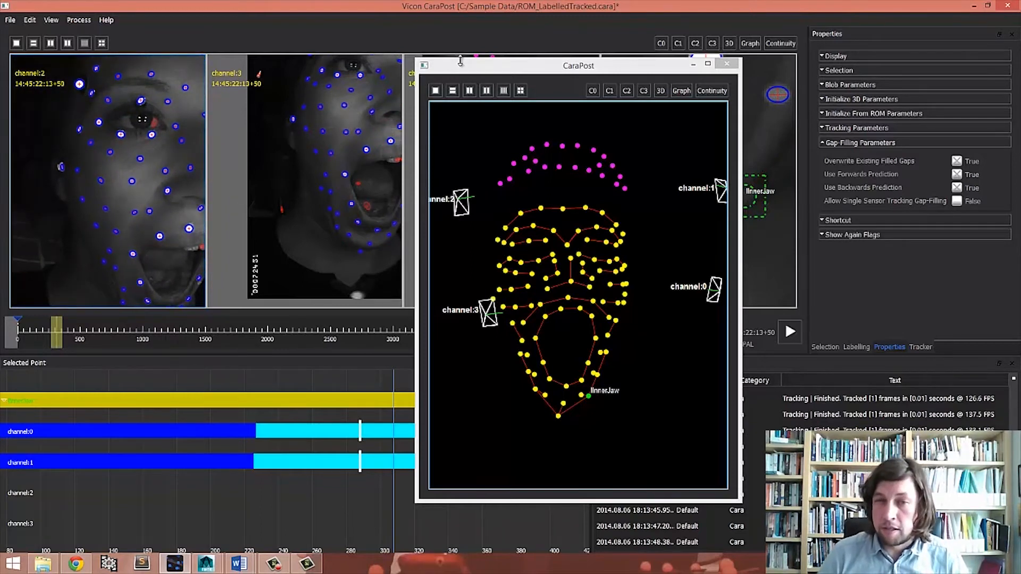
pyautogui.moveTo(583, 67); pyautogui.dragTo(820, 101)
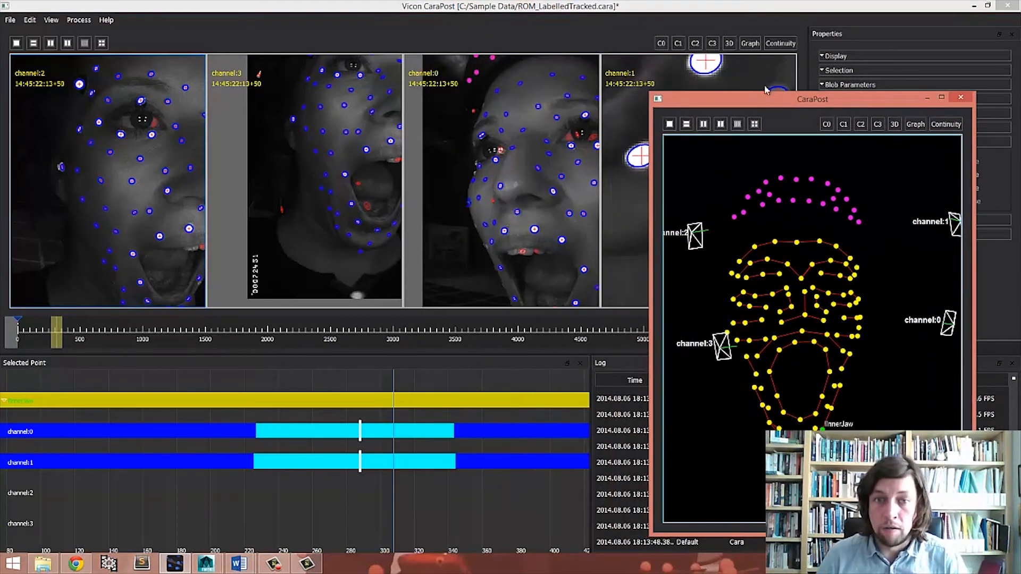
pyautogui.moveTo(573, 139); pyautogui.dragTo(497, 145, button='middle')
pyautogui.moveTo(497, 149); pyautogui.dragTo(458, 148, button='right')
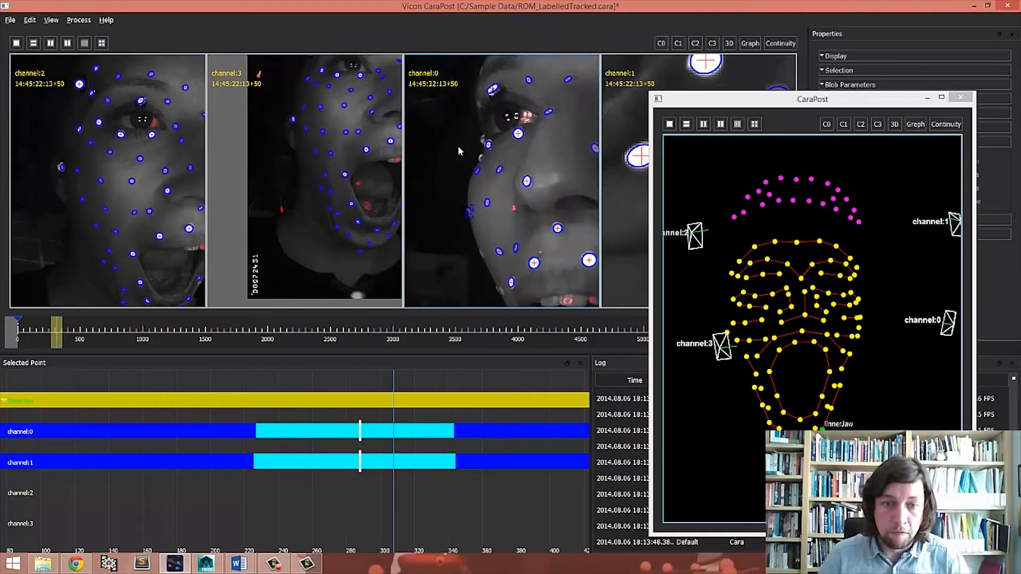
pyautogui.moveTo(458, 148); pyautogui.dragTo(481, 183, button='middle')
pyautogui.moveTo(490, 245); pyautogui.dragTo(487, 211, button='right')
pyautogui.moveTo(461, 234); pyautogui.dragTo(494, 223, button='middle')
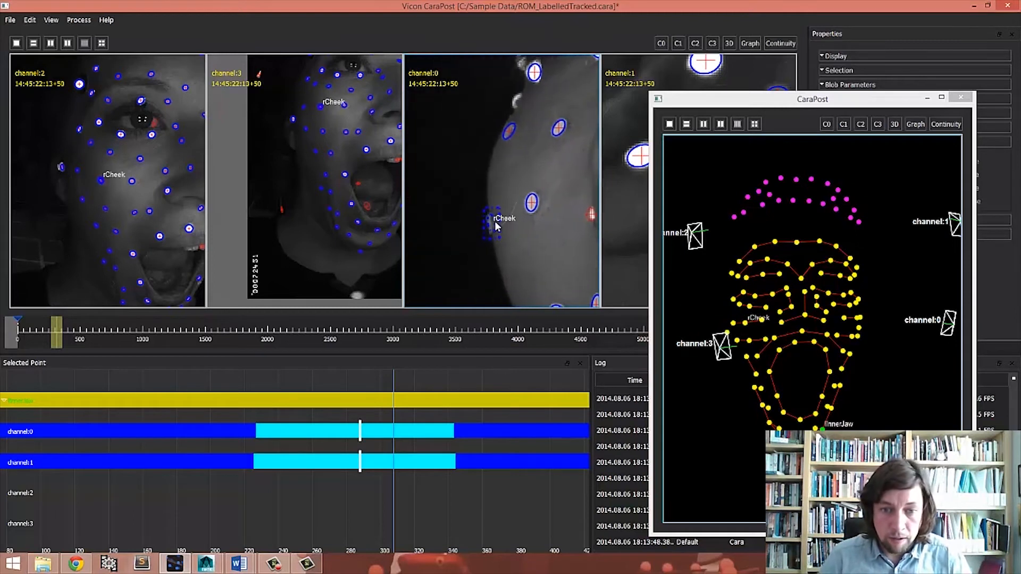
pyautogui.moveTo(492, 263)
pyautogui.mouseDown(button='right')
pyautogui.moveTo(503, 171)
pyautogui.moveTo(485, 164)
pyautogui.mouseUp(button='right')
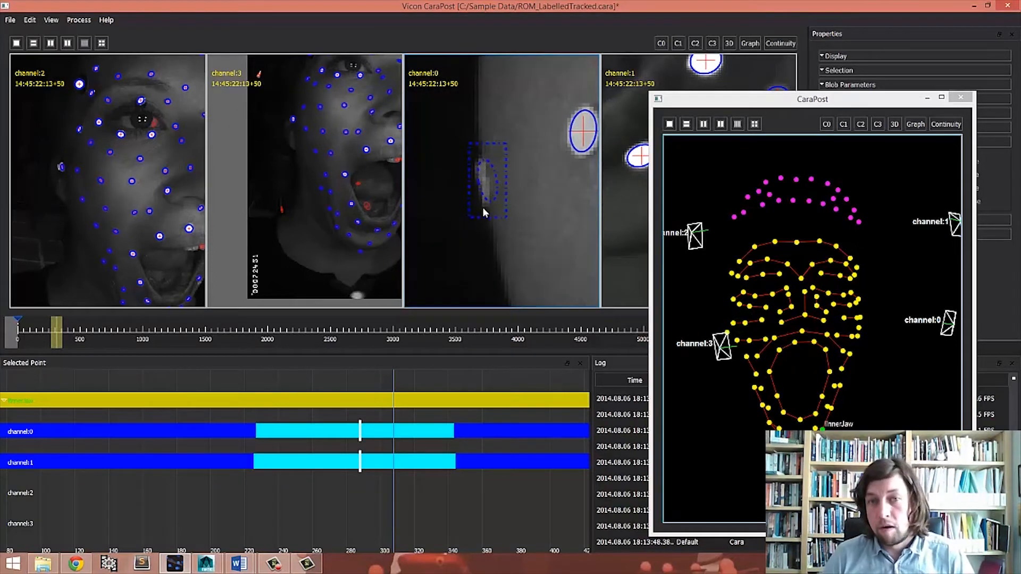
pyautogui.click(484, 184)
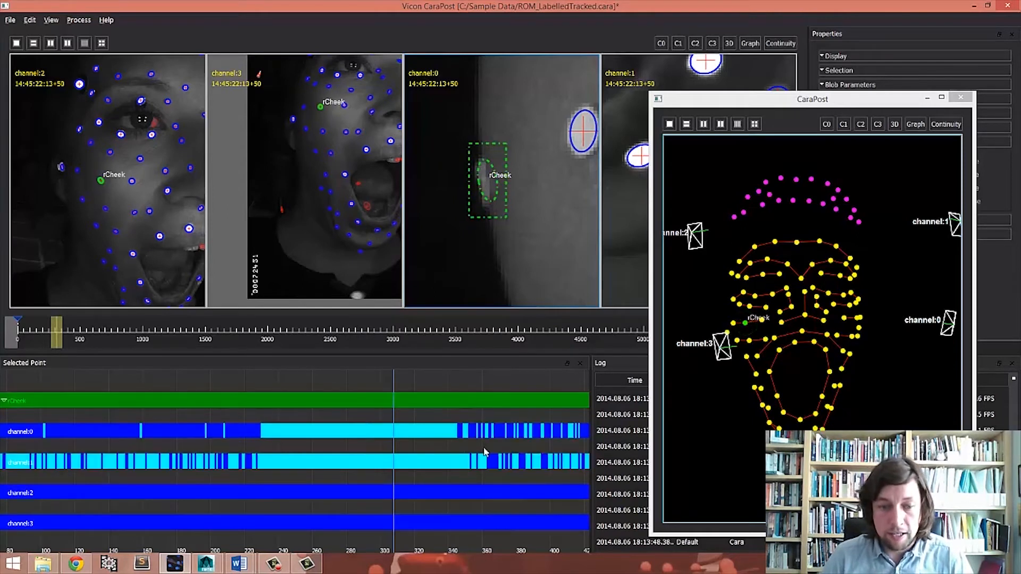
# - Examine rCheek's per-camera detection timeline and 3D position, moving to around frame 700 and playing
pyautogui.moveTo(484, 452); pyautogui.dragTo(353, 455, button='right')
pyautogui.moveTo(354, 454); pyautogui.dragTo(211, 453, button='middle')
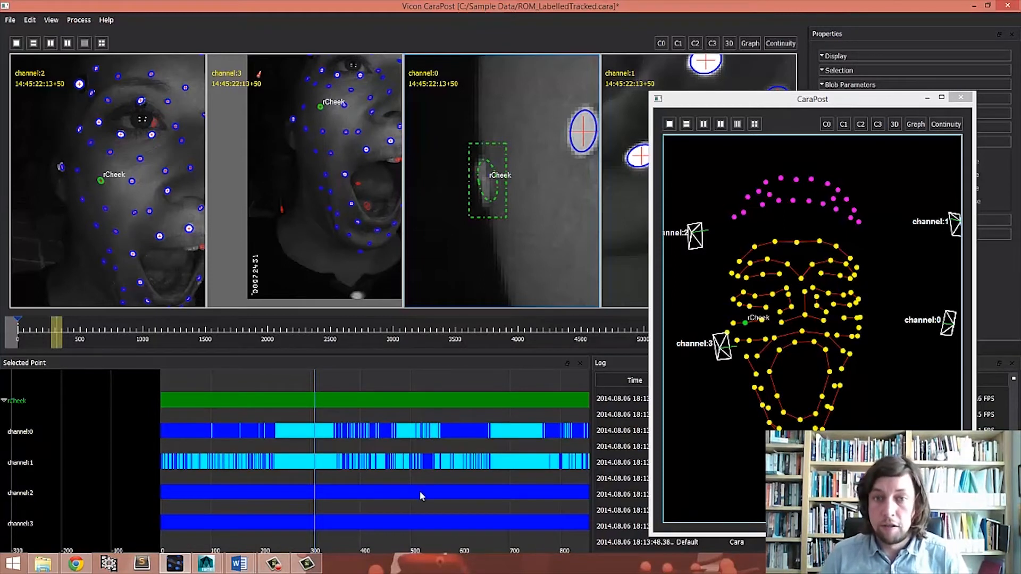
pyautogui.scroll(-1, 471, 461)
pyautogui.moveTo(471, 461); pyautogui.dragTo(223, 454, button='middle')
pyautogui.scroll(-5, 340, 456)
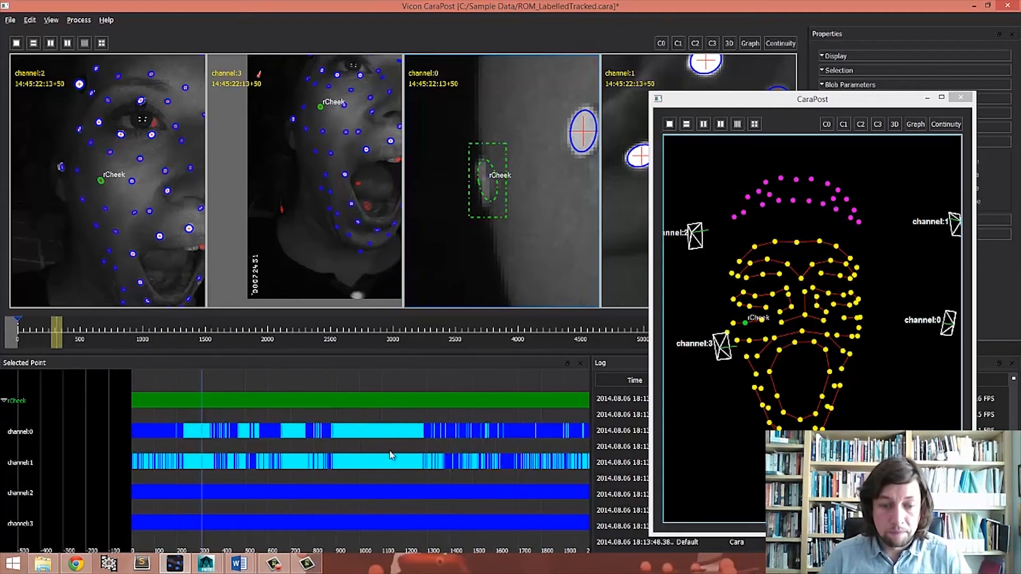
pyautogui.scroll(-2, 399, 455)
pyautogui.moveTo(803, 324); pyautogui.dragTo(840, 318, button='right')
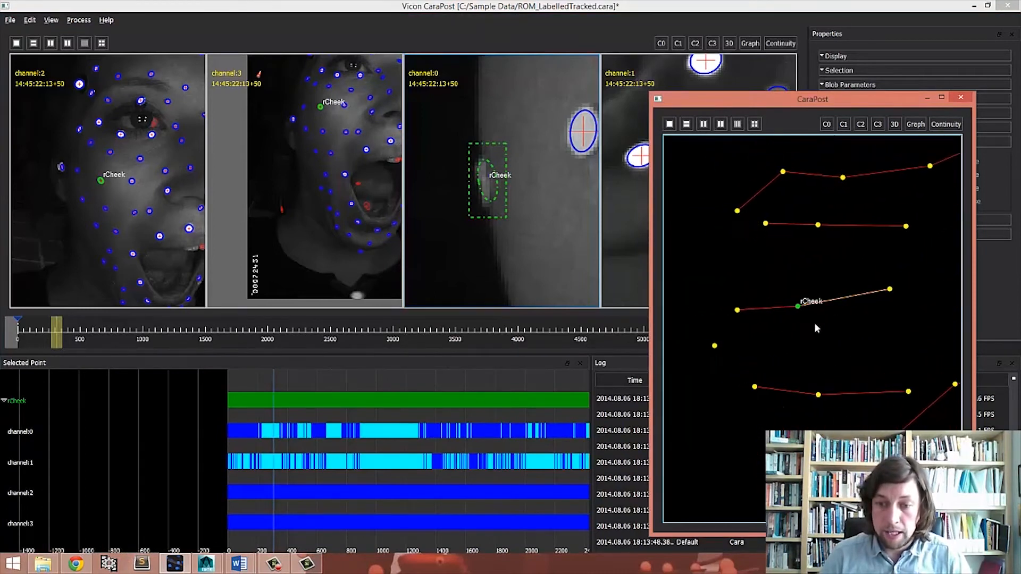
pyautogui.moveTo(60, 333); pyautogui.dragTo(105, 336)
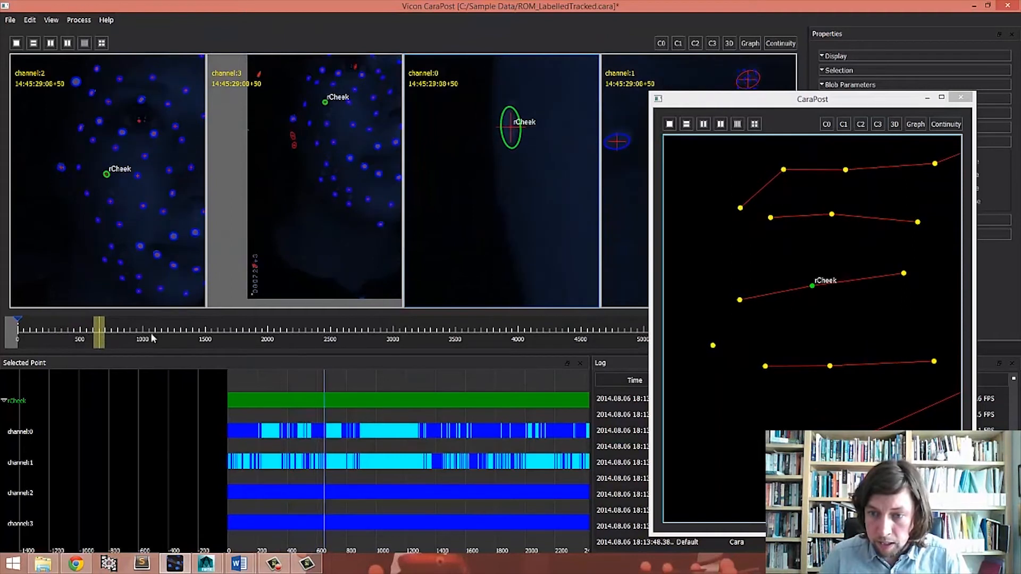
pyautogui.press('space')
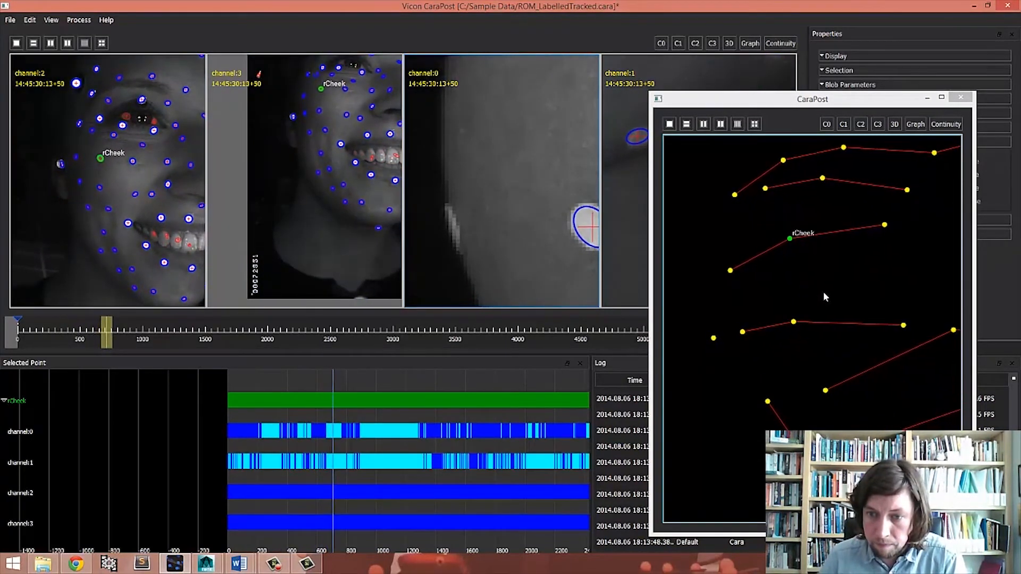
# - Inspect rCheek's detections in each camera view at frame 721
pyautogui.moveTo(479, 446); pyautogui.dragTo(439, 467, button='right')
pyautogui.moveTo(478, 444); pyautogui.dragTo(431, 436, button='middle')
pyautogui.moveTo(489, 472); pyautogui.dragTo(427, 469, button='middle')
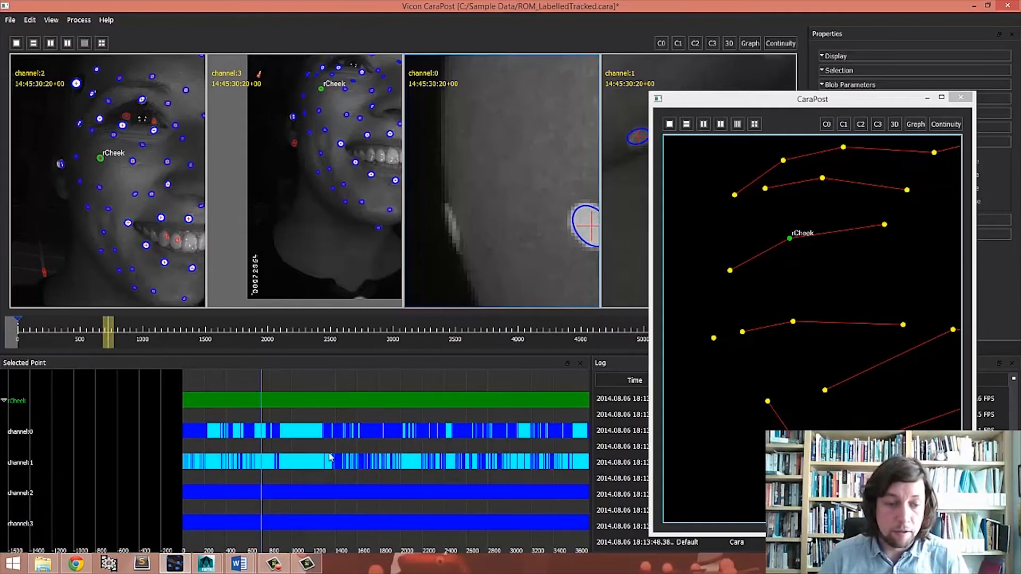
pyautogui.scroll(-4, 358, 110)
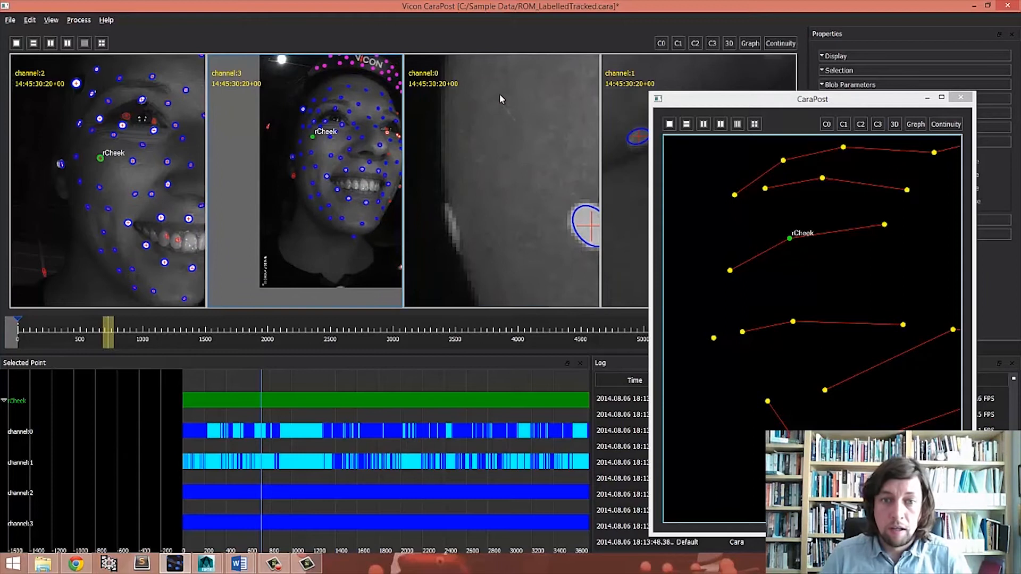
pyautogui.click(500, 99)
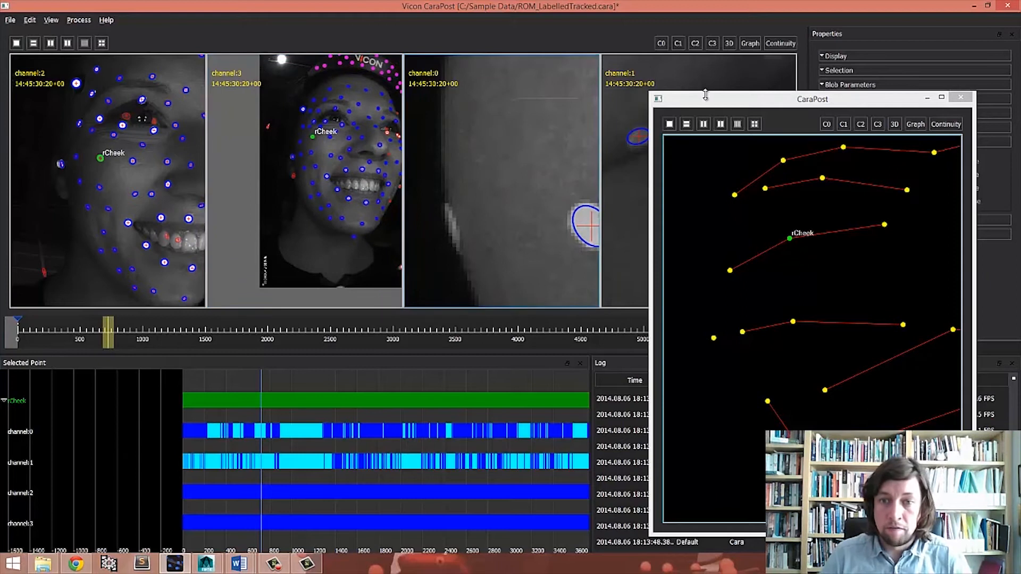
pyautogui.moveTo(700, 106); pyautogui.dragTo(830, 113)
pyautogui.scroll(-5, 654, 148)
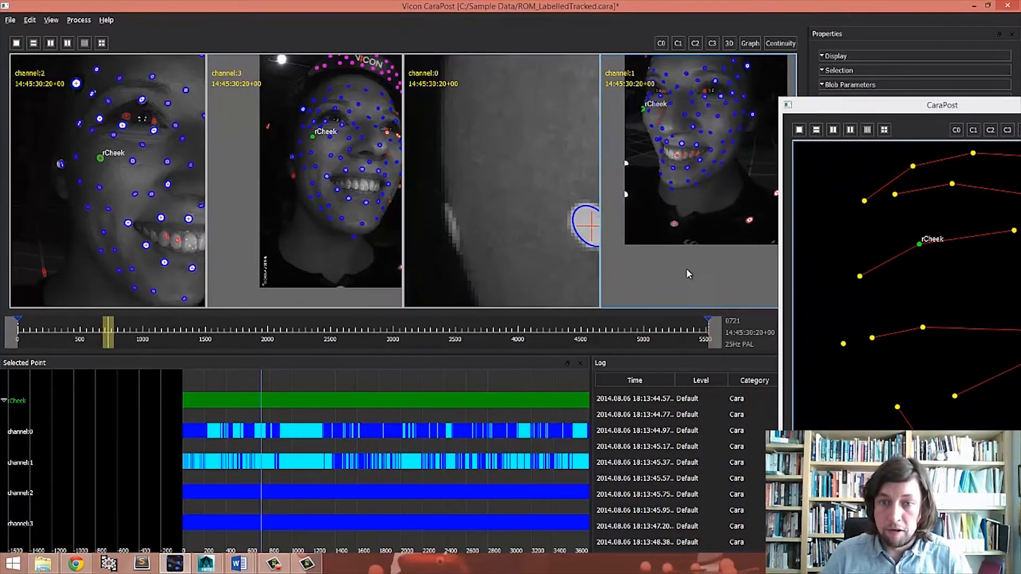
pyautogui.scroll(6, 654, 148)
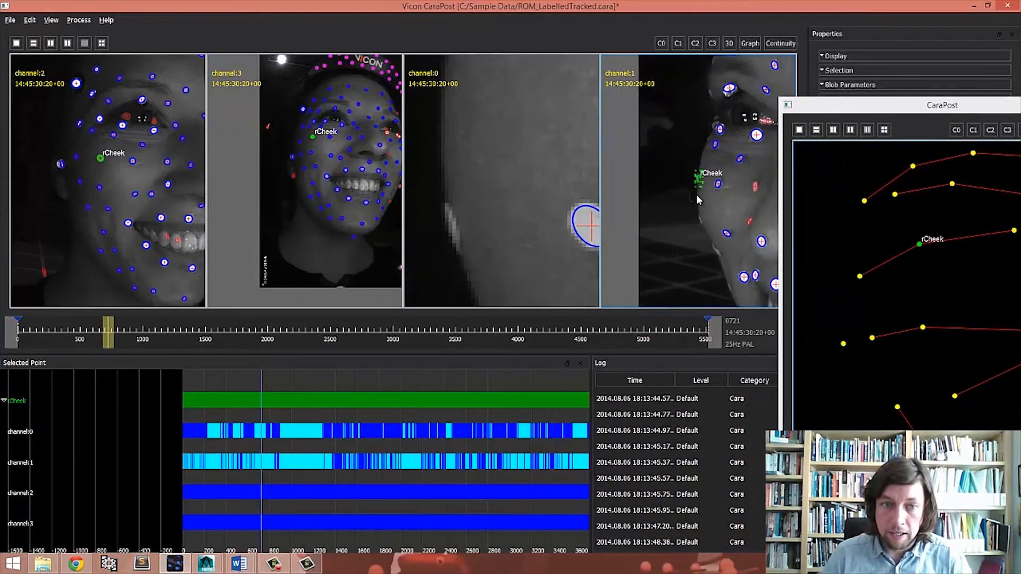
pyautogui.scroll(-5, 529, 204)
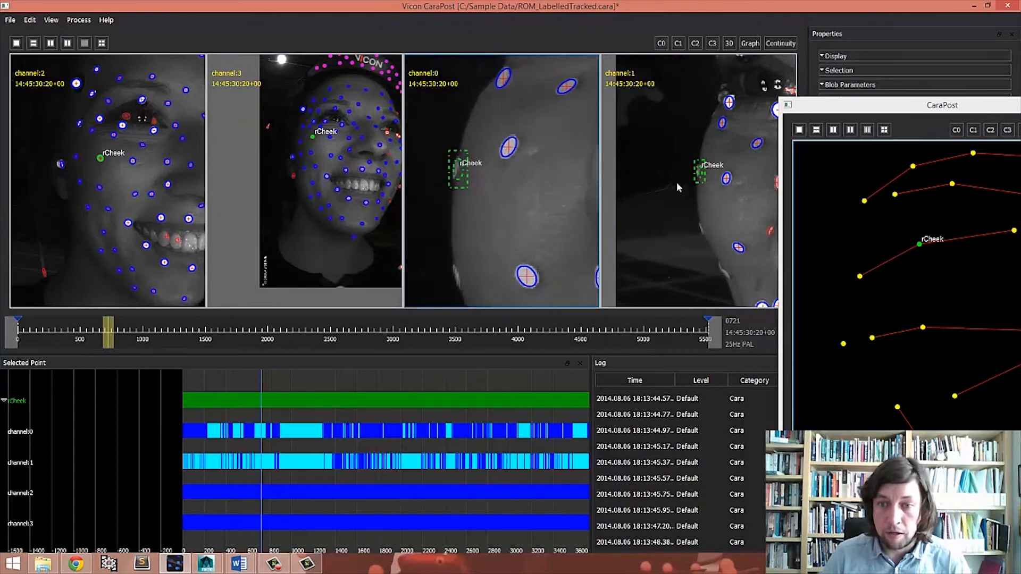
pyautogui.scroll(2, 686, 202)
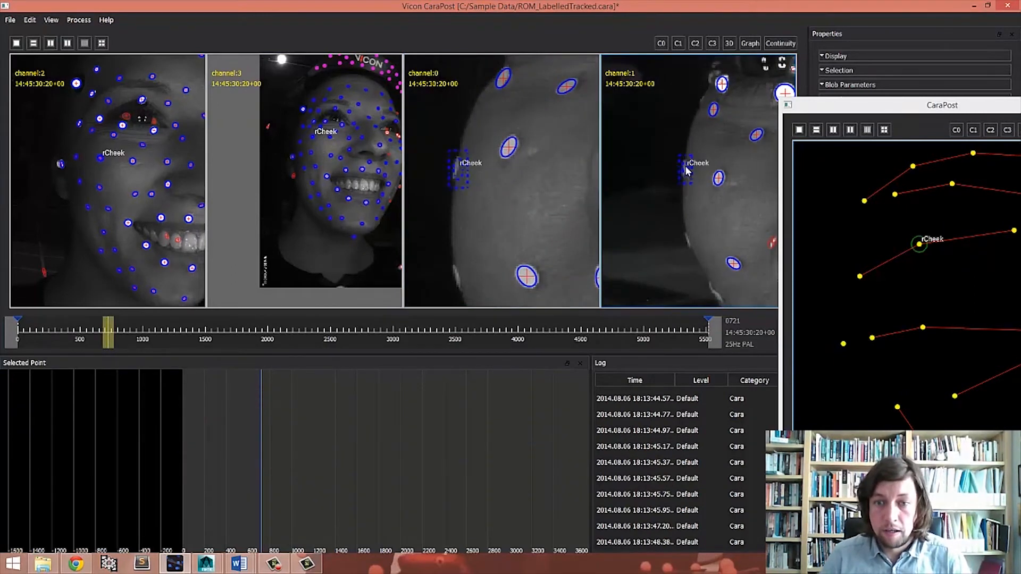
# - Detach rCheek's detections over the active range for channel 0 and channel 1
pyautogui.click(33, 20)
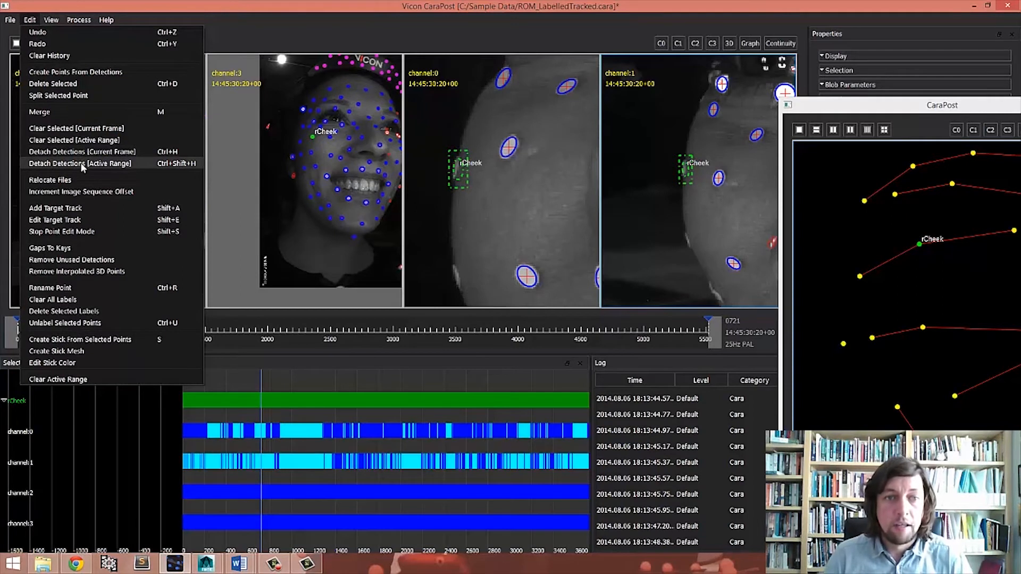
pyautogui.click(706, 217)
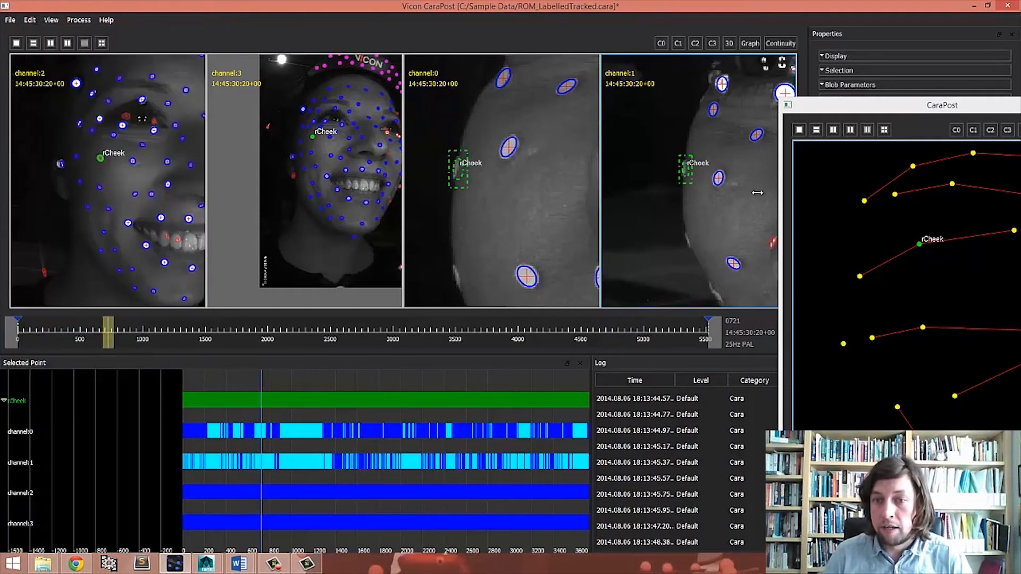
pyautogui.moveTo(845, 106); pyautogui.dragTo(753, 385)
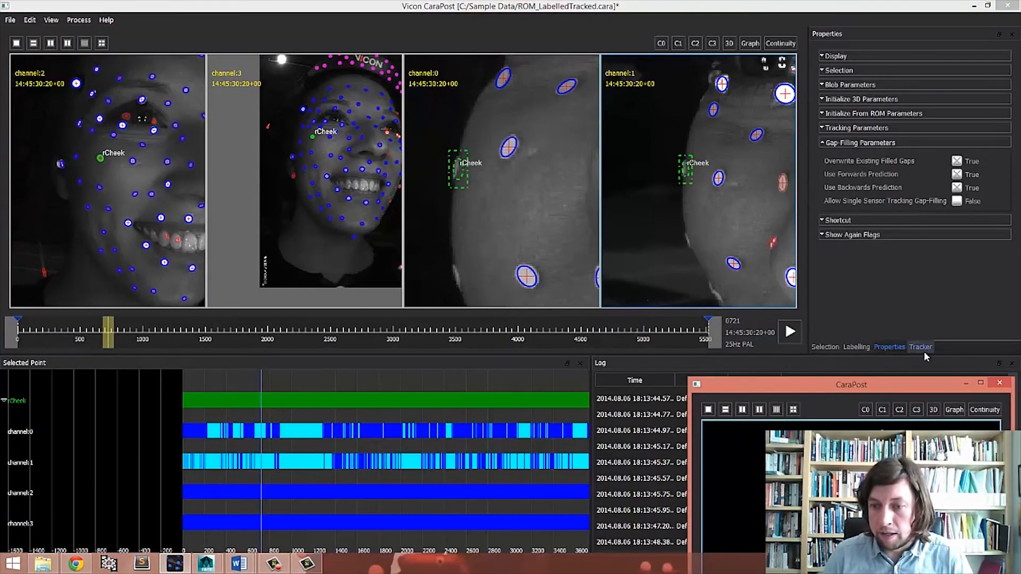
pyautogui.click(825, 347)
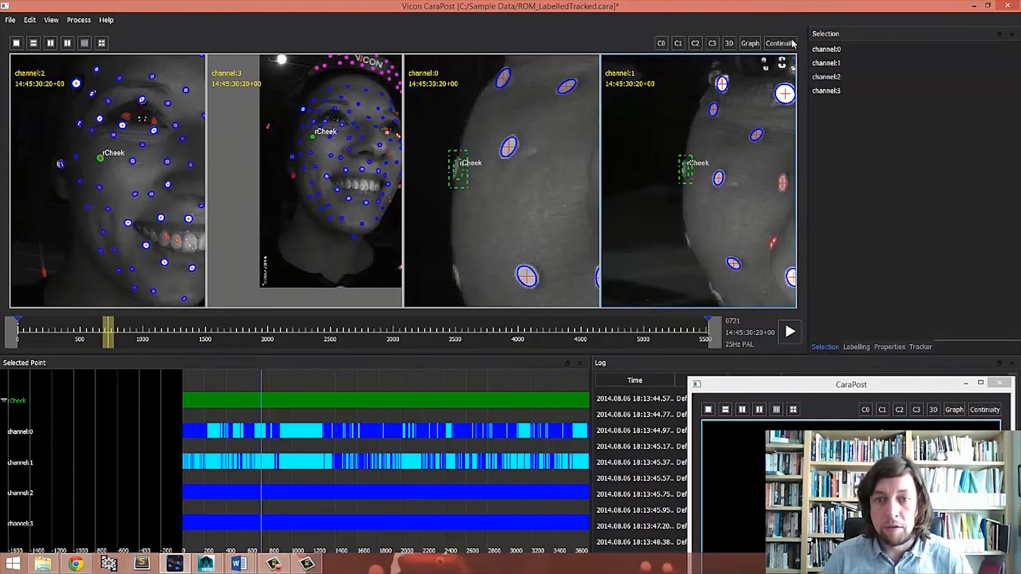
pyautogui.moveTo(830, 68); pyautogui.dragTo(833, 83)
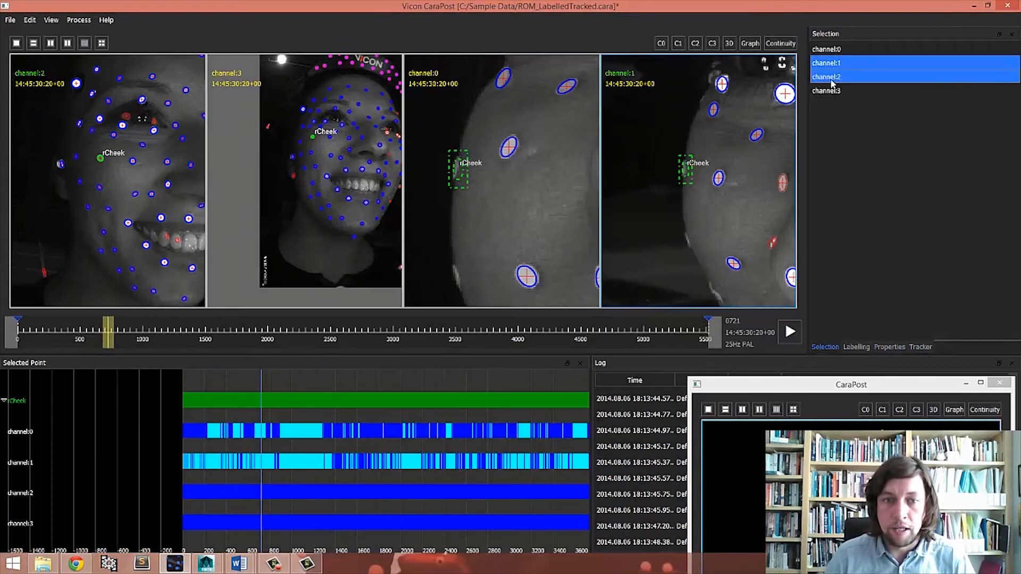
pyautogui.click(836, 67)
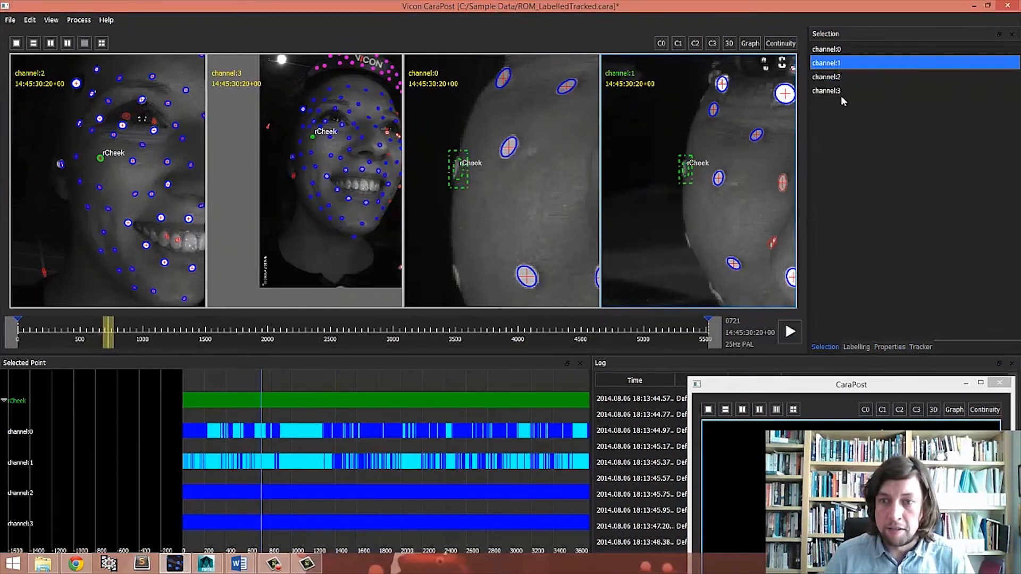
pyautogui.keyDown('ctrl'); pyautogui.click(838, 51); pyautogui.keyUp('ctrl')
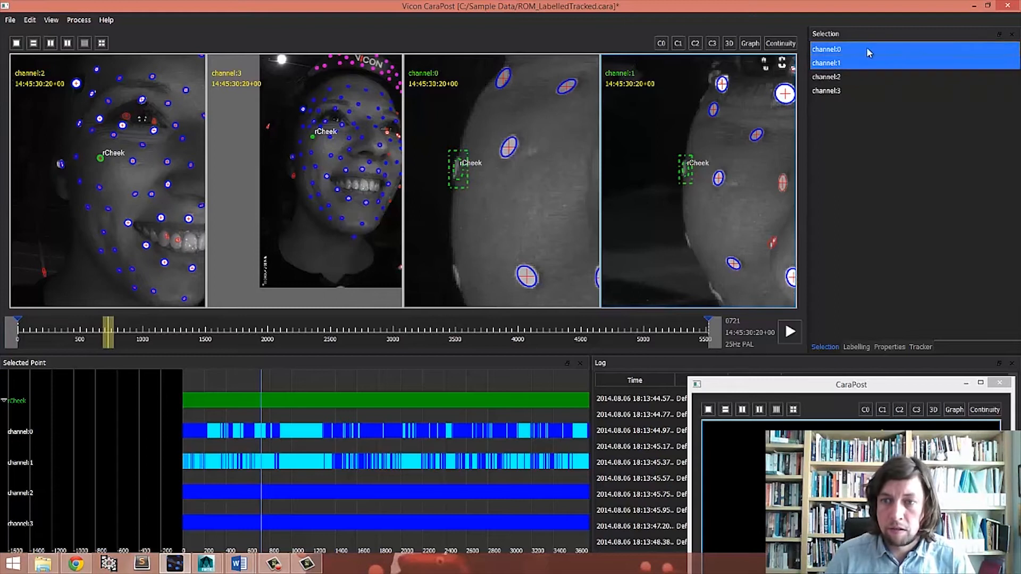
pyautogui.click(29, 20)
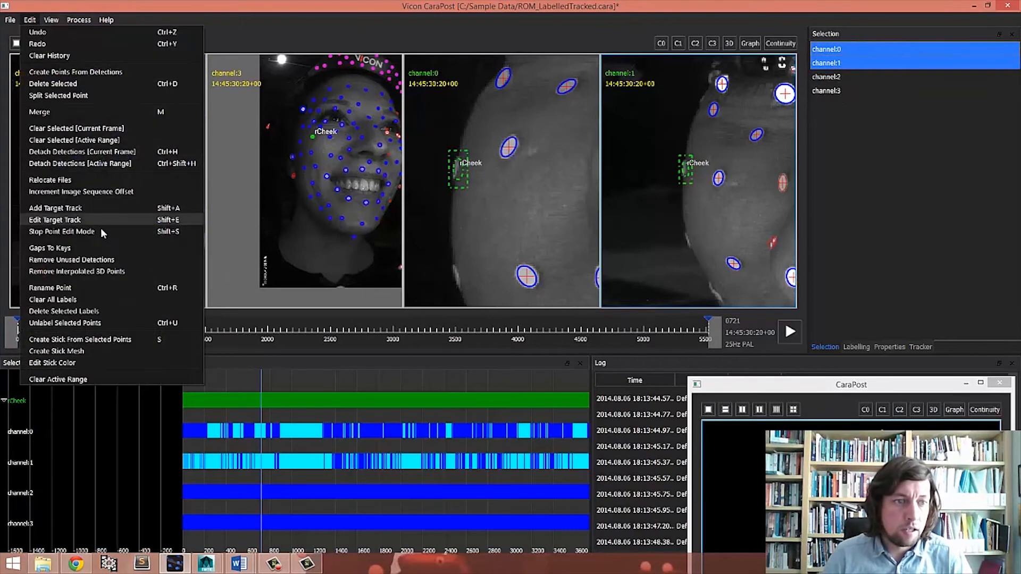
pyautogui.click(88, 163)
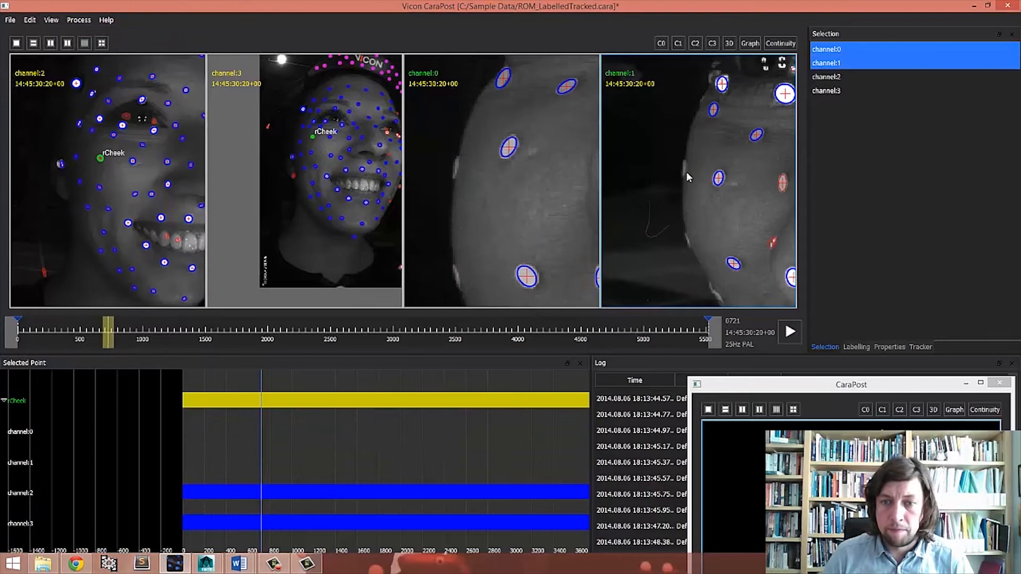
# - Undo the detach of rCheek's detections
pyautogui.scroll(-3, 704, 127)
pyautogui.scroll(1, 703, 139)
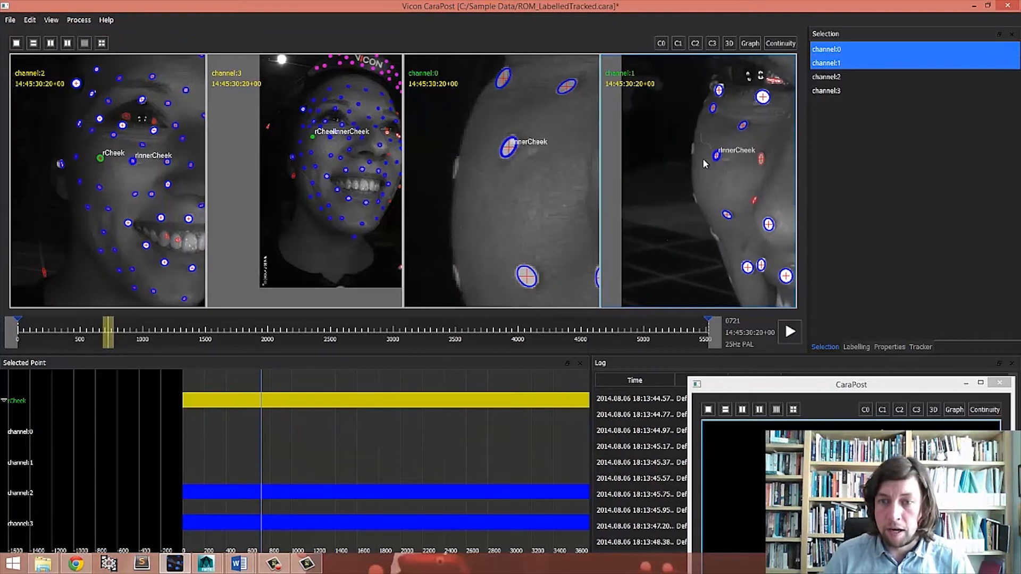
pyautogui.hotkey('ctrl', 'z')
# - Delete rCheek's detection in the channel 1 camera view
pyautogui.click(850, 158)
pyautogui.scroll(2, 688, 151)
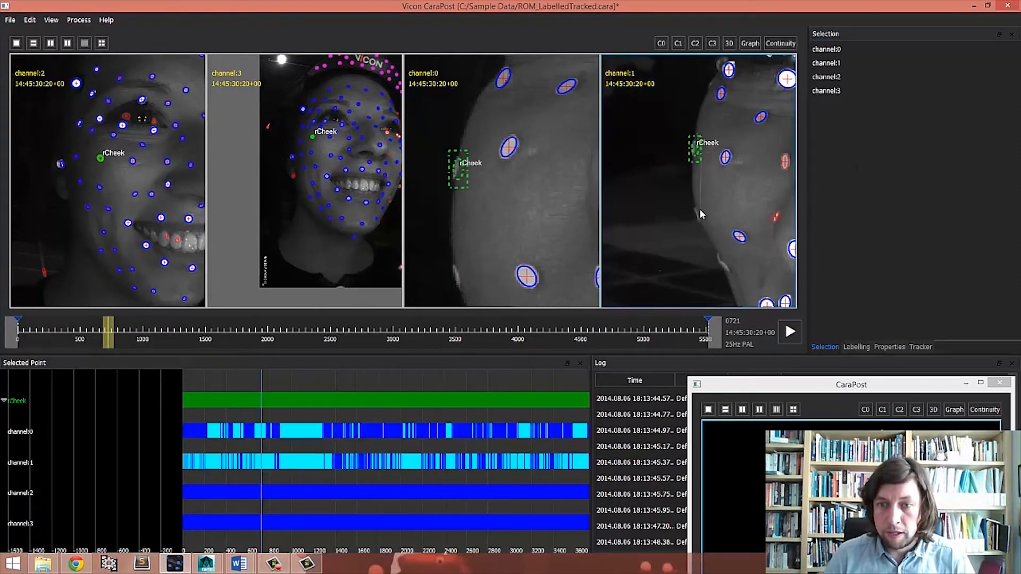
pyautogui.click(701, 208)
pyautogui.click(697, 152)
pyautogui.press('Delete')
pyautogui.moveTo(506, 175); pyautogui.dragTo(504, 195, button='right')
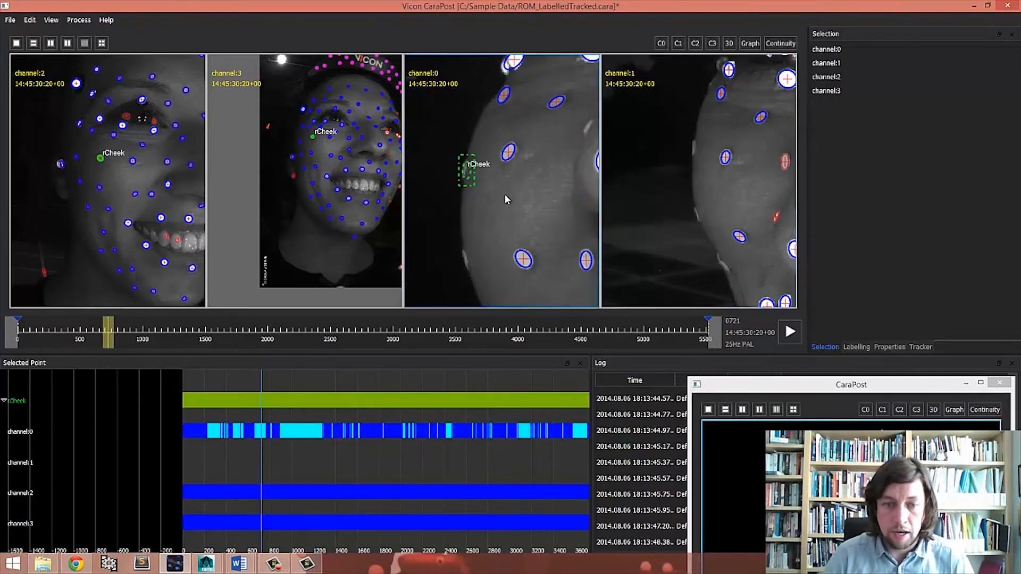
# - Delete rCheek's detection in the channel 0 camera view
pyautogui.press('Delete')
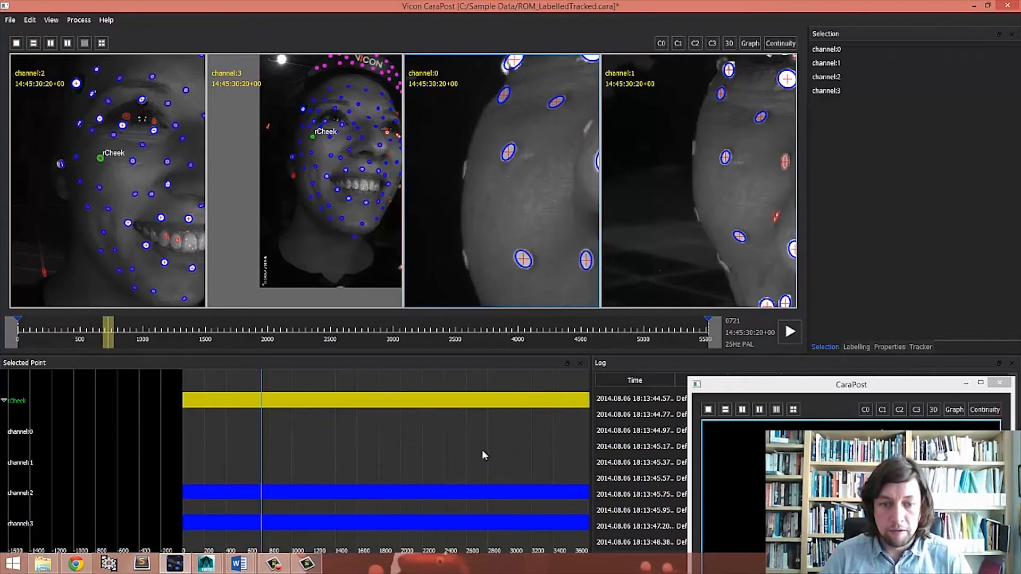
pyautogui.moveTo(482, 450); pyautogui.dragTo(447, 444, button='middle')
pyautogui.moveTo(447, 444); pyautogui.dragTo(413, 445, button='right')
pyautogui.moveTo(413, 445); pyautogui.dragTo(346, 436, button='middle')
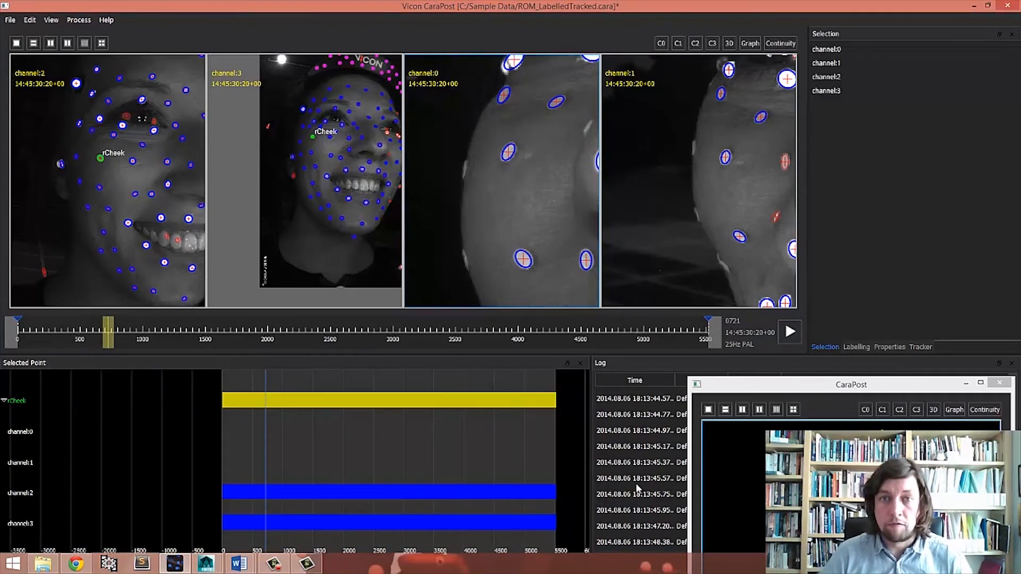
# - Move the floating 3D window aside and zoom the channel 3 view onto the rCheek marker
pyautogui.moveTo(786, 385); pyautogui.dragTo(699, 55)
pyautogui.moveTo(708, 274); pyautogui.dragTo(751, 325, button='right')
pyautogui.moveTo(751, 325); pyautogui.dragTo(761, 323, button='middle')
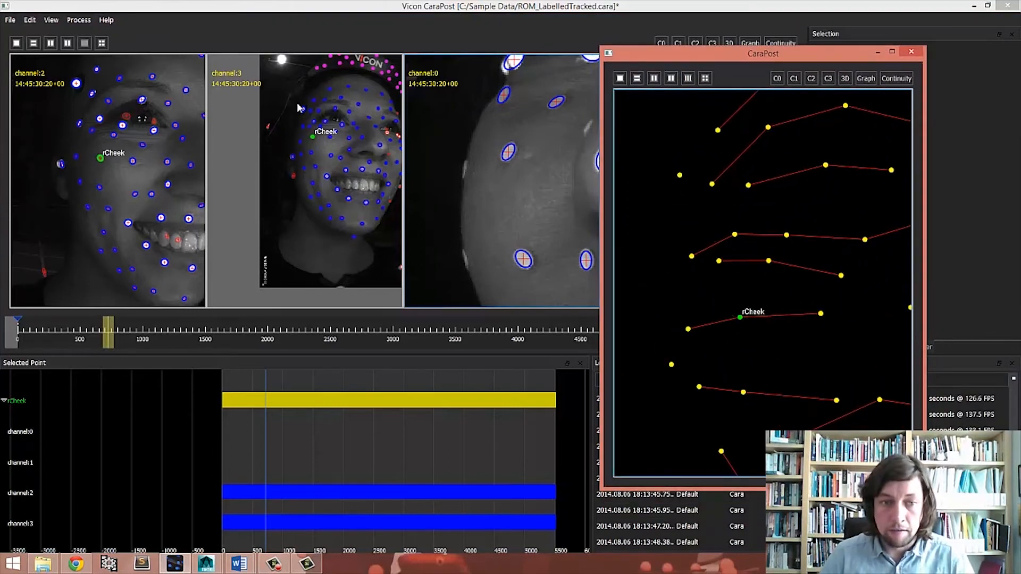
pyautogui.click(294, 94)
pyautogui.scroll(5, 324, 133)
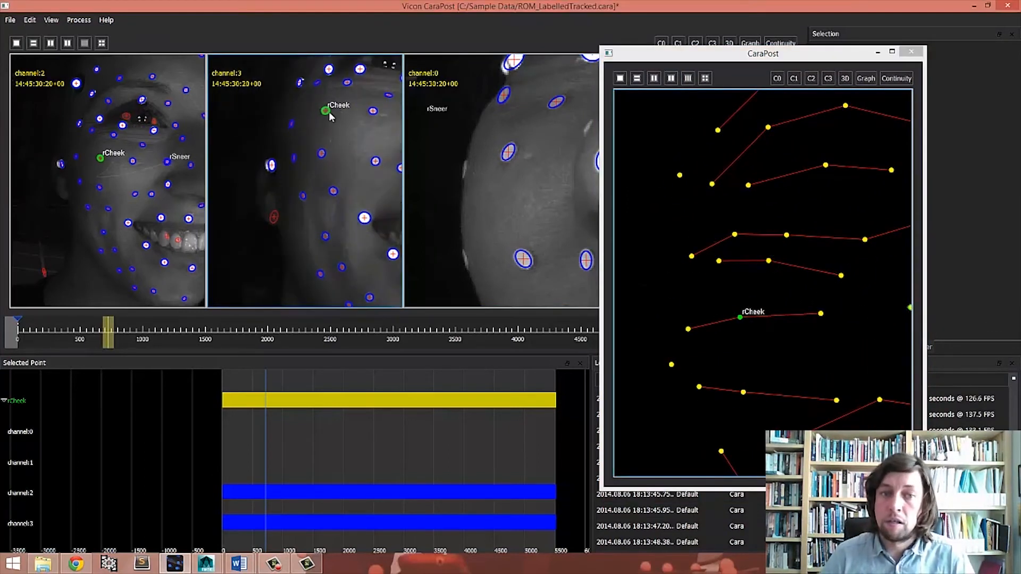
pyautogui.moveTo(318, 132); pyautogui.dragTo(328, 156, button='middle')
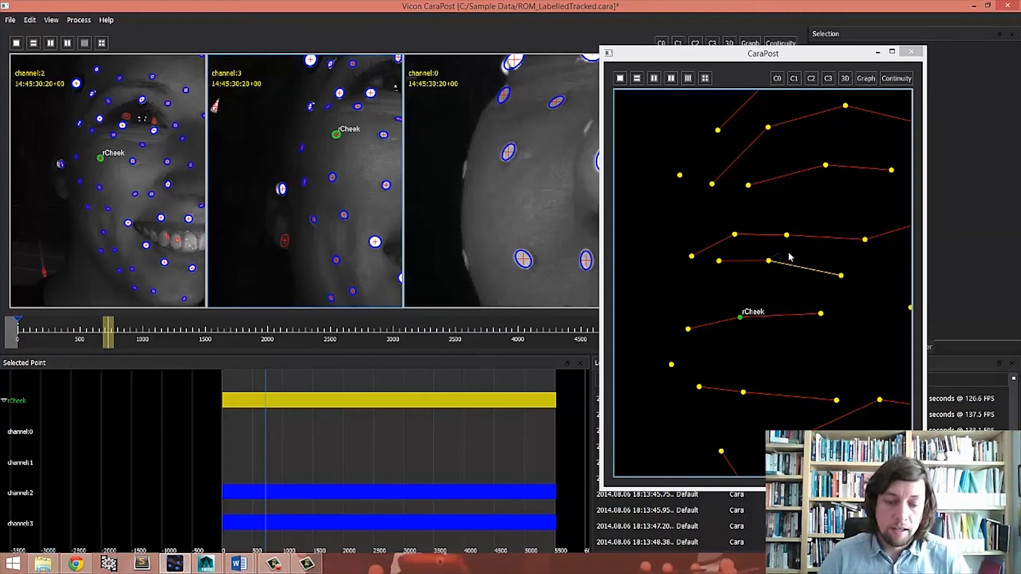
pyautogui.moveTo(700, 59); pyautogui.dragTo(874, 287)
pyautogui.moveTo(739, 167); pyautogui.dragTo(618, 274, button='right')
pyautogui.moveTo(766, 133); pyautogui.dragTo(696, 173, button='middle')
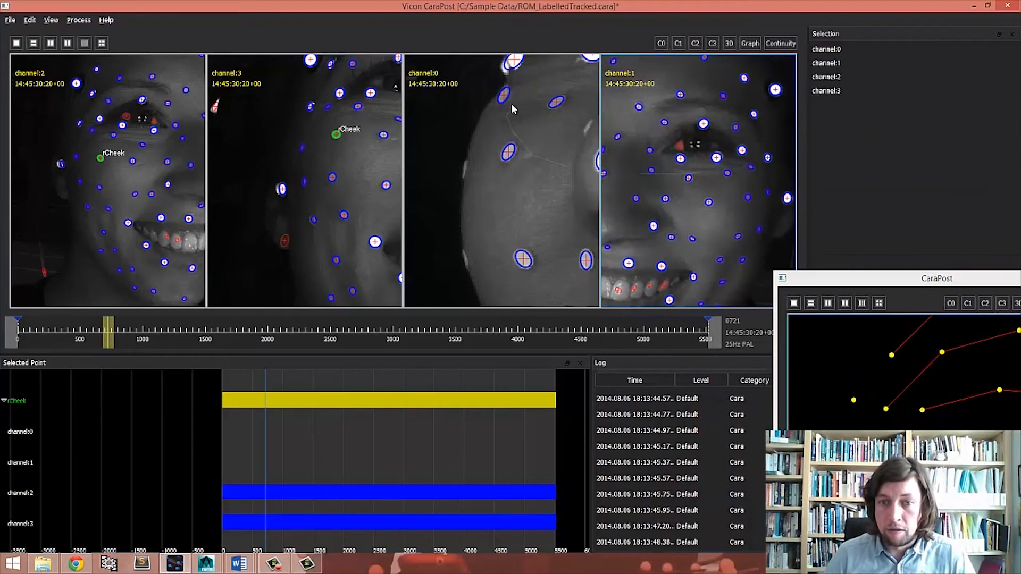
# - Go to the first frame and zoom the channel 3 and channel 0 views onto the merged eyelid blobs
pyautogui.moveTo(513, 109); pyautogui.dragTo(426, 260, button='right')
pyautogui.moveTo(570, 136); pyautogui.dragTo(512, 179, button='middle')
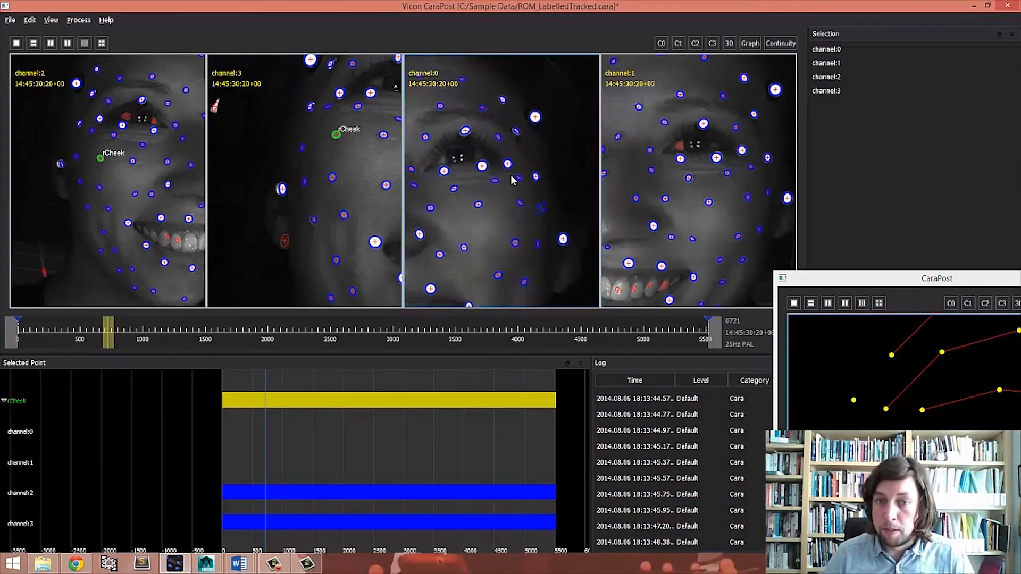
pyautogui.moveTo(321, 111); pyautogui.dragTo(326, 176, button='right')
pyautogui.moveTo(325, 175); pyautogui.dragTo(282, 215, button='middle')
pyautogui.moveTo(378, 178); pyautogui.dragTo(364, 108, button='right')
pyautogui.moveTo(359, 117); pyautogui.dragTo(349, 167, button='middle')
pyautogui.moveTo(108, 336); pyautogui.dragTo(4, 333)
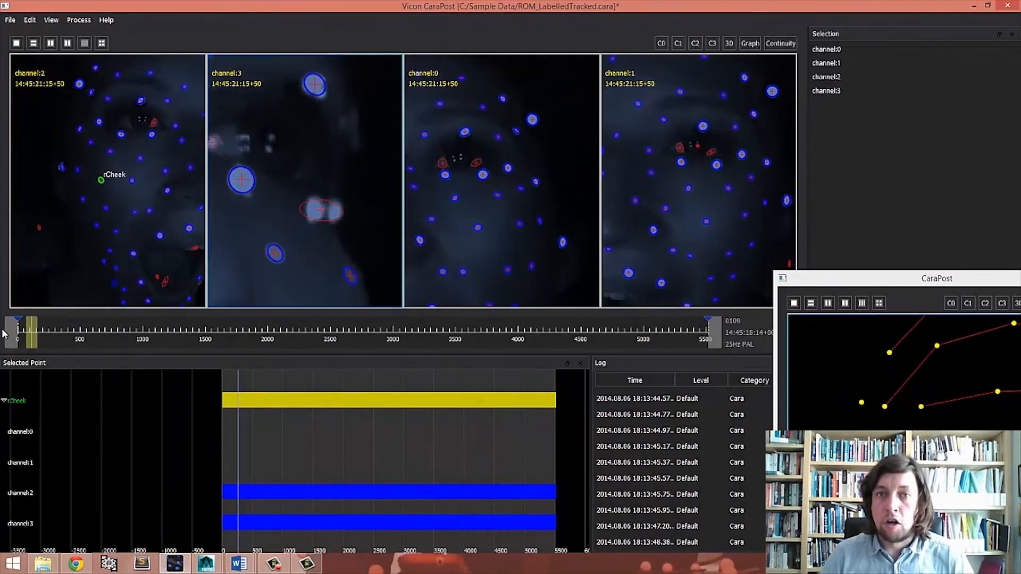
pyautogui.moveTo(293, 219); pyautogui.dragTo(295, 202, button='right')
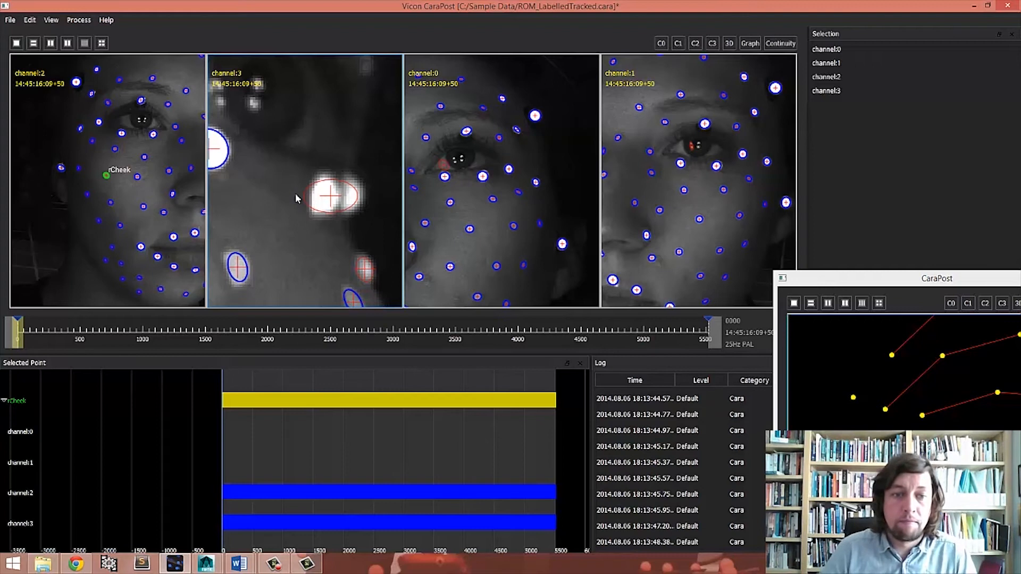
pyautogui.moveTo(126, 151); pyautogui.dragTo(17, 167, button='middle')
pyautogui.moveTo(343, 204); pyautogui.dragTo(389, 178, button='right')
pyautogui.moveTo(388, 179); pyautogui.dragTo(347, 162, button='middle')
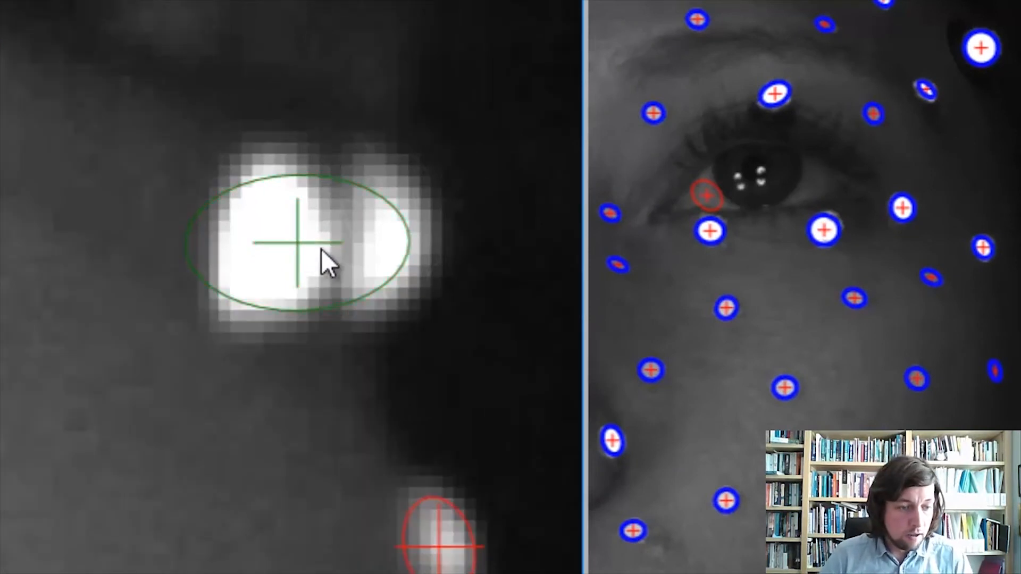
# - Manually place lOuterLowerEyeLid on the left part of the merged blob in channel 3, shrinking its search box
pyautogui.moveTo(846, 260); pyautogui.dragTo(849, 172, button='right')
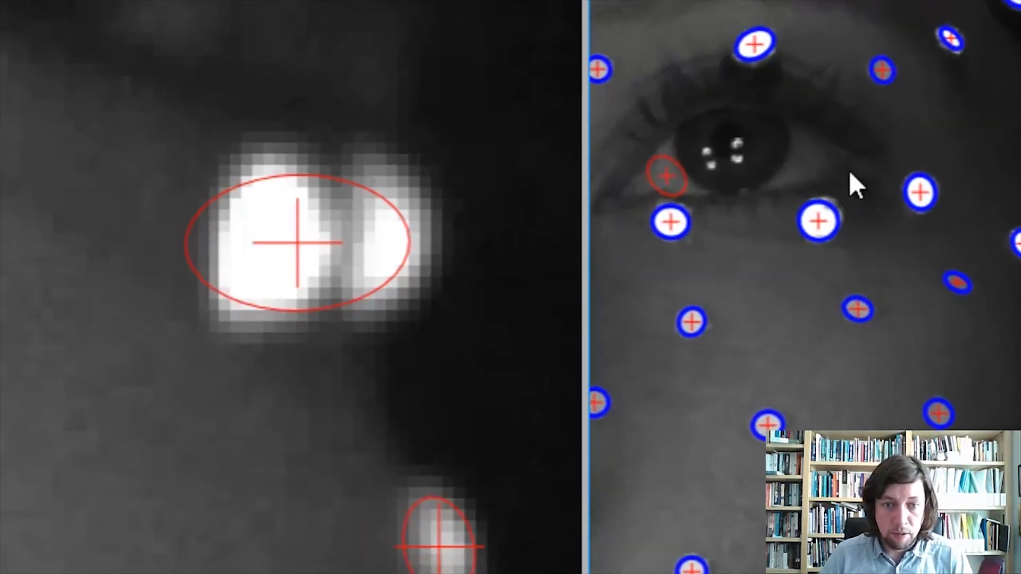
pyautogui.click(822, 220)
pyautogui.scroll(2, 441, 213)
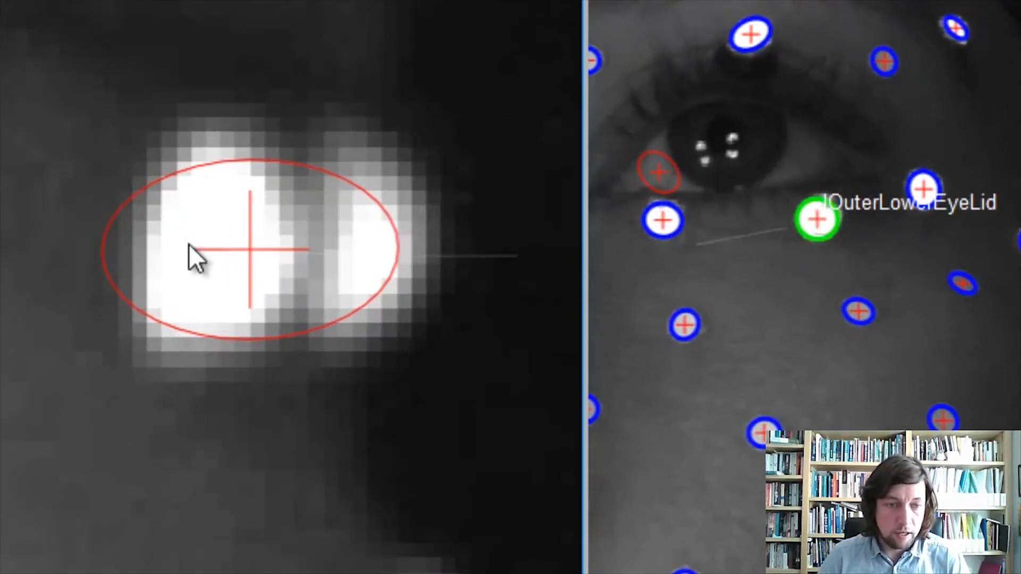
pyautogui.click(222, 258)
pyautogui.scroll(-1, 248, 215)
pyautogui.click(260, 240)
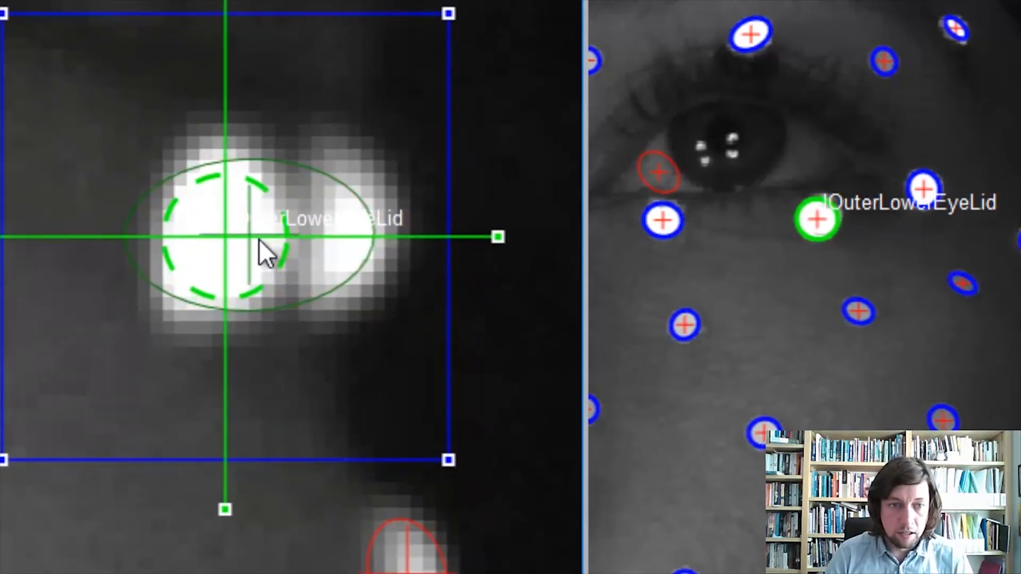
pyautogui.moveTo(450, 460); pyautogui.dragTo(273, 329)
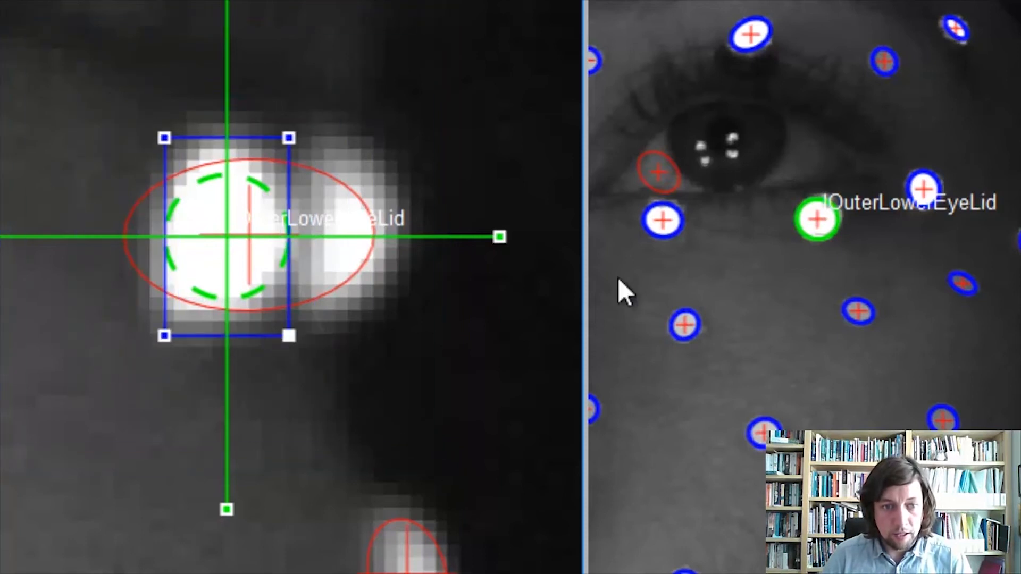
# - Manually place lOuterEyeLid on the right blob in channel 3 and fit its search box around it
pyautogui.click(923, 190)
pyautogui.scroll(2, 452, 327)
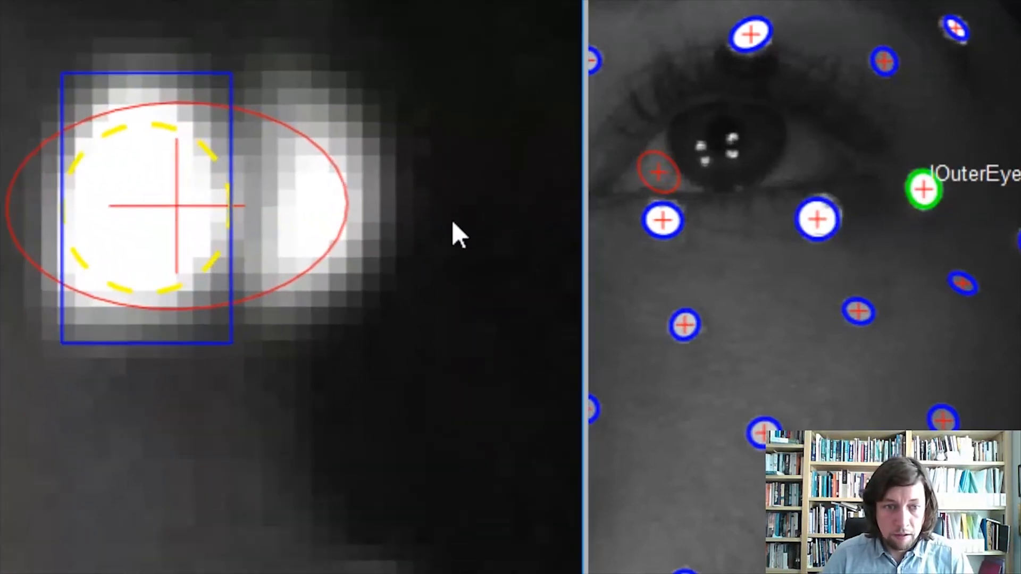
pyautogui.click(318, 209)
pyautogui.scroll(-2, 382, 130)
pyautogui.moveTo(362, 273); pyautogui.dragTo(296, 316, button='middle')
pyautogui.press('Left')
pyautogui.press('Left')
pyautogui.press('Up')
pyautogui.press('Up')
pyautogui.press('Left')
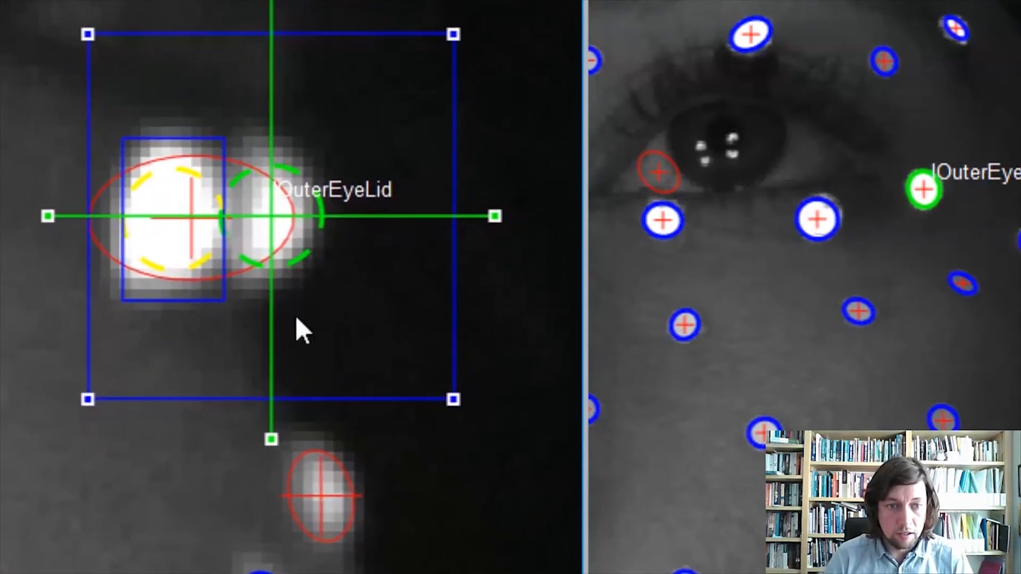
pyautogui.moveTo(453, 400); pyautogui.dragTo(303, 289)
pyautogui.moveTo(360, 252); pyautogui.dragTo(363, 139, button='right')
pyautogui.click(400, 235)
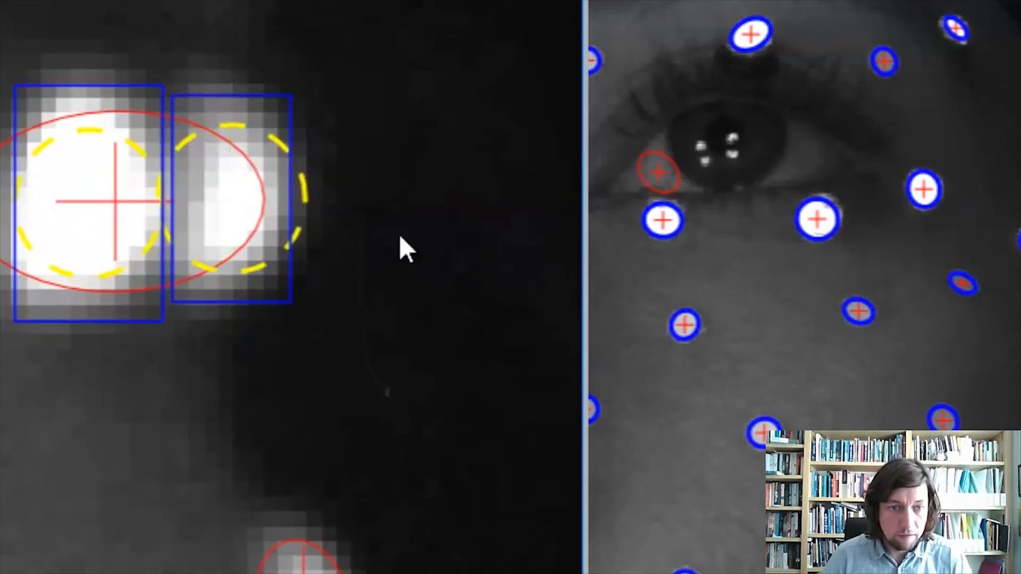
pyautogui.moveTo(389, 335); pyautogui.dragTo(420, 360, button='right')
pyautogui.moveTo(419, 360); pyautogui.dragTo(534, 458, button='middle')
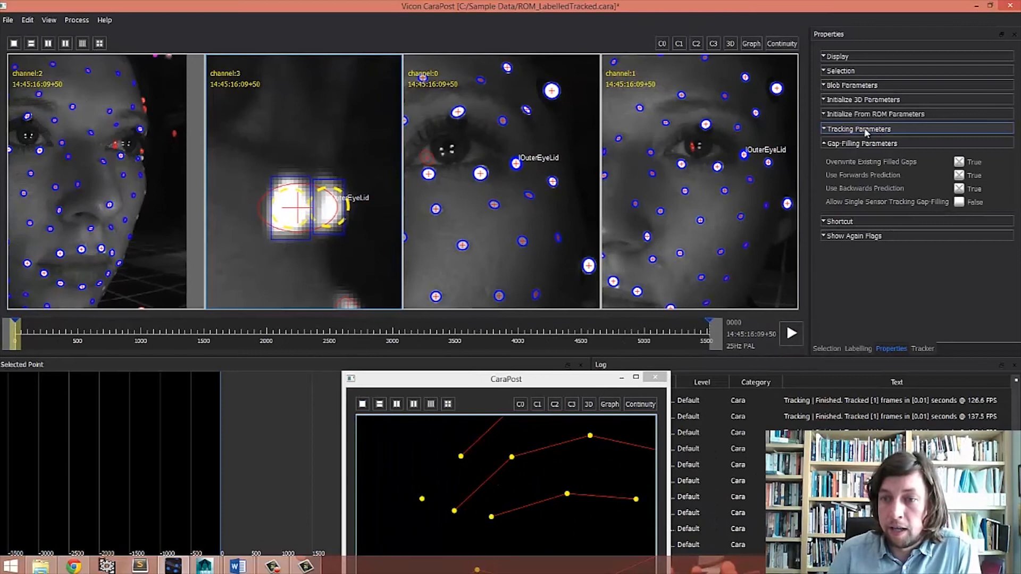
# - Set the Blob Size Difference Threshold in Tracking Parameters to 0.01
pyautogui.click(865, 131)
pyautogui.scroll(-5, 886, 156)
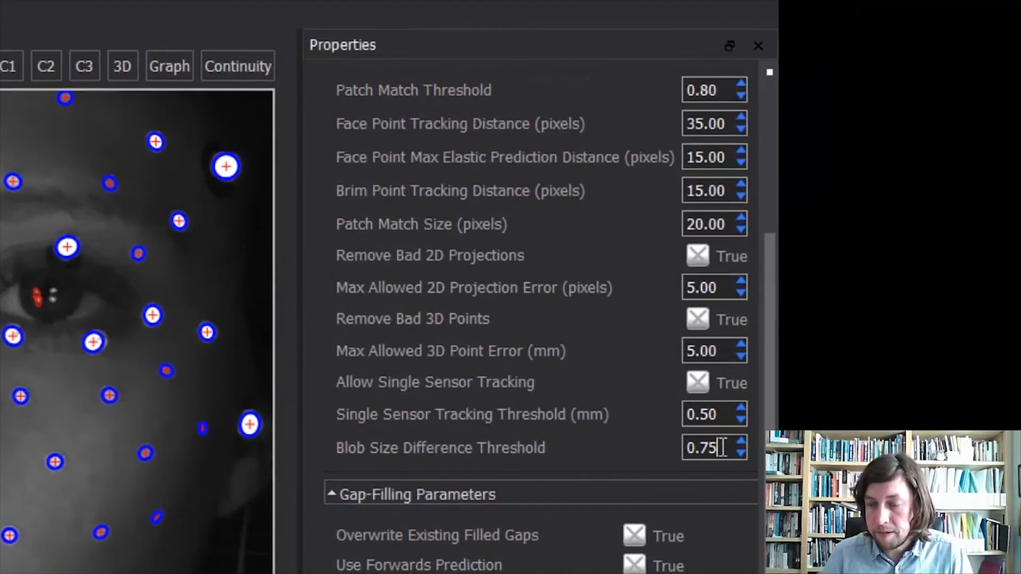
pyautogui.moveTo(720, 448); pyautogui.dragTo(638, 447)
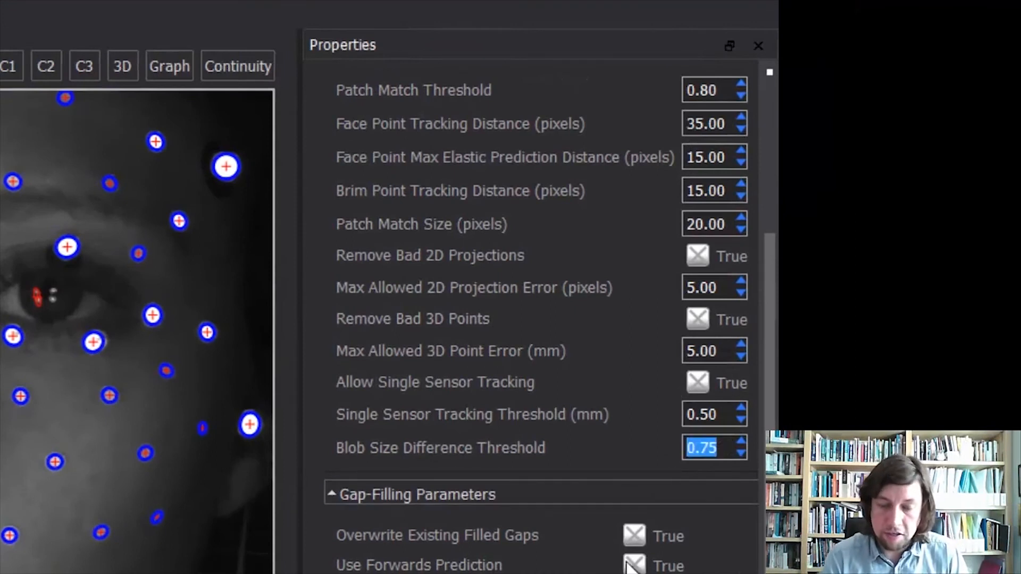
pyautogui.write('0.01')
pyautogui.press('Return')
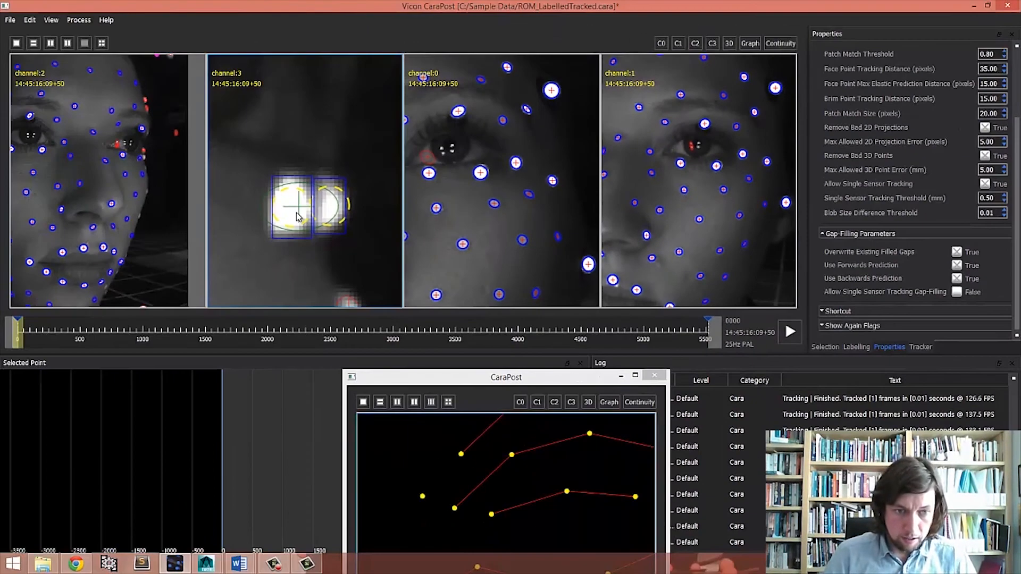
# - Delete the lOuterLowerEyeLid detection in the zoomed channel 3 view
pyautogui.click(144, 242)
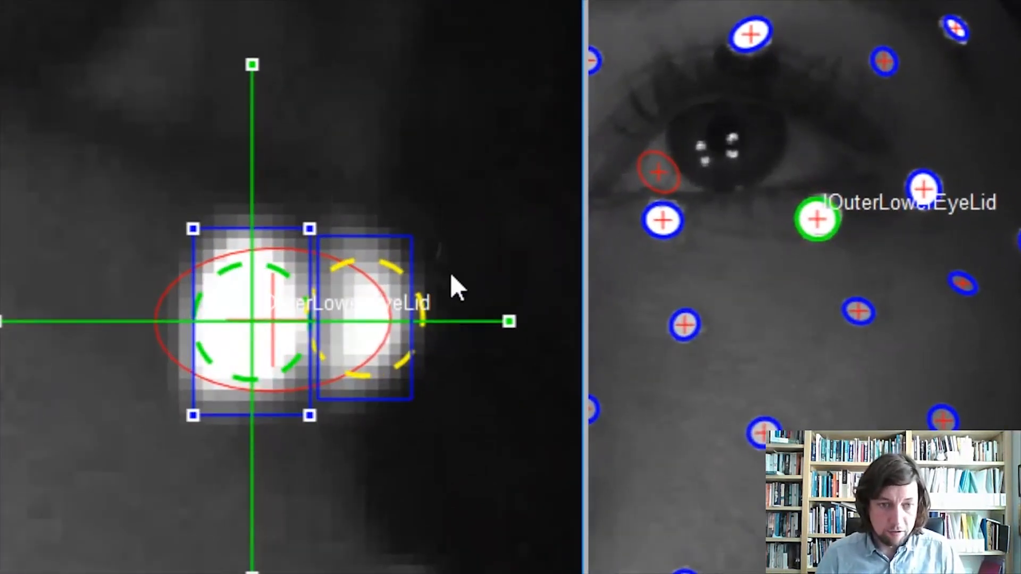
pyautogui.press('Delete')
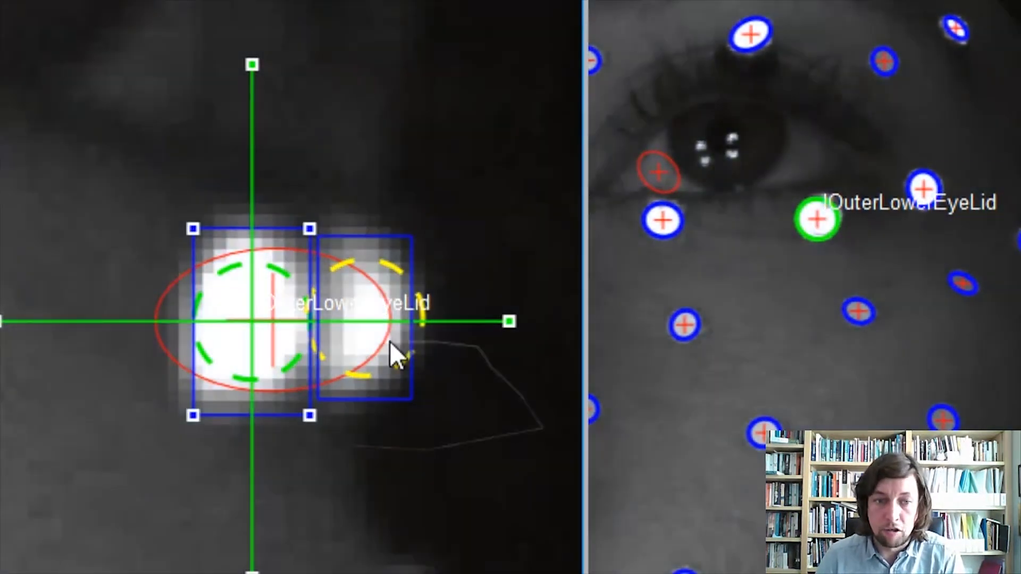
# - Select lOuterEyeLid in channel 3 and track it forward frame by frame
pyautogui.click(373, 323)
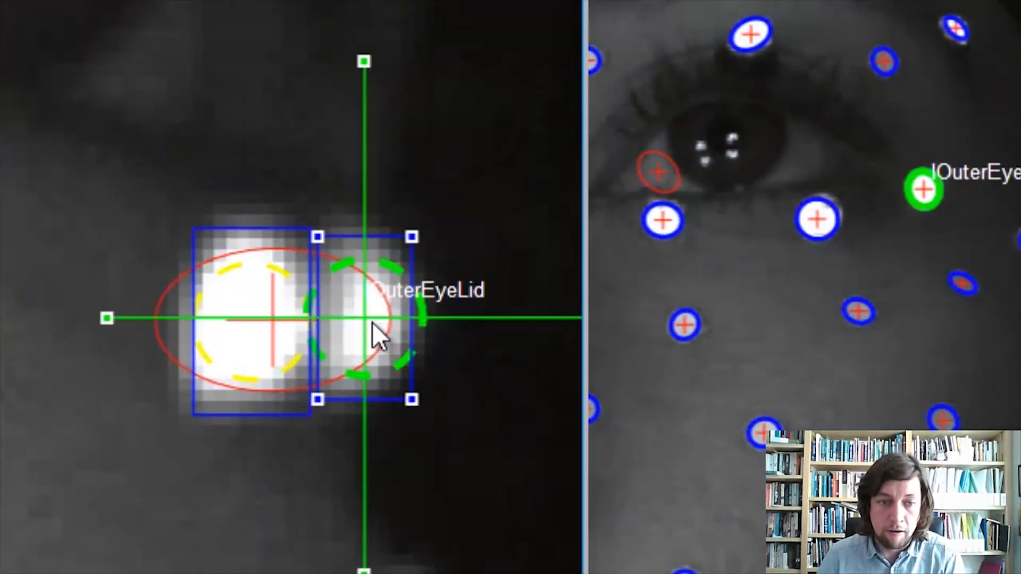
pyautogui.scroll(3, 471, 381)
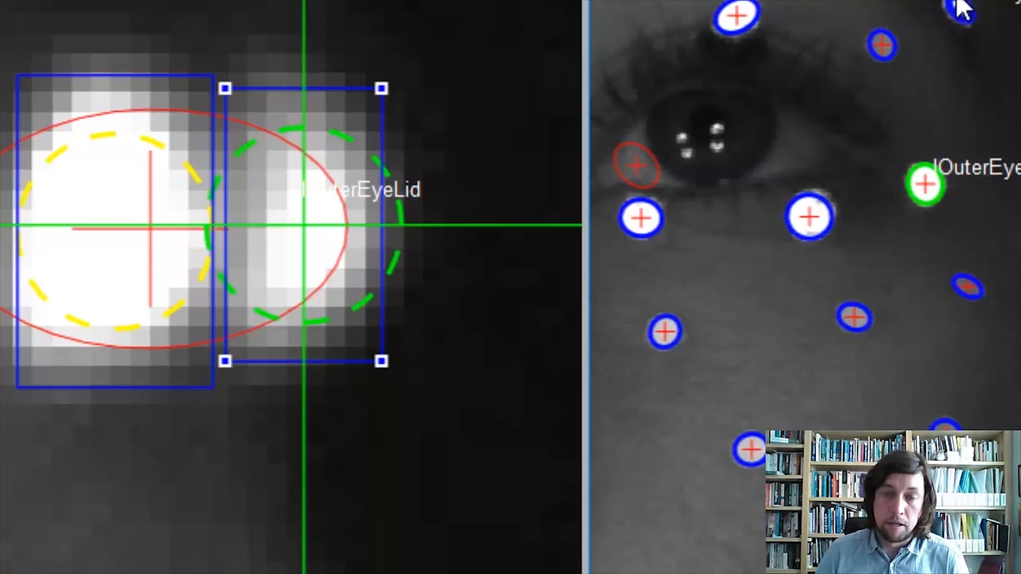
pyautogui.moveTo(430, 191)
pyautogui.mouseDown(button='right')
pyautogui.moveTo(430, 292)
pyautogui.moveTo(422, 202)
pyautogui.mouseUp(button='right')
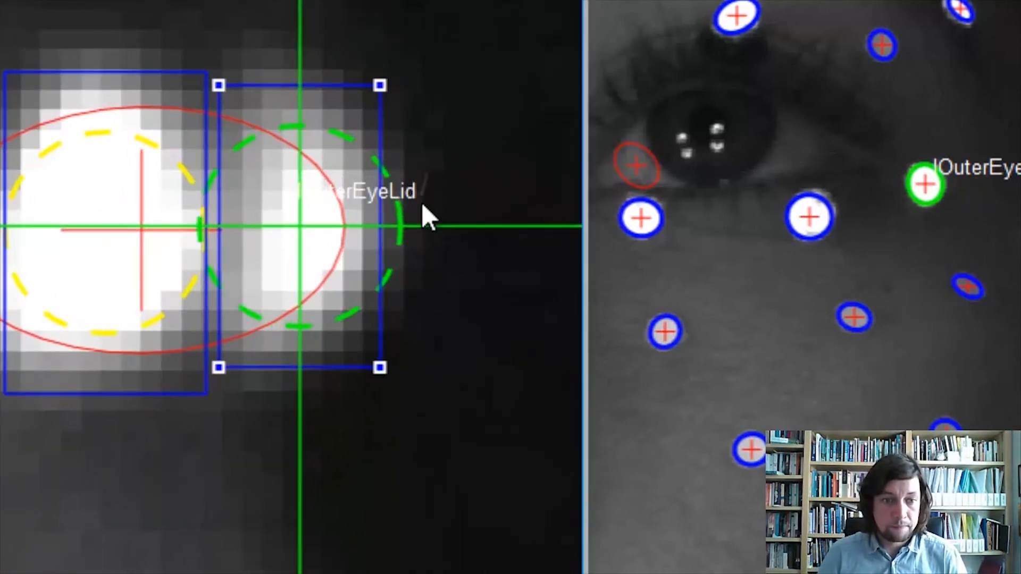
pyautogui.press('Right')
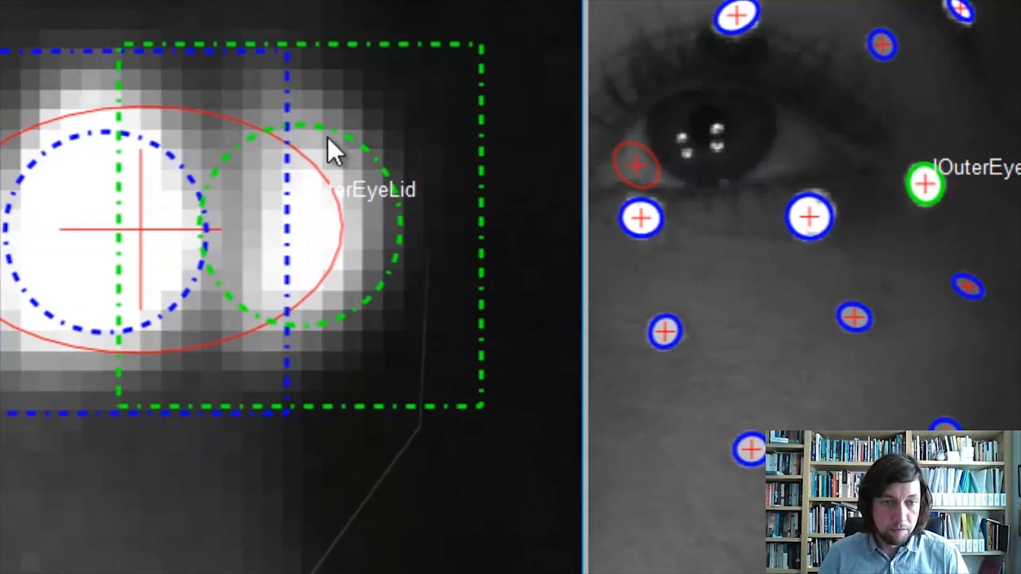
pyautogui.scroll(-1, 331, 309)
pyautogui.press('Right')
pyautogui.press('Right')
pyautogui.press('Right')
pyautogui.press('Right')
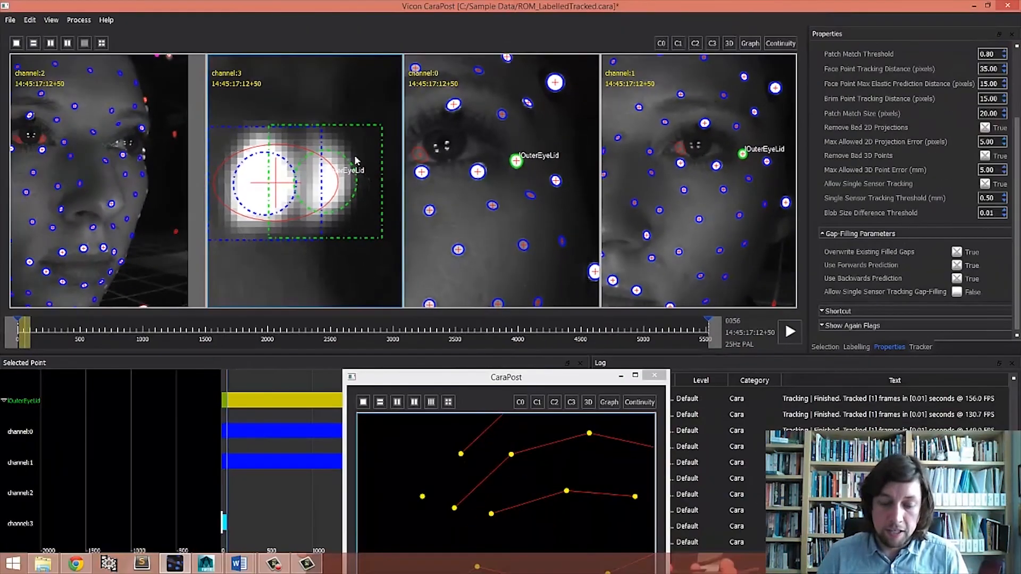
# - Select the rJaw marker in the channel 2 camera view
pyautogui.scroll(-3, 375, 101)
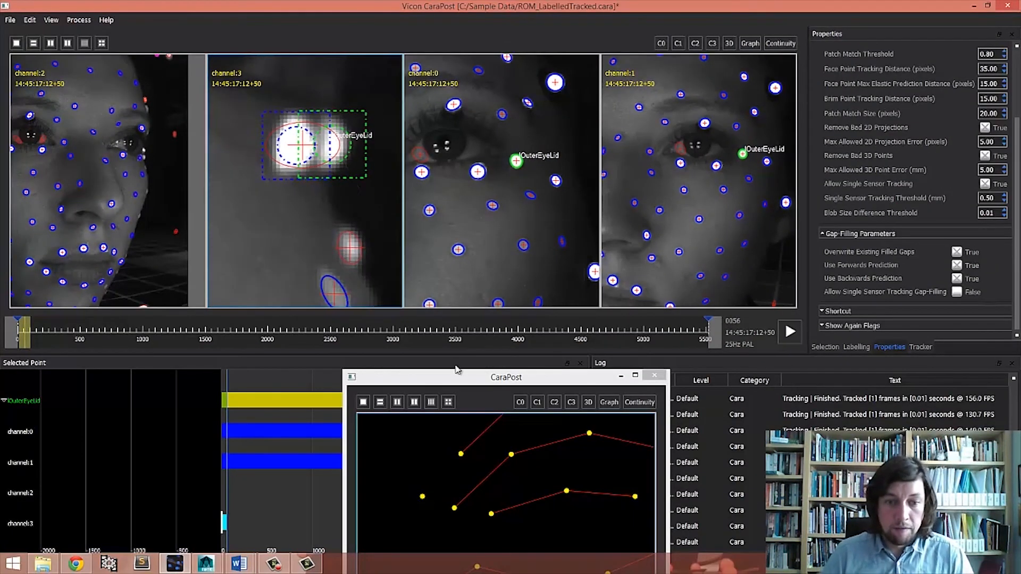
pyautogui.moveTo(457, 377); pyautogui.dragTo(721, 287)
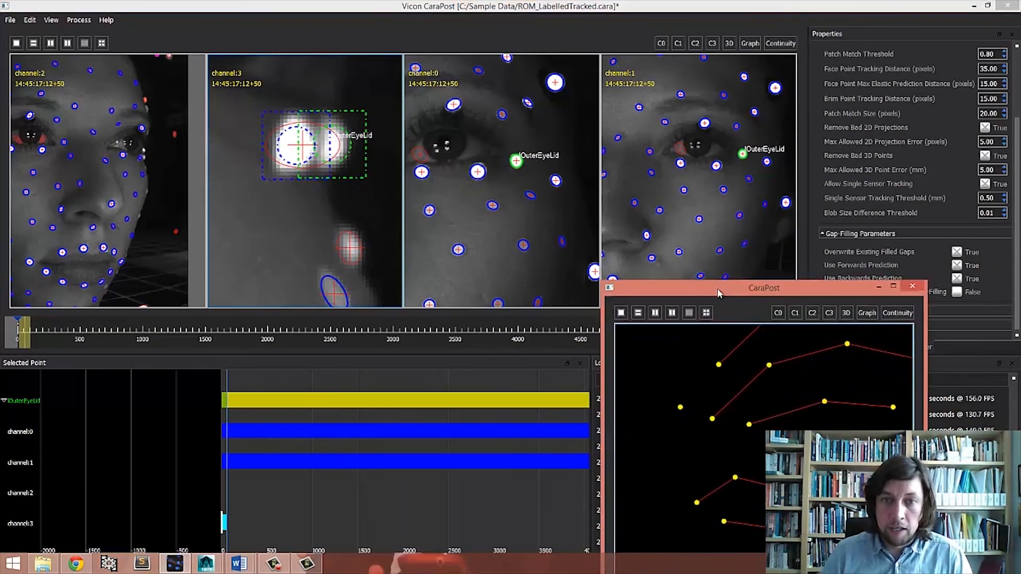
pyautogui.scroll(-3, 88, 181)
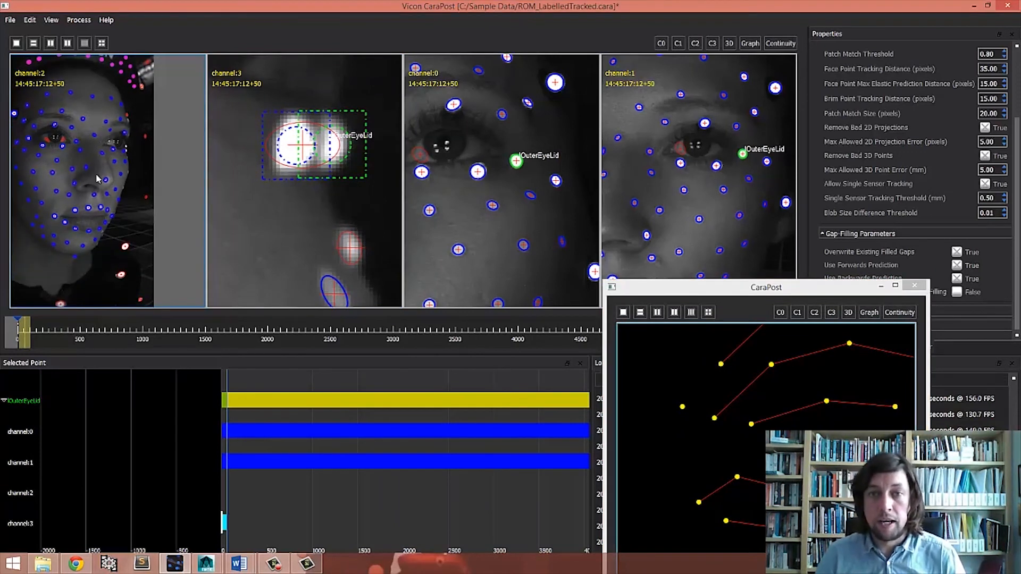
pyautogui.scroll(-2, 115, 223)
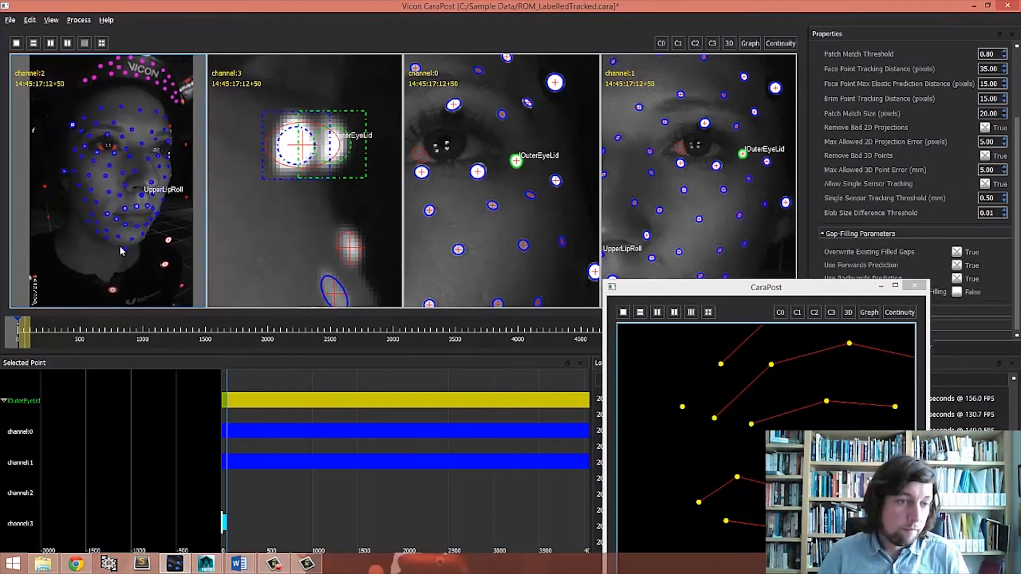
pyautogui.scroll(3, 120, 245)
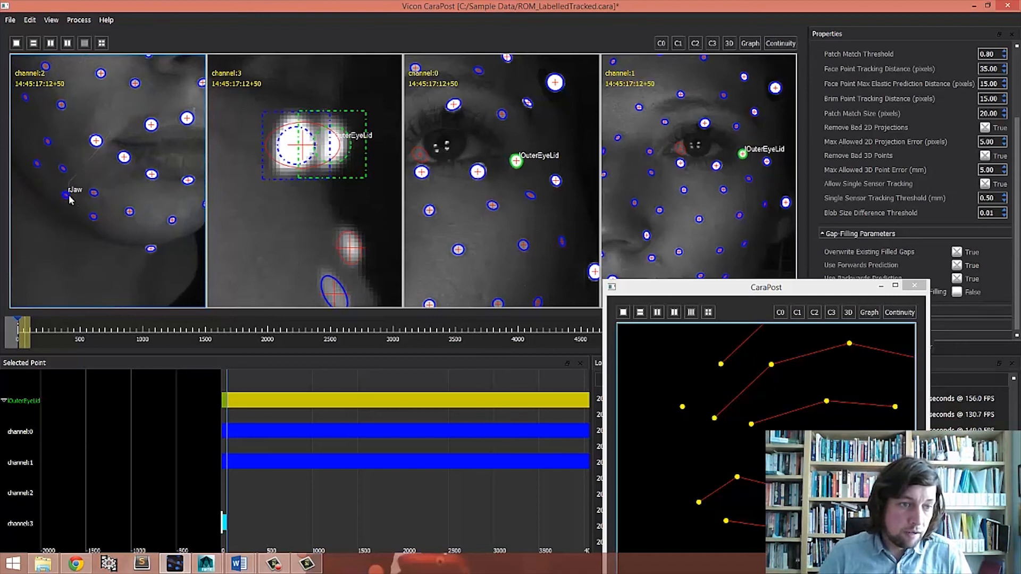
pyautogui.click(65, 195)
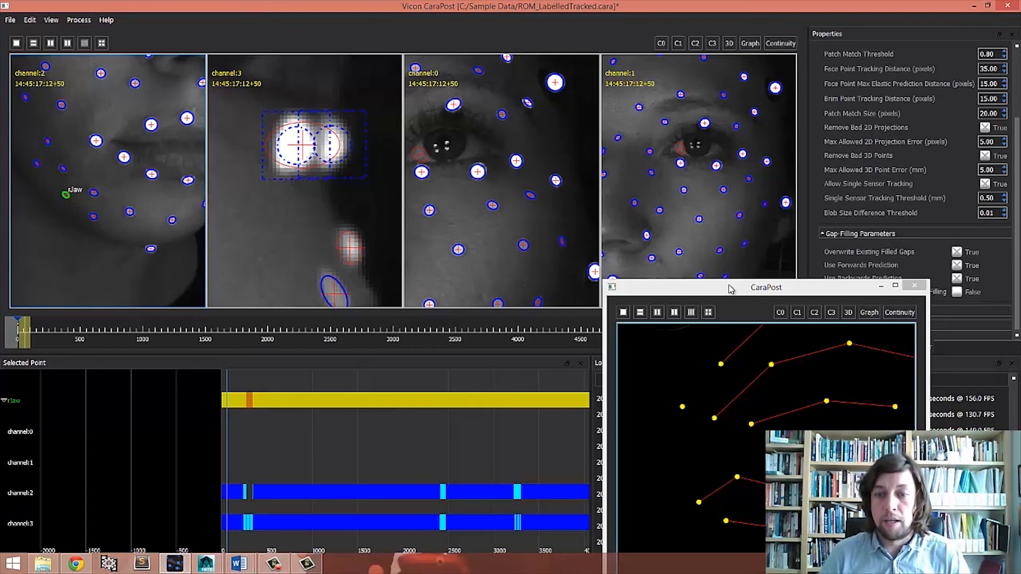
# - Inspect rJaw's channel detections around frame 283 in the timeline graph
pyautogui.moveTo(731, 290); pyautogui.dragTo(610, 346)
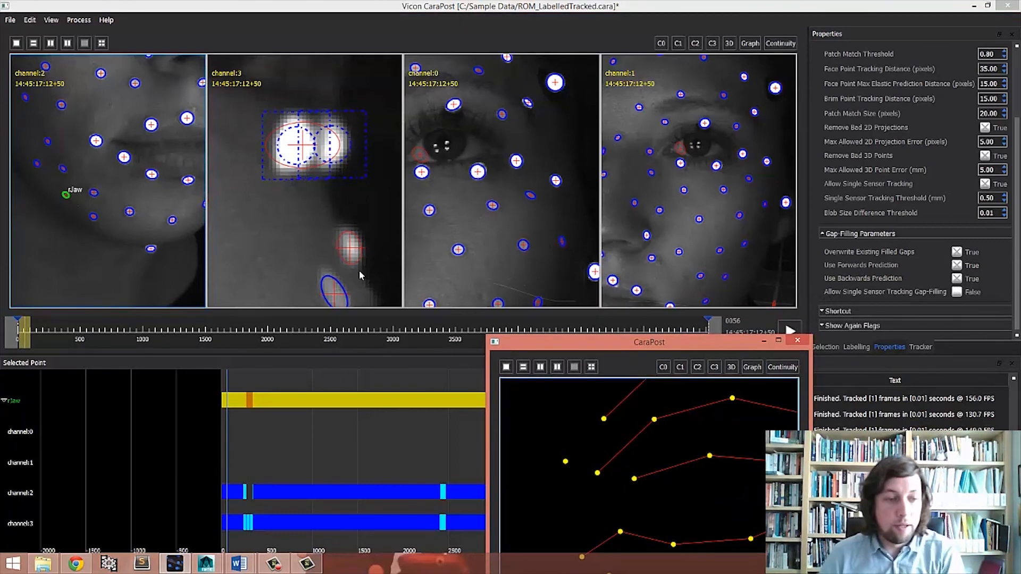
pyautogui.moveTo(23, 334); pyautogui.dragTo(53, 335)
pyautogui.press('Left')
pyautogui.press('Left')
pyautogui.press('Left')
pyautogui.press('Left')
pyautogui.press('Left')
pyautogui.press('Left')
pyautogui.press('Left')
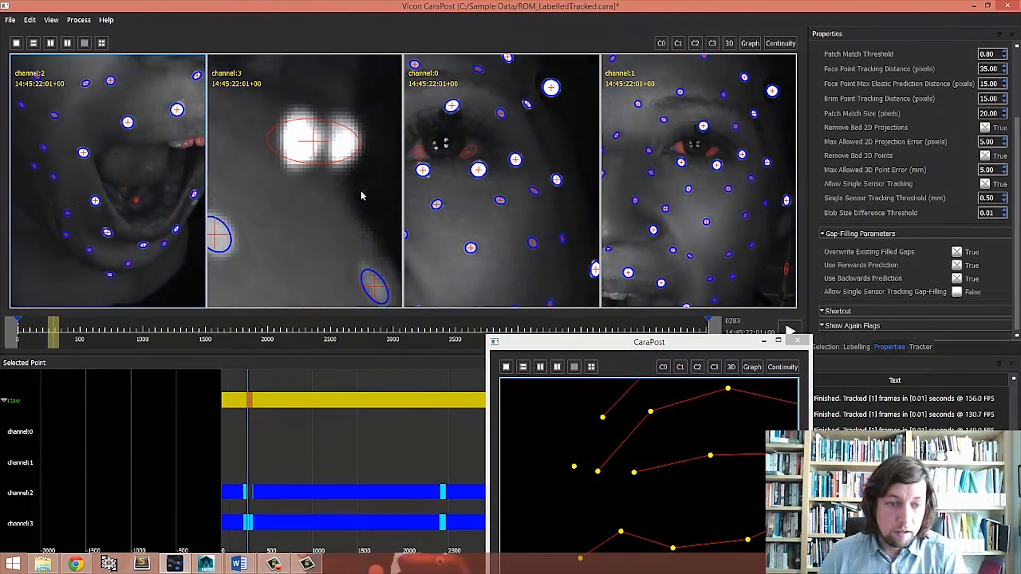
pyautogui.moveTo(321, 405); pyautogui.dragTo(441, 456, button='right')
pyautogui.scroll(8, 336, 435)
pyautogui.moveTo(394, 457); pyautogui.dragTo(332, 459, button='middle')
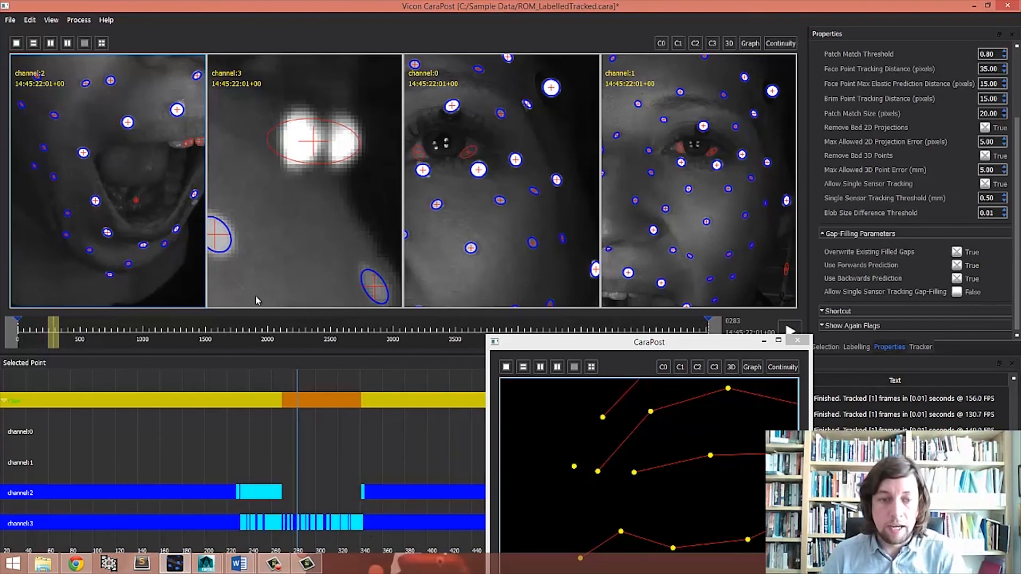
# - Zoom into the rJaw marker in channel 3 and track it forward frame by frame
pyautogui.scroll(-12, 292, 222)
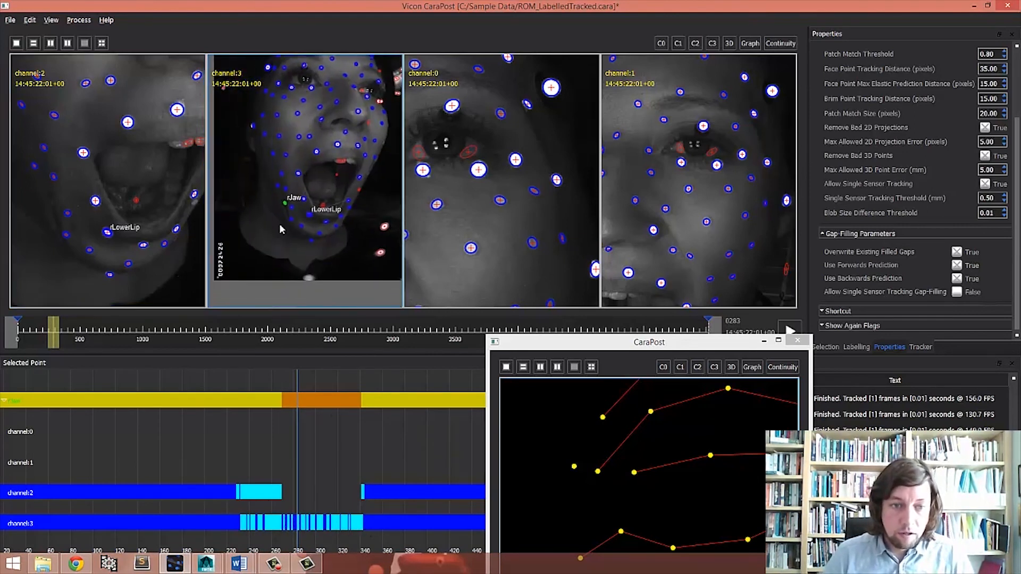
pyautogui.scroll(5, 282, 191)
pyautogui.scroll(5, 282, 187)
pyautogui.press('Right')
pyautogui.press('Right')
pyautogui.press('Right')
pyautogui.press('Right')
pyautogui.press('Right')
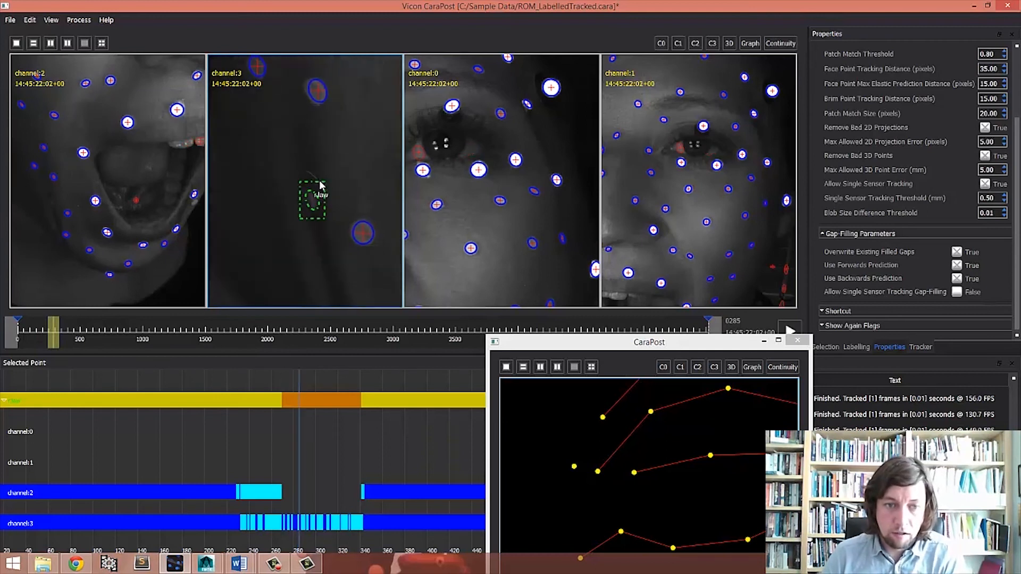
pyautogui.press('Right')
pyautogui.press('Right')
pyautogui.press('Right')
pyautogui.press('Right')
pyautogui.press('Right')
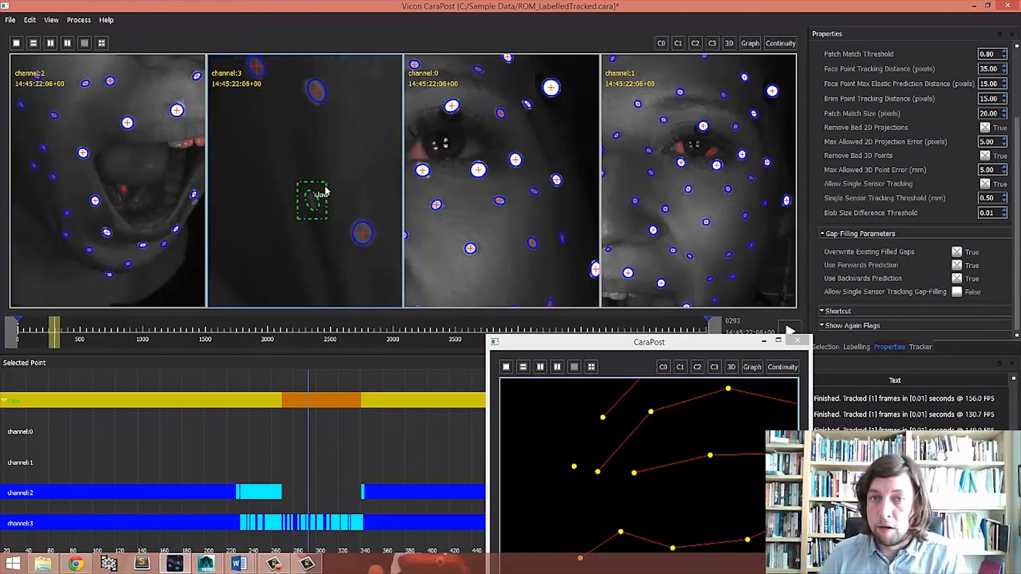
pyautogui.press('Right')
pyautogui.press('Right')
pyautogui.press('Right')
pyautogui.press('Right')
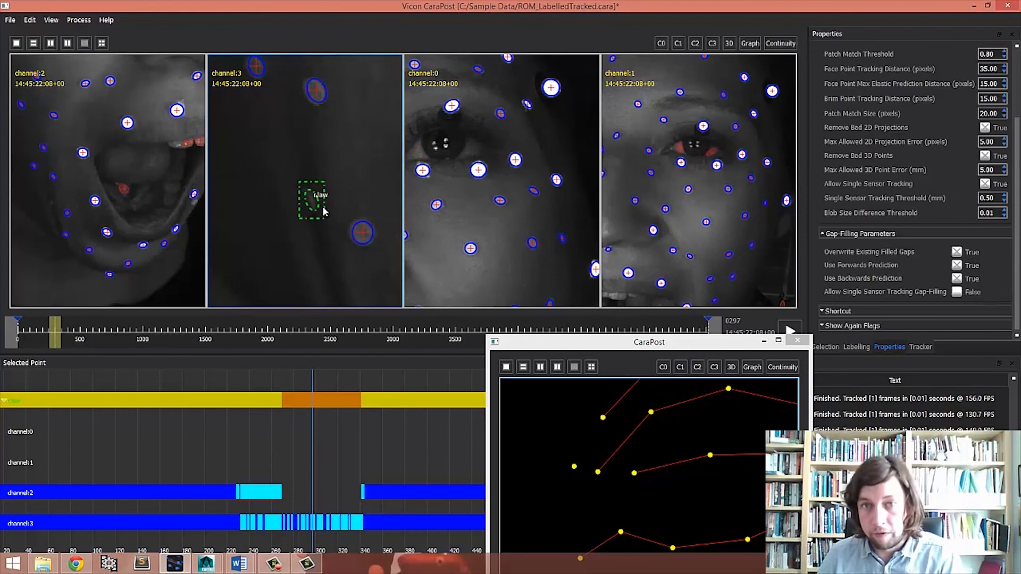
pyautogui.press('Right')
pyautogui.press('Right')
pyautogui.press('Right')
pyautogui.press('Right')
pyautogui.press('Right')
pyautogui.press('Right')
pyautogui.press('Right')
pyautogui.press('Right')
pyautogui.press('Right')
pyautogui.press('Right')
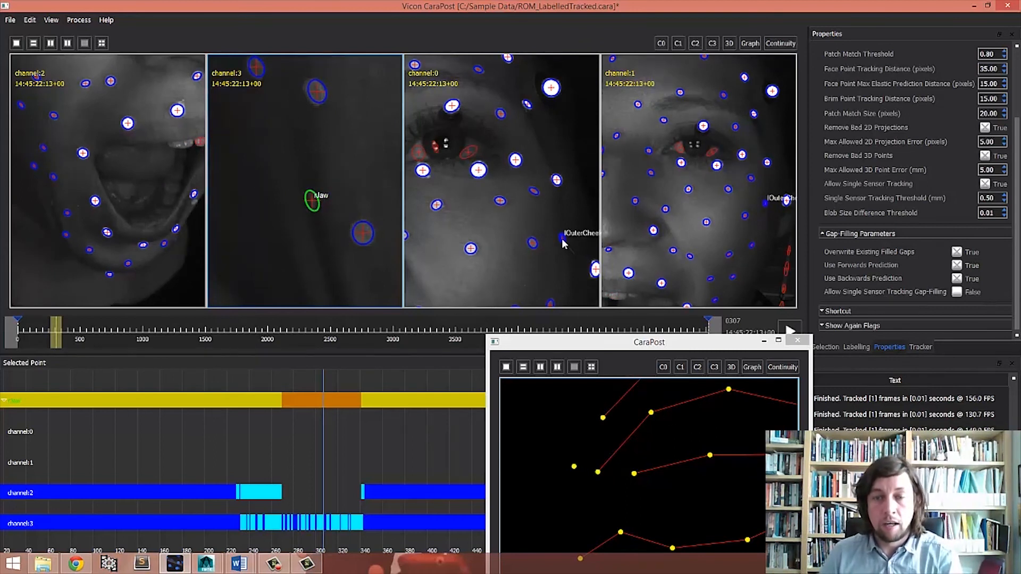
# - Enlarge the 3D view window and step through frames to examine rJaw in the channel 3 view
pyautogui.moveTo(600, 348)
pyautogui.mouseDown()
pyautogui.moveTo(638, 187)
pyautogui.moveTo(705, 115)
pyautogui.mouseUp()
pyautogui.moveTo(744, 239); pyautogui.dragTo(752, 392, button='right')
pyautogui.moveTo(752, 392); pyautogui.dragTo(743, 206, button='middle')
pyautogui.moveTo(750, 394)
pyautogui.mouseDown(button='right')
pyautogui.moveTo(775, 314)
pyautogui.moveTo(777, 247)
pyautogui.mouseUp(button='right')
pyautogui.press('Right')
pyautogui.press('Right')
pyautogui.press('Right')
pyautogui.press('Right')
pyautogui.press('Right')
pyautogui.press('Right')
pyautogui.press('Right')
pyautogui.press('Right')
pyautogui.press('Right')
pyautogui.press('Right')
pyautogui.press('Right')
pyautogui.press('Right')
pyautogui.press('Right')
pyautogui.press('Right')
pyautogui.press('Right')
pyautogui.press('Right')
pyautogui.press('Right')
pyautogui.press('Right')
pyautogui.press('Right')
pyautogui.press('Right')
pyautogui.press('Right')
pyautogui.press('Right')
pyautogui.press('Right')
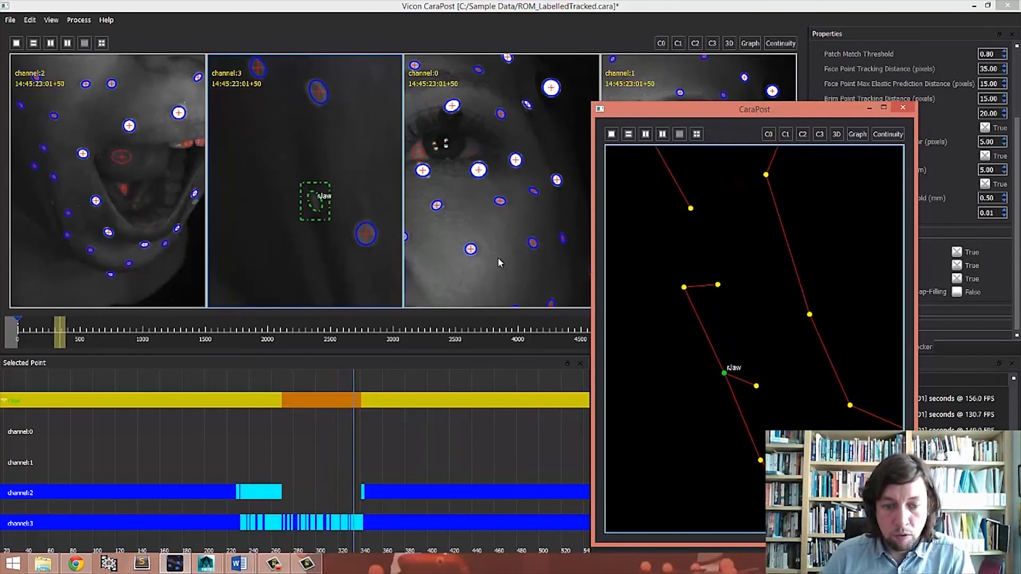
pyautogui.press('Right')
pyautogui.press('Right')
pyautogui.press('Right')
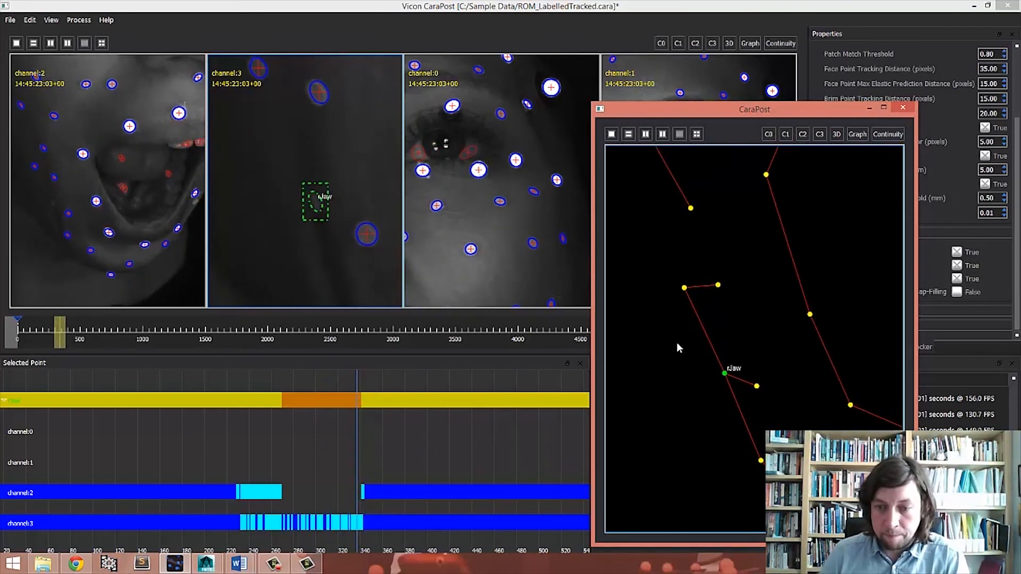
pyautogui.press('Left')
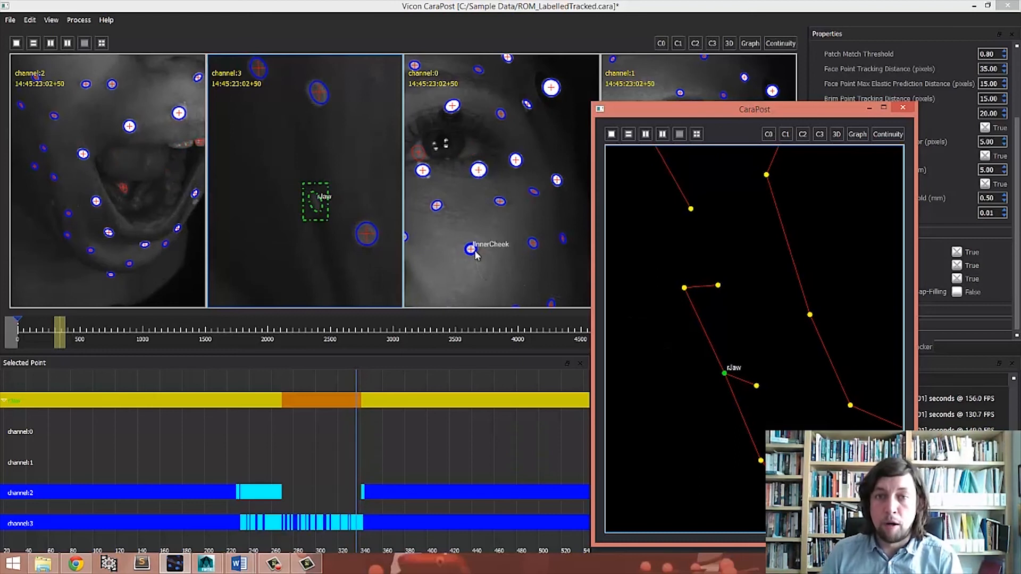
pyautogui.click(328, 228)
pyautogui.scroll(3, 325, 200)
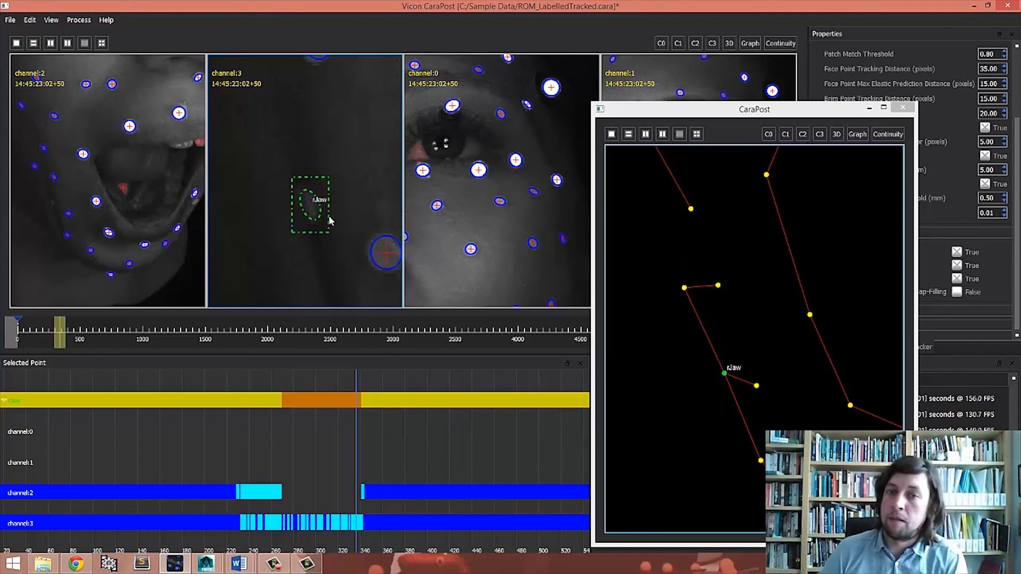
pyautogui.moveTo(683, 114); pyautogui.dragTo(723, 141)
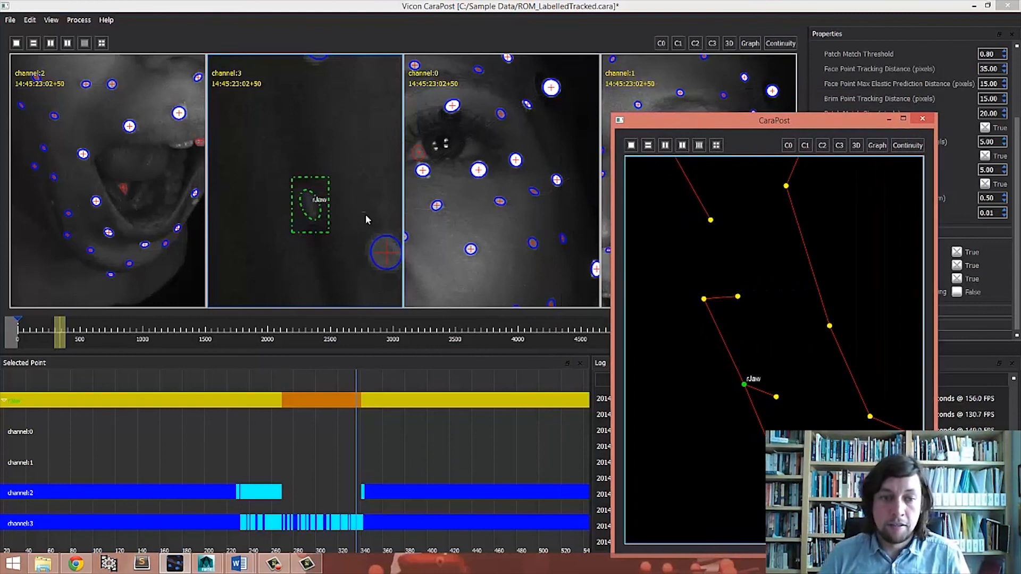
pyautogui.moveTo(365, 215); pyautogui.dragTo(343, 202, button='right')
pyautogui.moveTo(343, 203); pyautogui.dragTo(318, 215, button='middle')
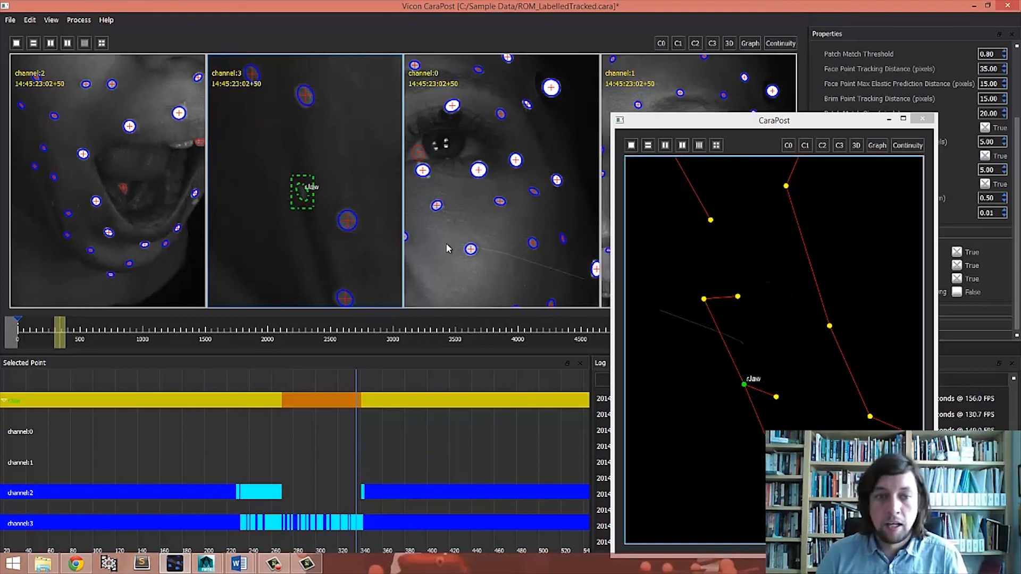
# - Select the problem frame range and delete rJaw's detections there in channel 3 and channel 2
pyautogui.moveTo(62, 326); pyautogui.dragTo(46, 334)
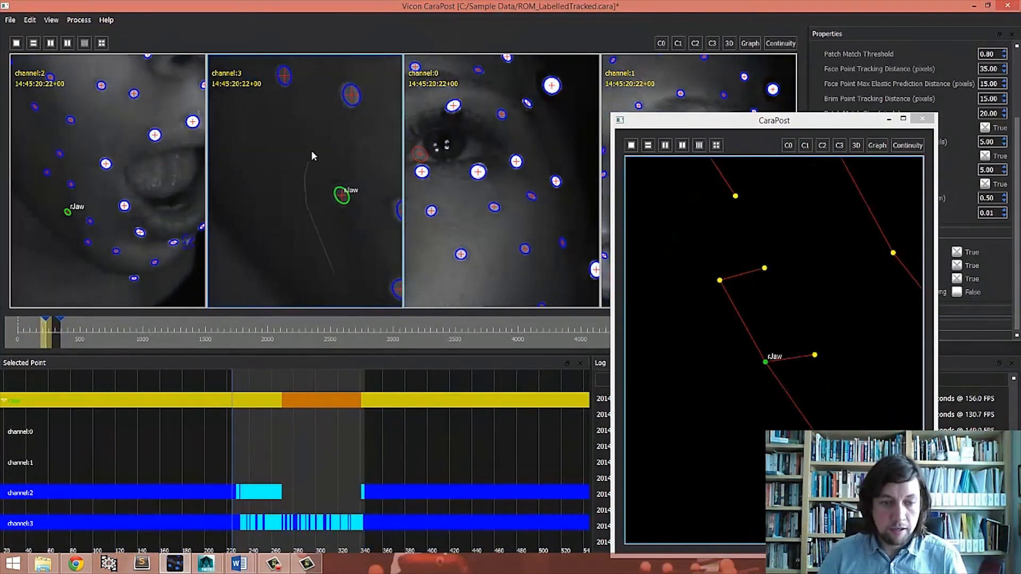
pyautogui.scroll(-1, 315, 159)
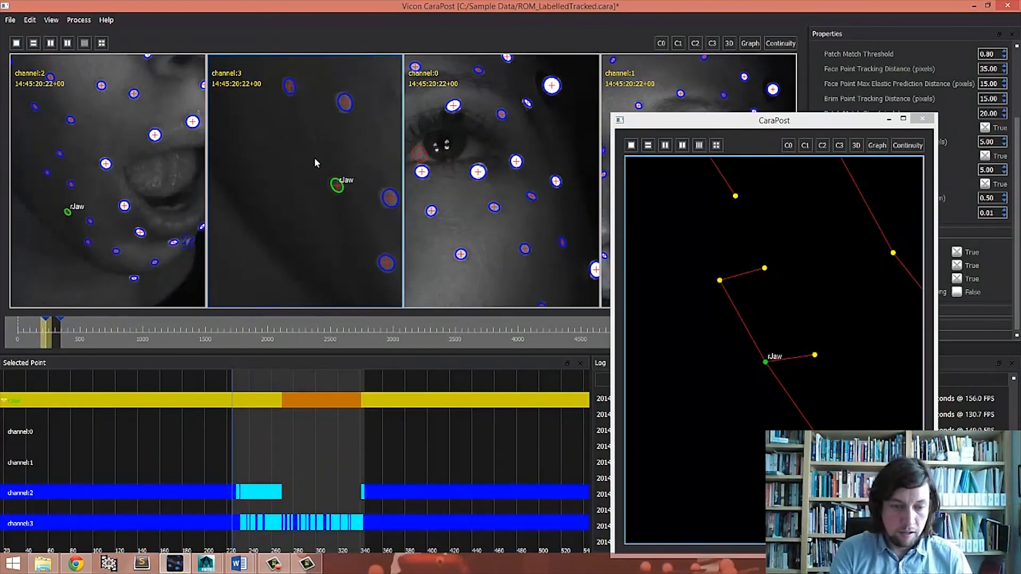
pyautogui.press('Delete')
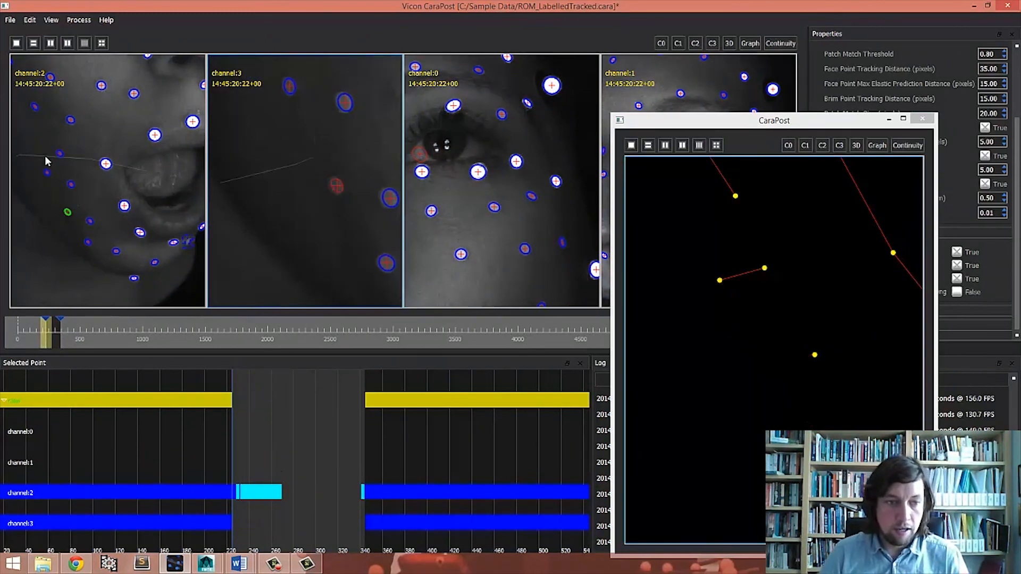
pyautogui.scroll(-2, 127, 161)
pyautogui.press('Delete')
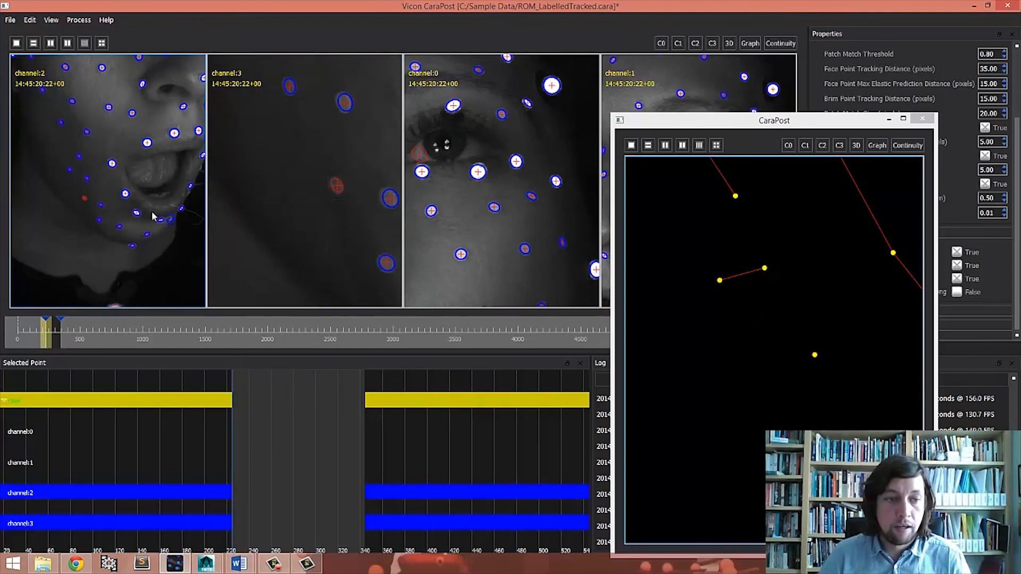
# - Gap-fill rJaw across the frames whose detections were deleted
pyautogui.doubleClick(187, 342)
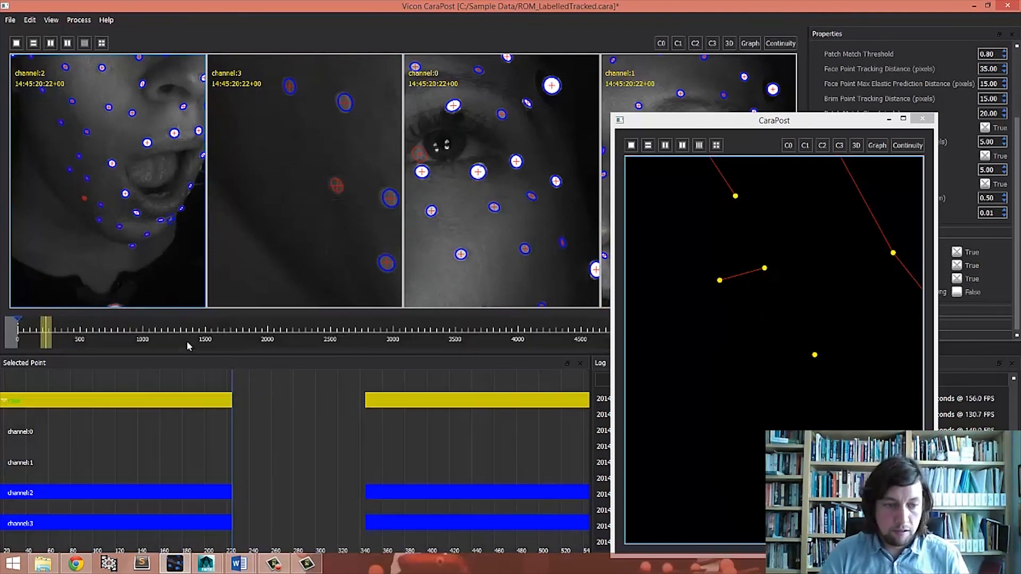
pyautogui.press('Left')
pyautogui.click(79, 19)
pyautogui.click(141, 246)
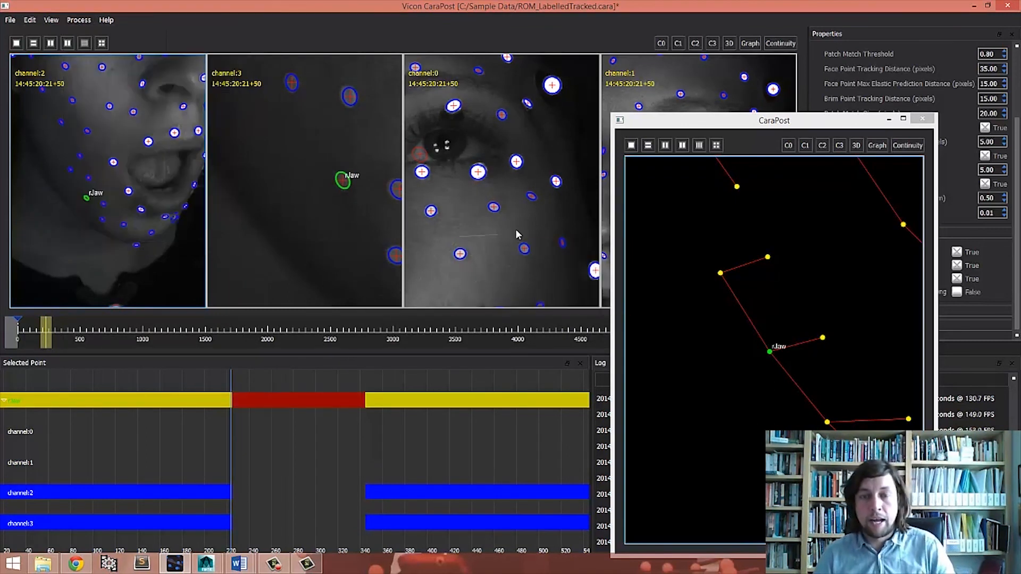
# - Step through the gap-filled rJaw frames, checking the camera views and the 3D window
pyautogui.moveTo(353, 163); pyautogui.dragTo(308, 246, button='right')
pyautogui.moveTo(308, 246); pyautogui.dragTo(266, 288, button='middle')
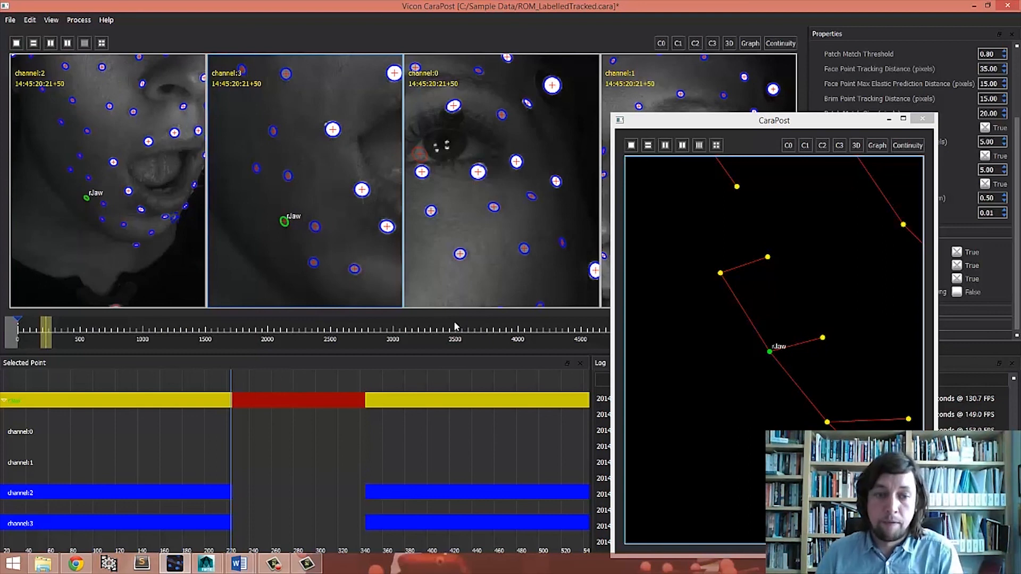
pyautogui.press('Right')
pyautogui.press('Right')
pyautogui.press('Right')
pyautogui.press('Right')
pyautogui.press('Right')
pyautogui.press('Right')
pyautogui.press('Right')
pyautogui.press('Right')
pyautogui.press('Right')
pyautogui.press('Right')
pyautogui.press('Right')
pyautogui.press('Right')
pyautogui.press('Right')
pyautogui.press('Right')
pyautogui.press('Right')
pyautogui.press('Right')
pyautogui.press('Right')
pyautogui.press('Right')
pyautogui.press('Right')
pyautogui.press('Right')
pyautogui.press('Right')
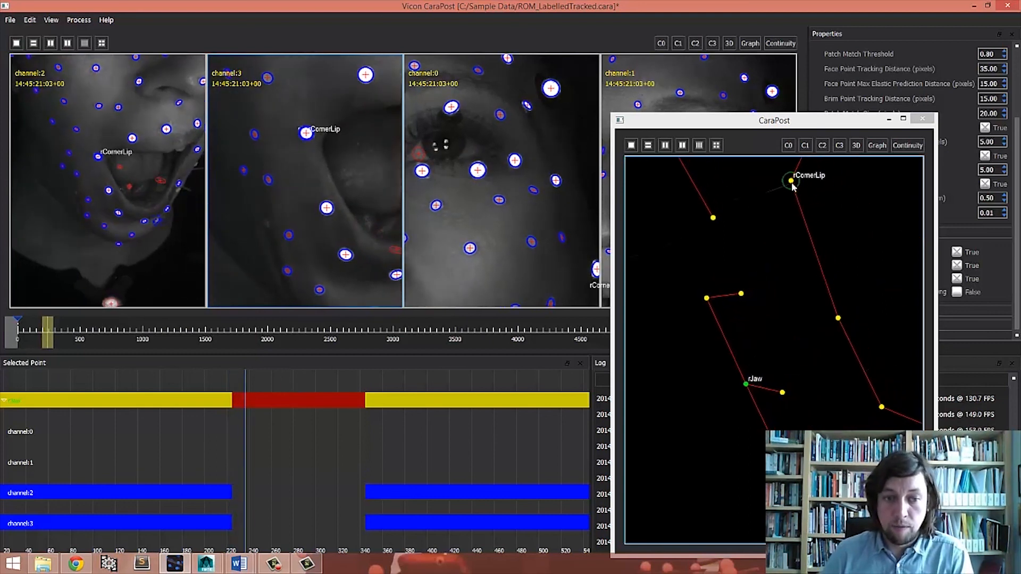
pyautogui.moveTo(808, 131); pyautogui.dragTo(691, 78)
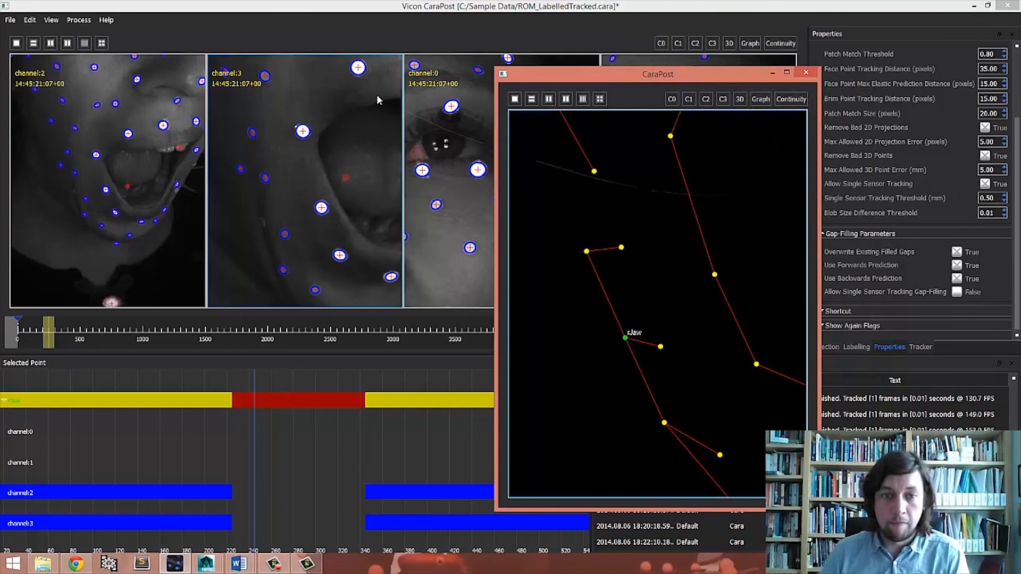
pyautogui.moveTo(666, 312); pyautogui.dragTo(667, 301, button='right')
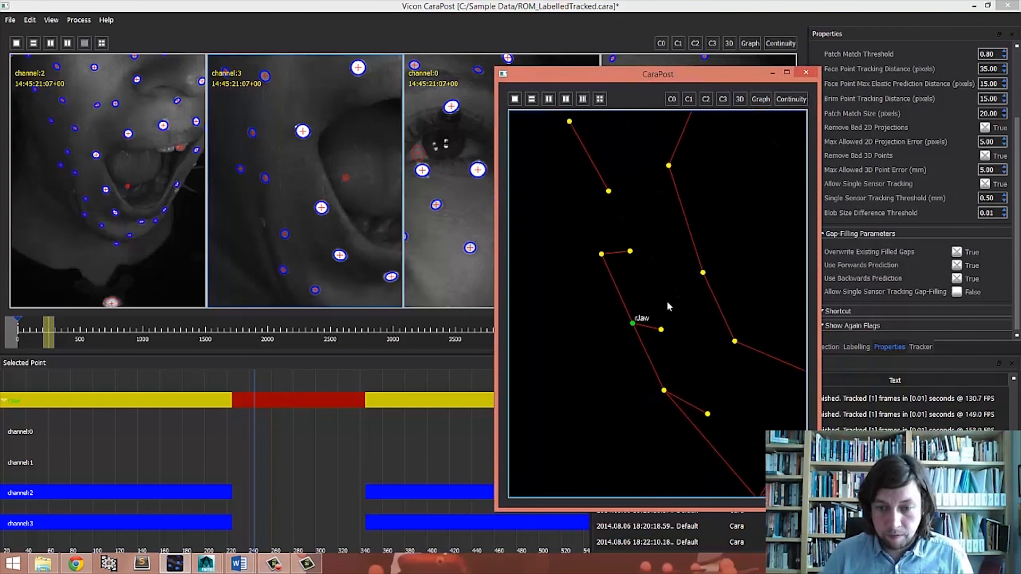
# - Turn on the display of projections in the channel 3 view
pyautogui.moveTo(291, 236); pyautogui.dragTo(282, 193, button='right')
pyautogui.rightClick(281, 196)
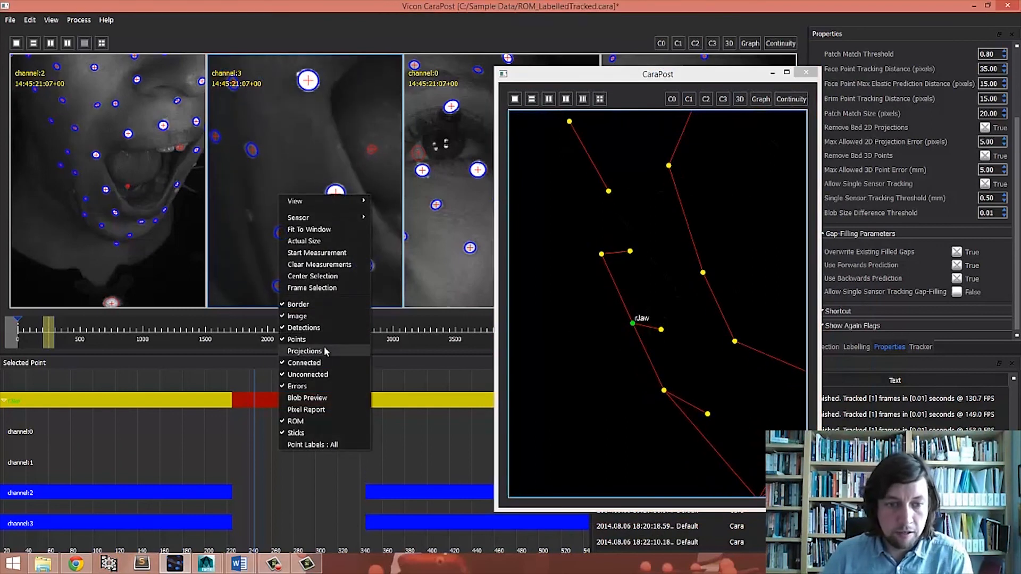
pyautogui.click(326, 349)
# - Step back through and play the filled frames to compare rJaw with its projections
pyautogui.moveTo(246, 218); pyautogui.dragTo(297, 210, button='middle')
pyautogui.moveTo(285, 215); pyautogui.dragTo(303, 146, button='right')
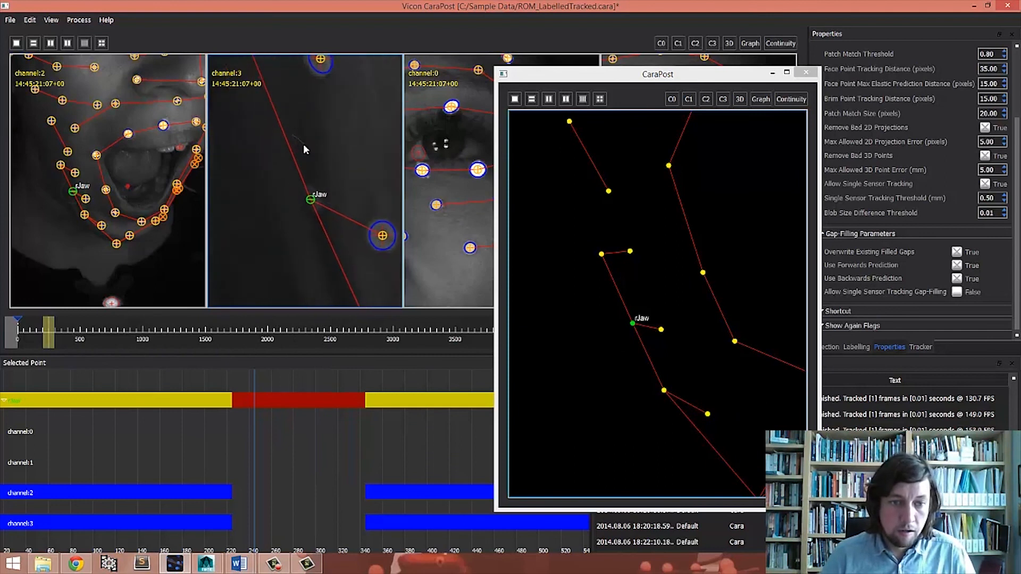
pyautogui.moveTo(319, 106); pyautogui.dragTo(315, 188, button='right')
pyautogui.moveTo(315, 187); pyautogui.dragTo(290, 220, button='middle')
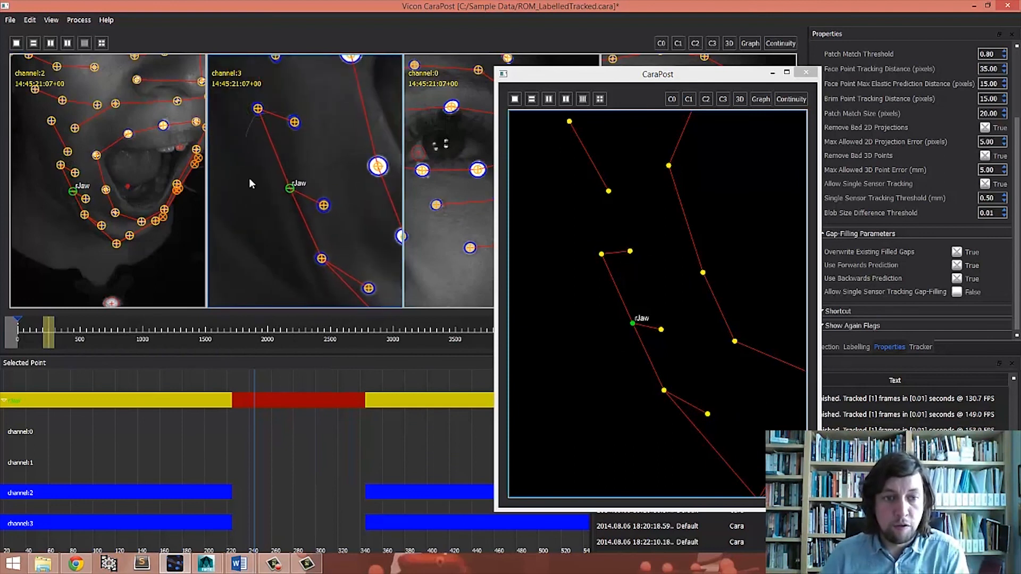
pyautogui.press('Left')
pyautogui.press('Left')
pyautogui.press('Left')
pyautogui.press('Left')
pyautogui.press('Left')
pyautogui.press('Left')
pyautogui.press('Left')
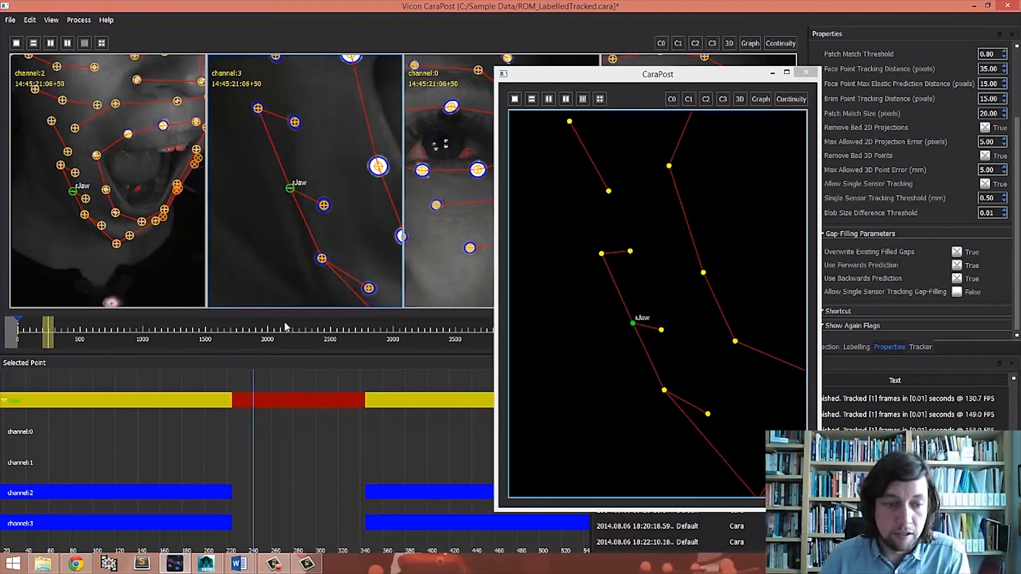
pyautogui.press('Left')
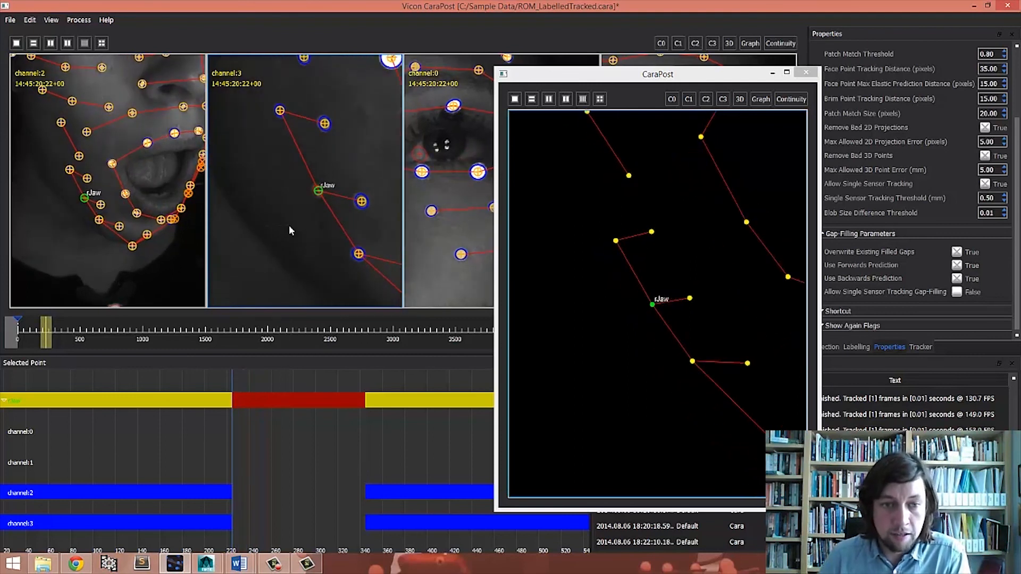
pyautogui.press('space')
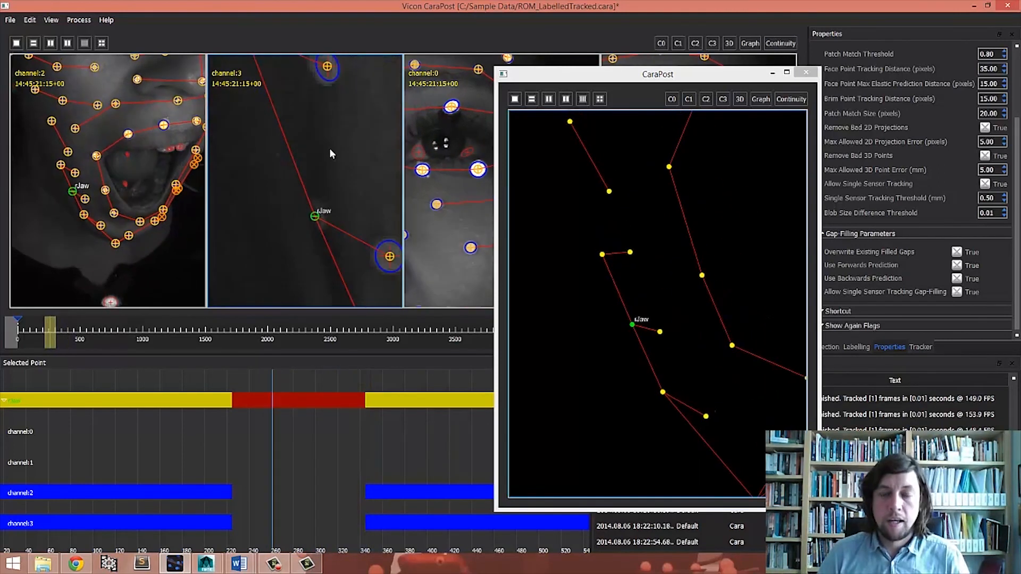
pyautogui.scroll(-5, 335, 204)
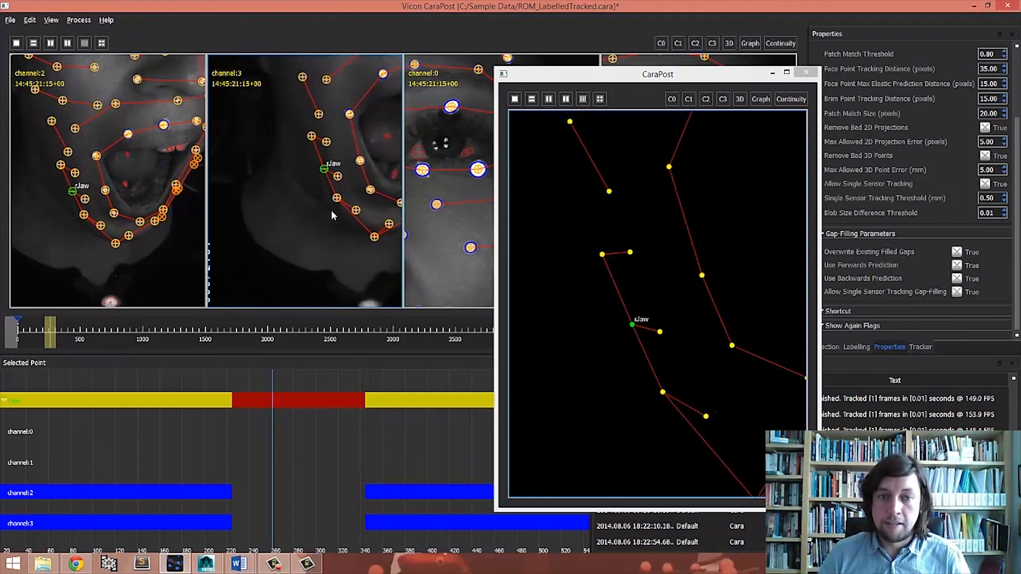
# - Reposition the 3D window and reset all camera views to show the full faces
pyautogui.moveTo(594, 76); pyautogui.dragTo(734, 80)
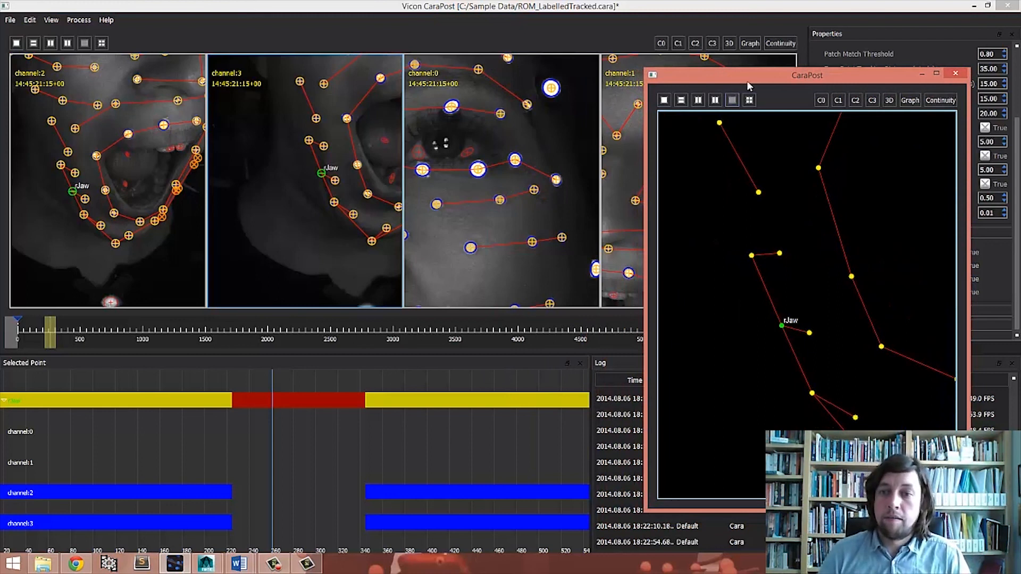
pyautogui.moveTo(753, 75); pyautogui.dragTo(808, 67)
pyautogui.moveTo(506, 123); pyautogui.dragTo(496, 22, button='right')
pyautogui.moveTo(496, 22); pyautogui.dragTo(506, 99, button='middle')
pyautogui.click(88, 49)
pyautogui.press('a')
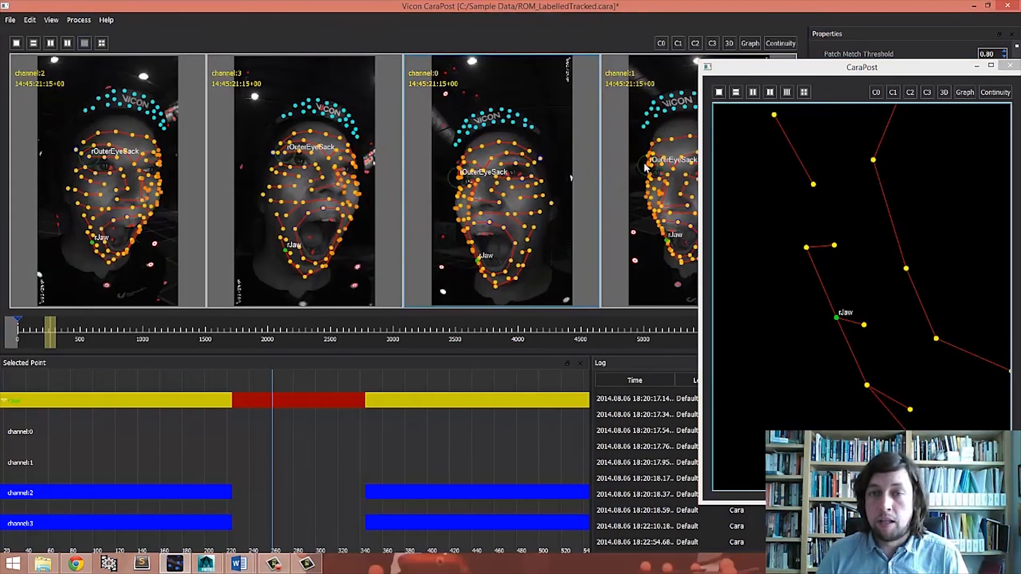